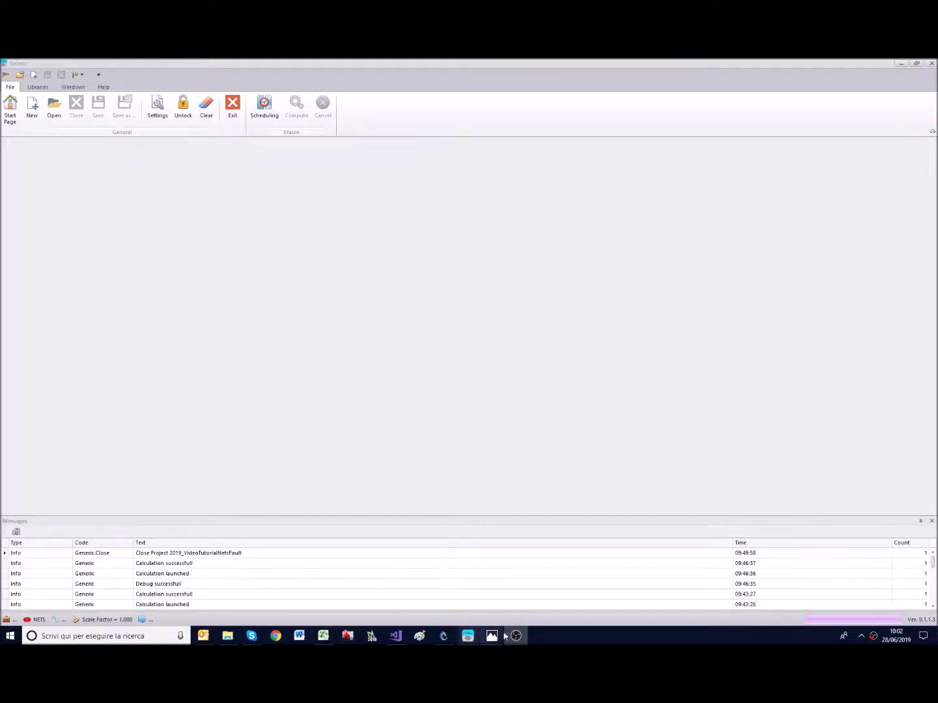
Step: Examine the NO LOAD network diagram and the fault-case diagram in Photos
{"action": "mouse_move", "coordinate": [492, 637]}
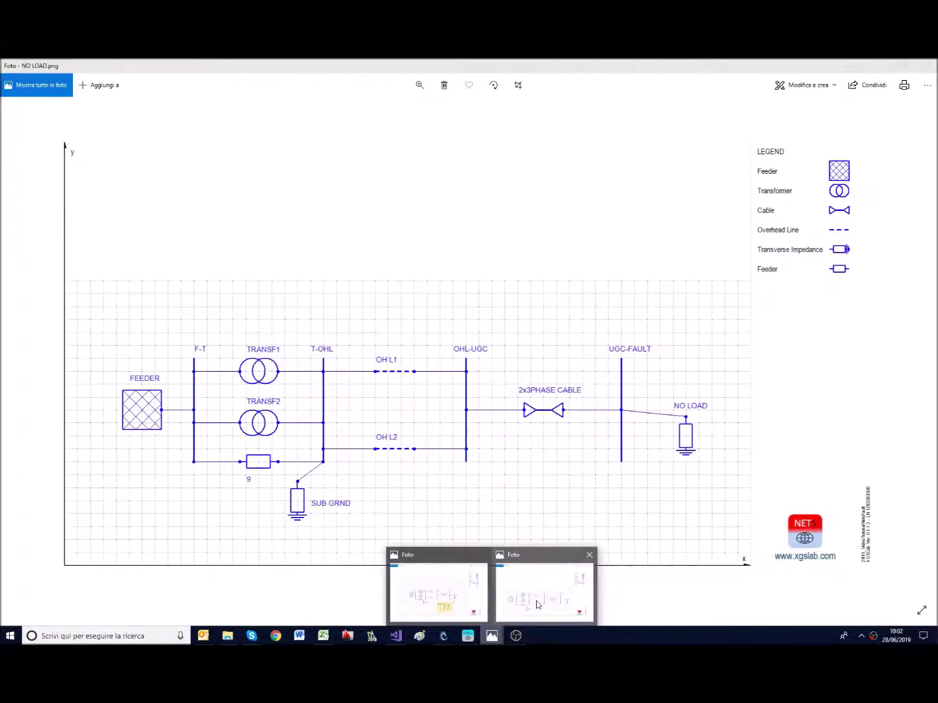
{"action": "left_click", "coordinate": [536, 604]}
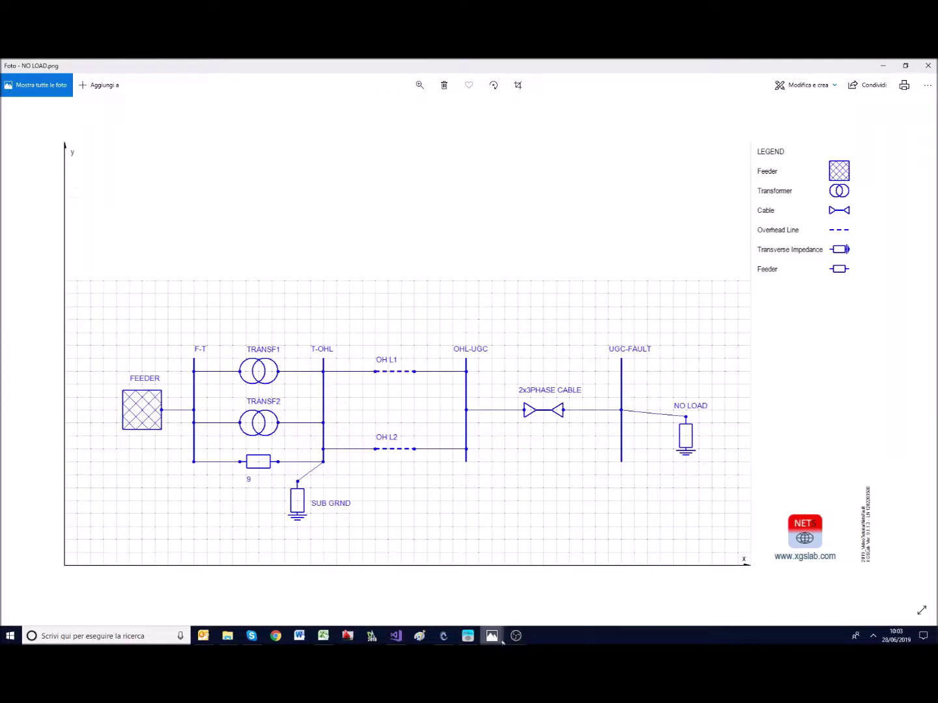
{"action": "key", "text": "Left"}
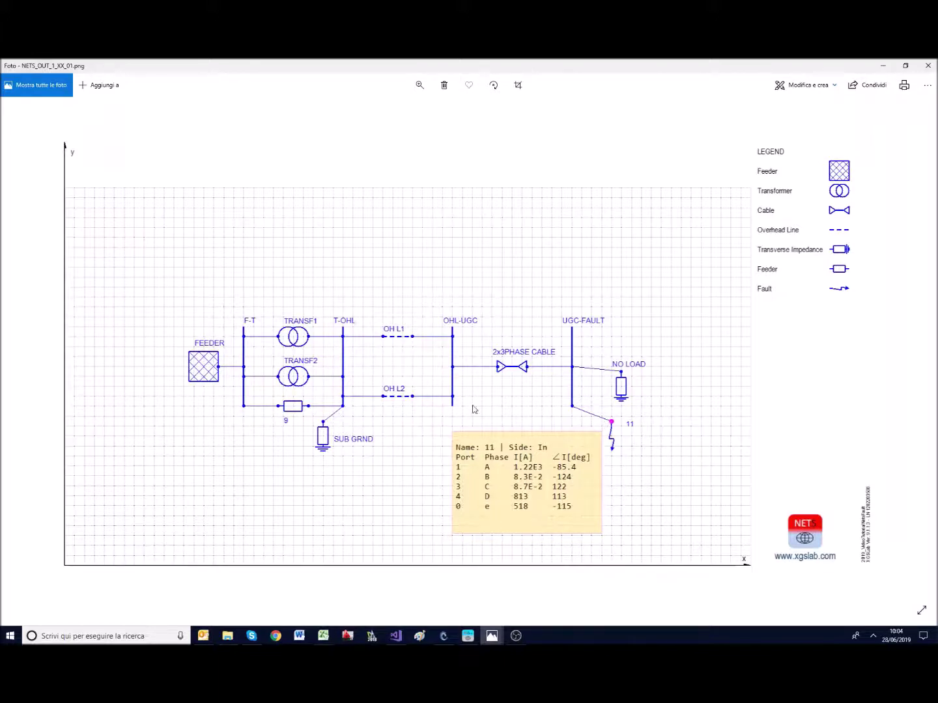
Step: Switch to XGSLab and create a new project saved as NETS Video in the 2019_06 NETS folder
{"action": "left_click", "coordinate": [470, 637]}
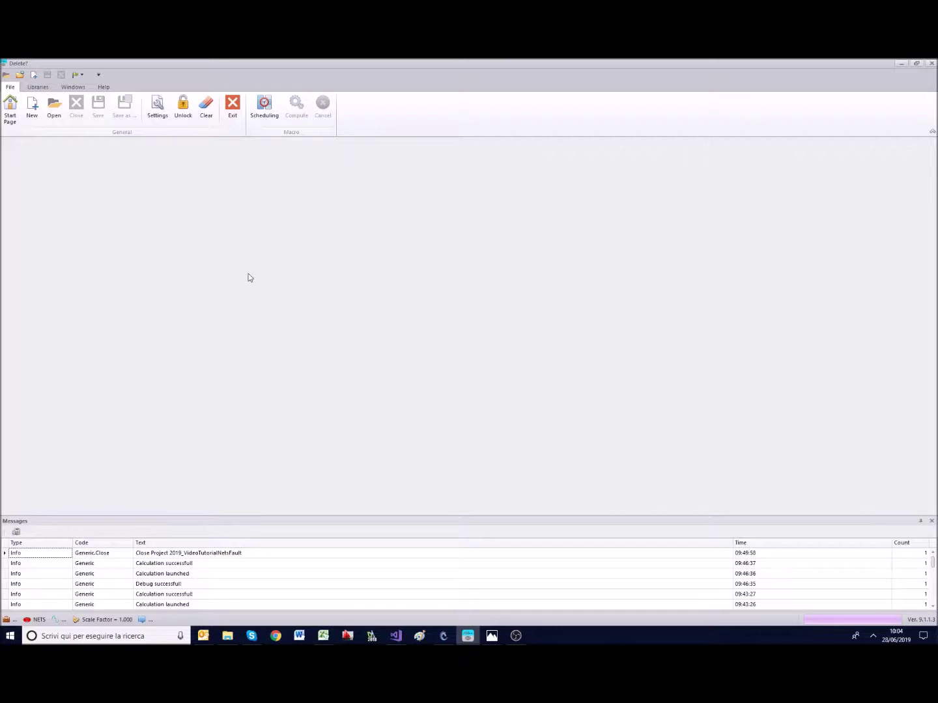
{"action": "left_click", "coordinate": [31, 109]}
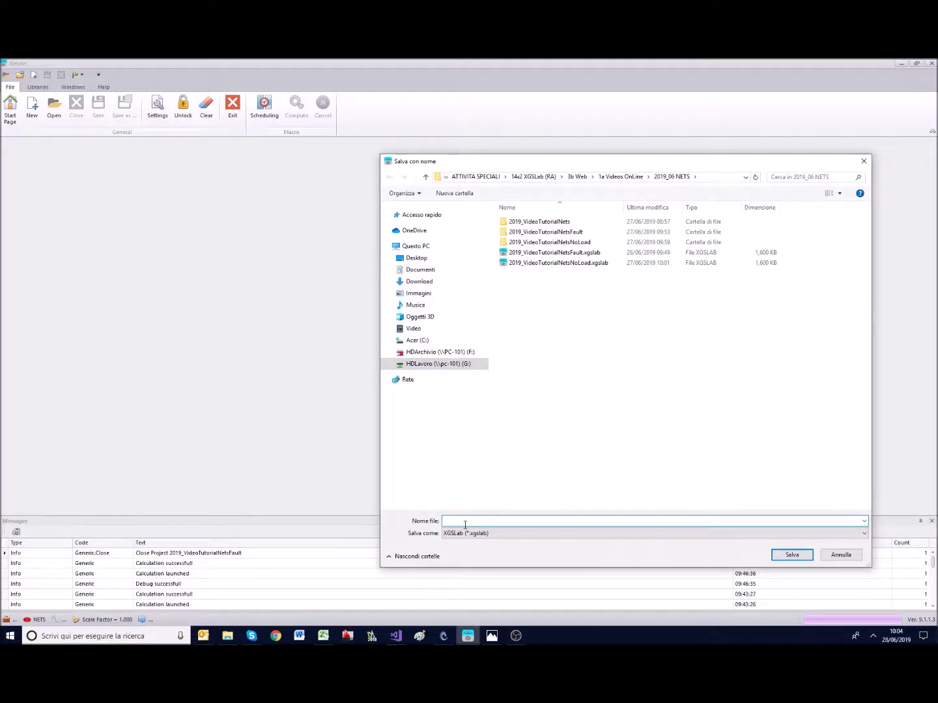
{"action": "type", "text": "Video"}
{"action": "left_click", "coordinate": [781, 555]}
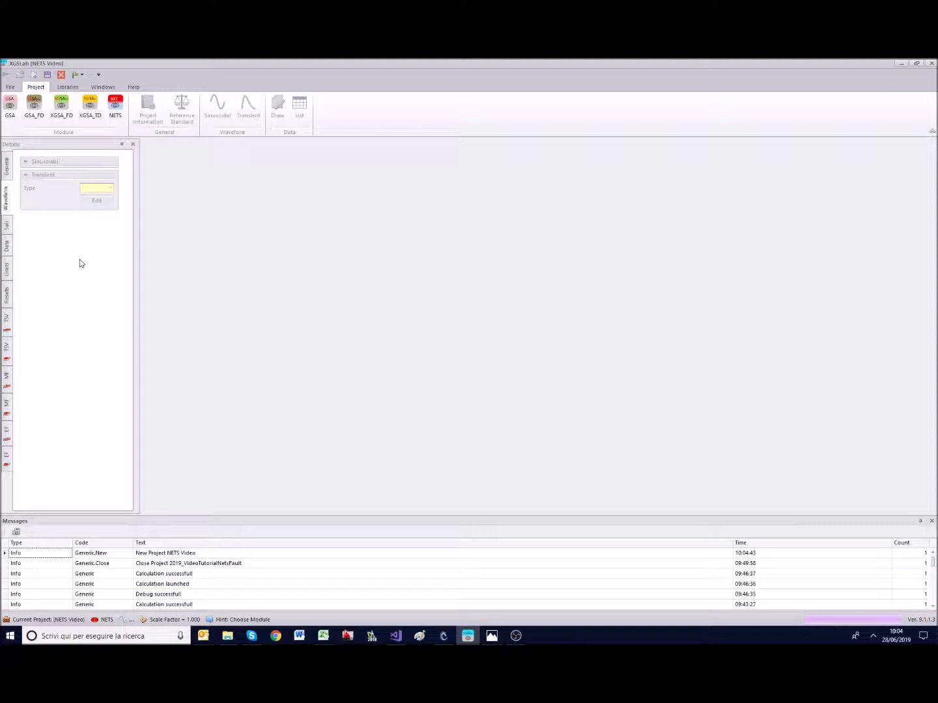
Step: Choose the NETS module and apply a sinusoidal waveform with a frequency of 50 Hz
{"action": "left_click", "coordinate": [121, 115]}
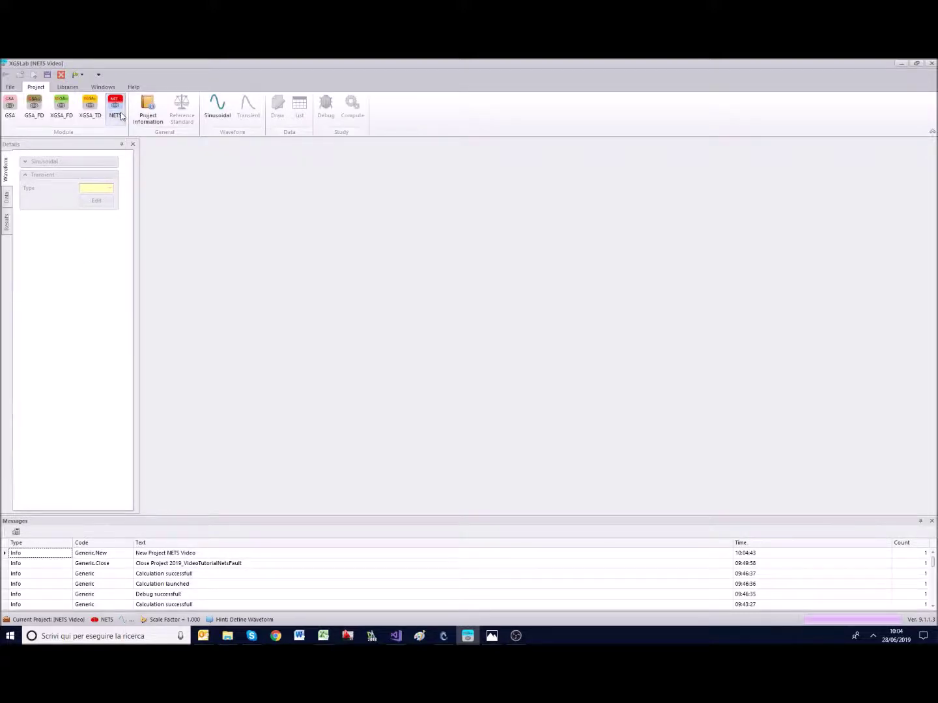
{"action": "left_click", "coordinate": [214, 110]}
{"action": "left_click", "coordinate": [82, 174]}
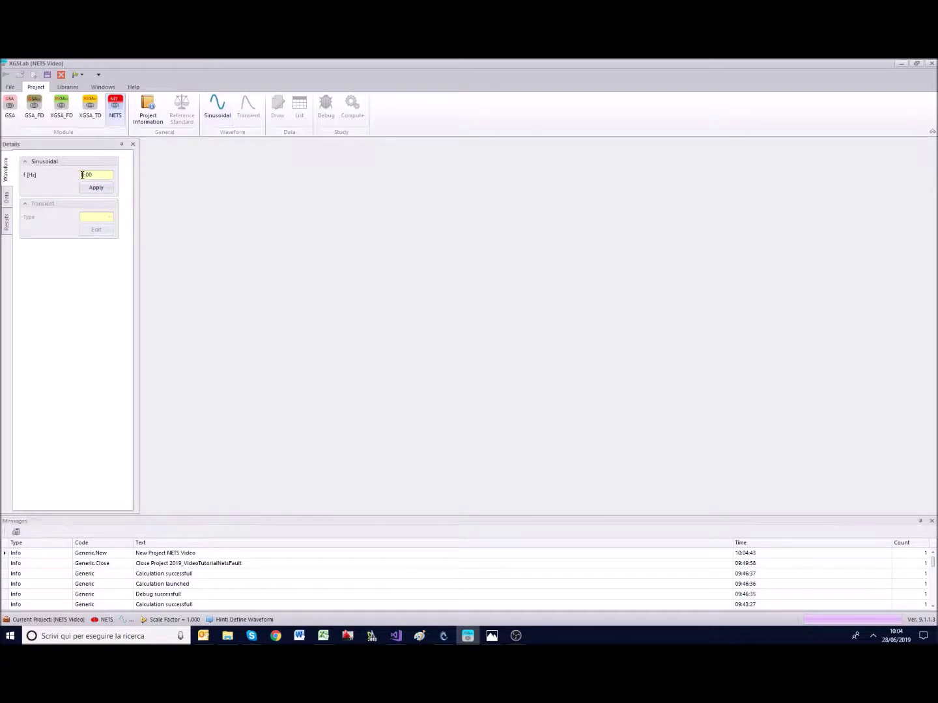
{"action": "type", "text": "5"}
{"action": "left_click", "coordinate": [95, 188]}
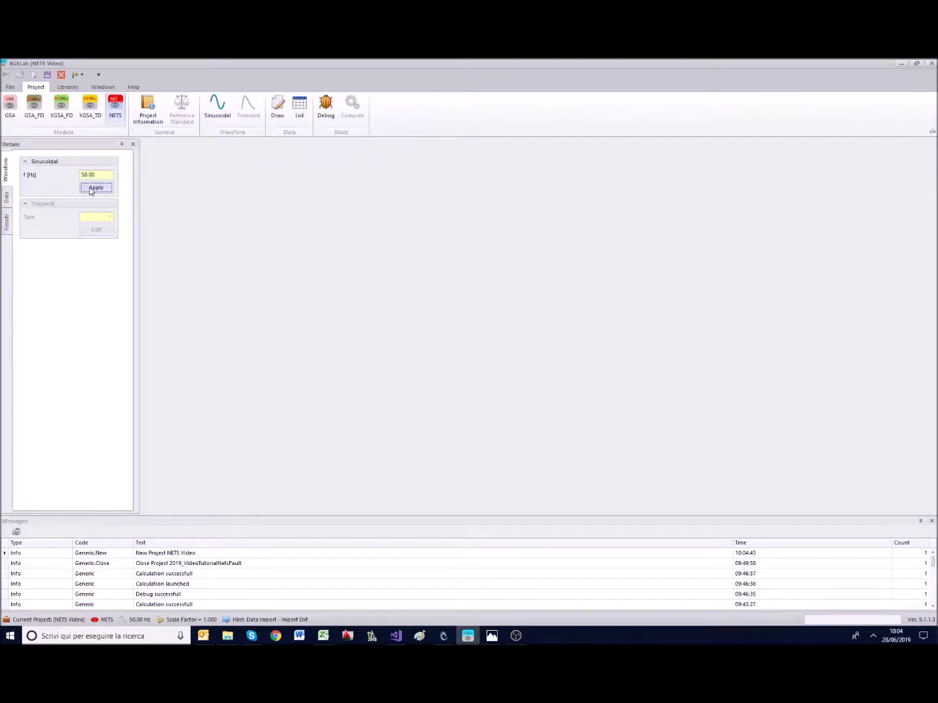
Step: Open the drawing diagram and place a single-port cell at about x 7, y 30 m, with its connection ending at about x 12 m
{"action": "left_click", "coordinate": [277, 111]}
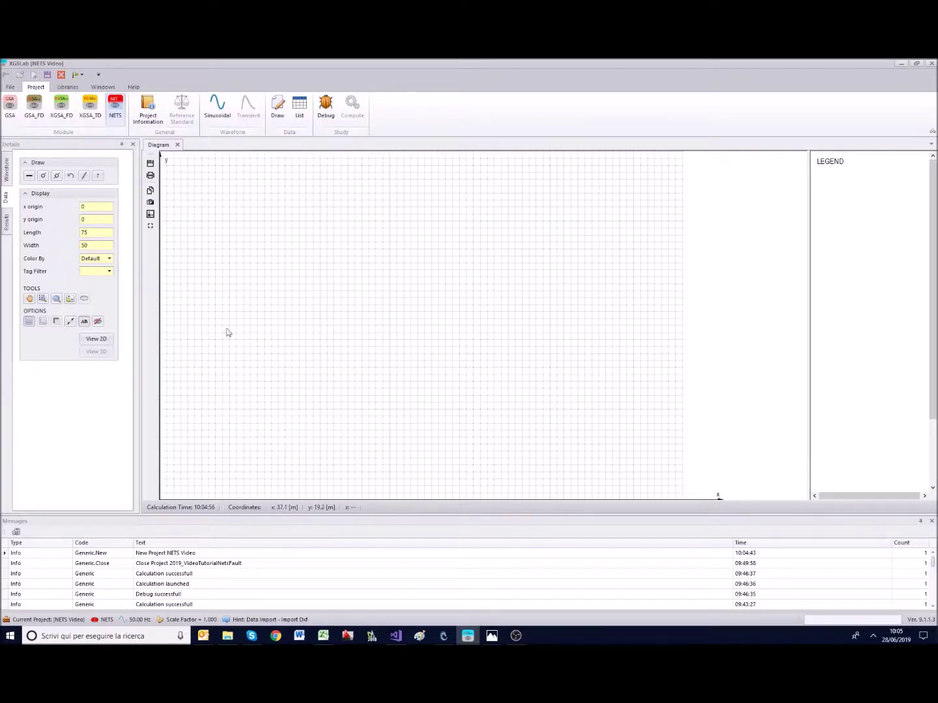
{"action": "left_click", "coordinate": [43, 176]}
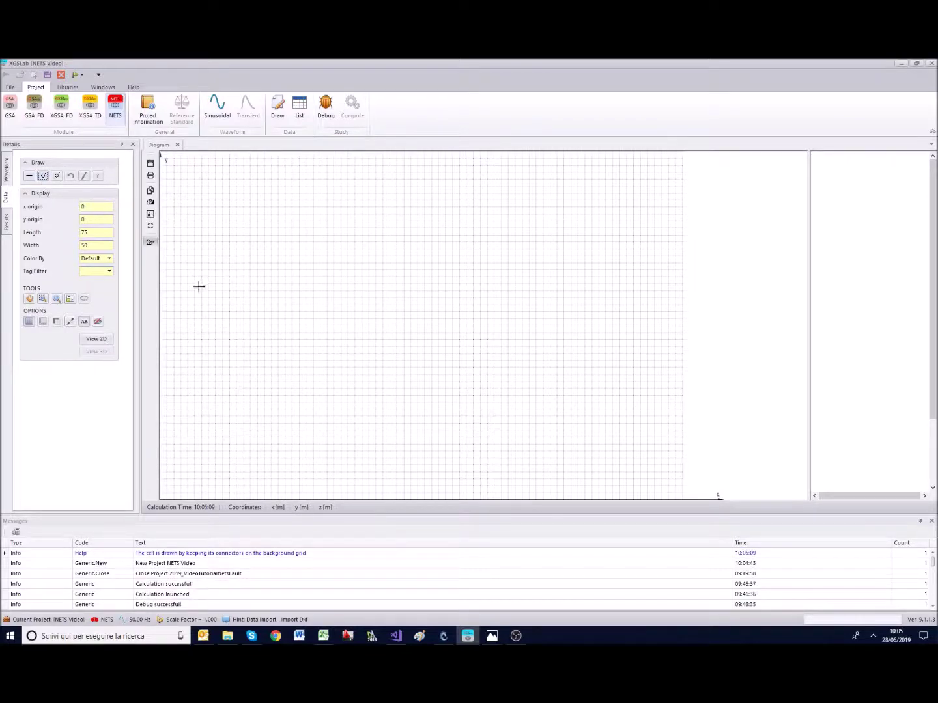
{"action": "left_click", "coordinate": [240, 292]}
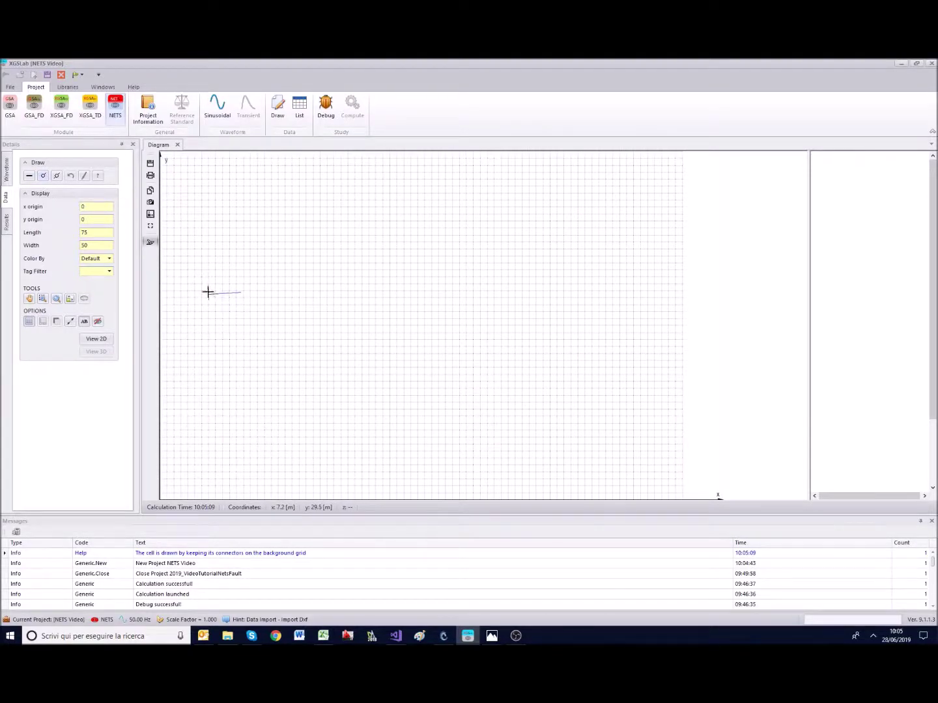
{"action": "left_click", "coordinate": [208, 292]}
Step: Draw a vertical bus at about x 12 m from y 37 to y 23 m, through the single-port cell's connection end
{"action": "left_click", "coordinate": [29, 176]}
{"action": "left_click", "coordinate": [243, 241]}
{"action": "left_click", "coordinate": [244, 337]}
{"action": "right_click", "coordinate": [305, 340]}
Step: Draw three parallel two-port cells from the first bus to about x 23 m, at about y 36, 30 and 24 m
{"action": "left_click", "coordinate": [58, 177]}
{"action": "left_click", "coordinate": [244, 248]}
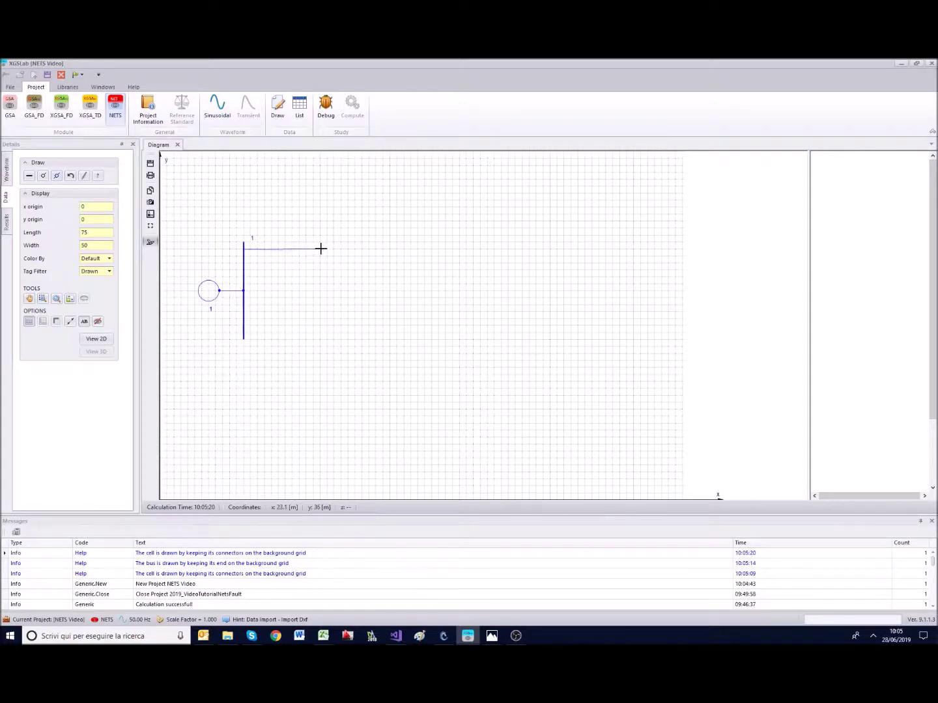
{"action": "left_click", "coordinate": [320, 249]}
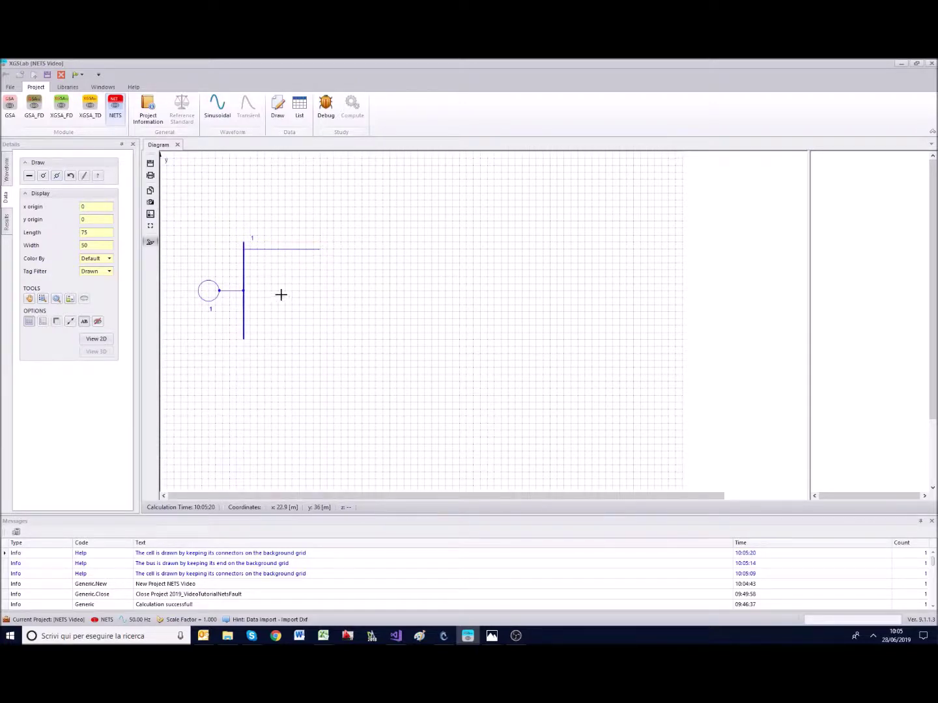
{"action": "left_click", "coordinate": [243, 291]}
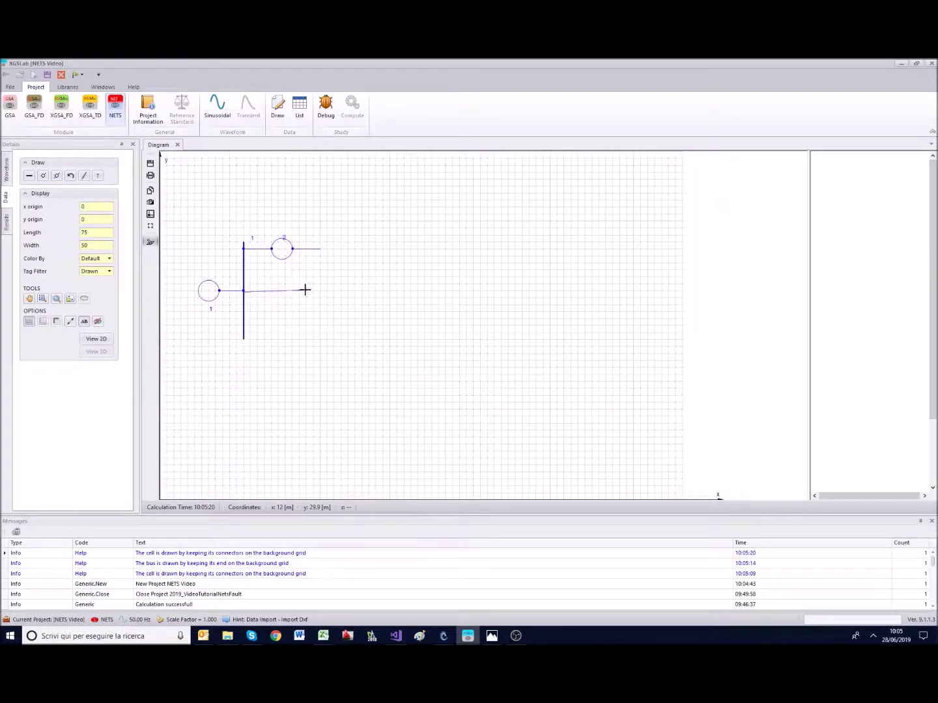
{"action": "left_click", "coordinate": [318, 291]}
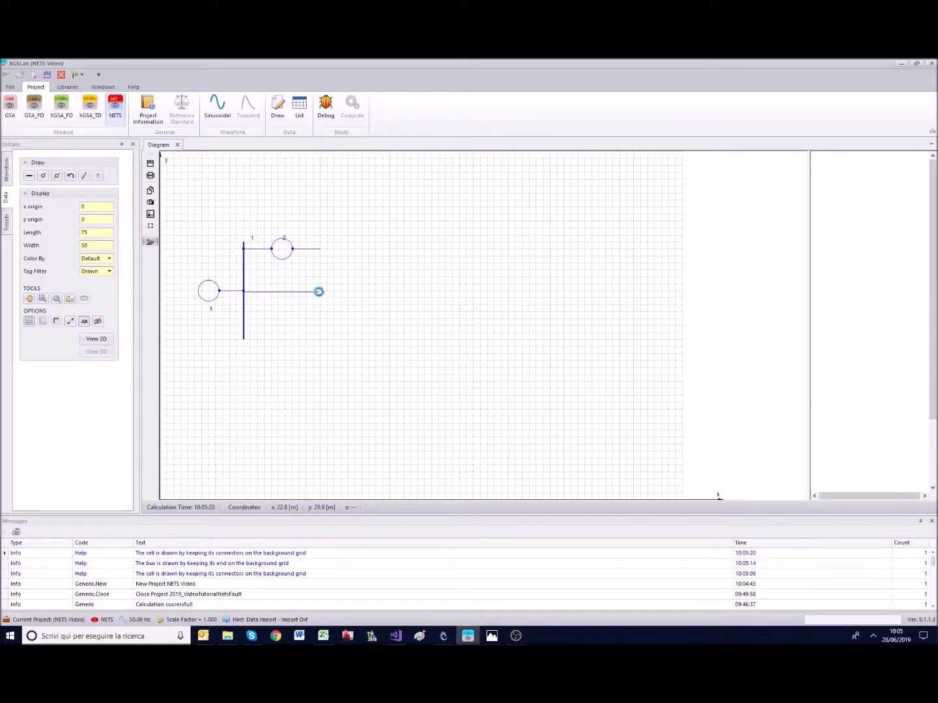
{"action": "left_click", "coordinate": [243, 332]}
{"action": "left_click", "coordinate": [319, 332]}
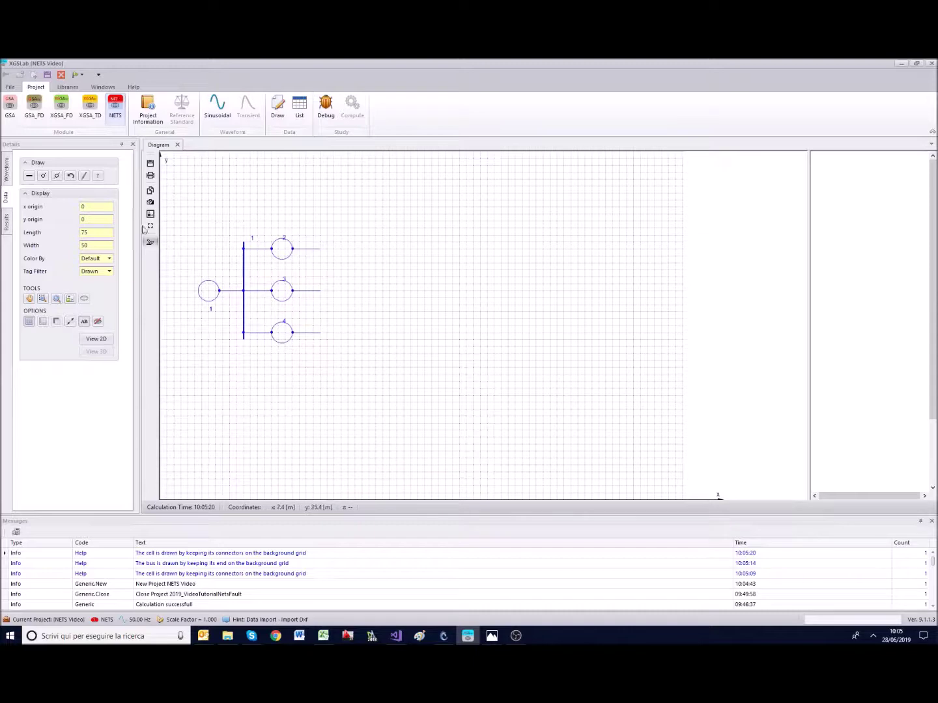
Step: Draw a second vertical bus at about x 23 m, joining the free ends of the three two-port cells
{"action": "left_click", "coordinate": [29, 176]}
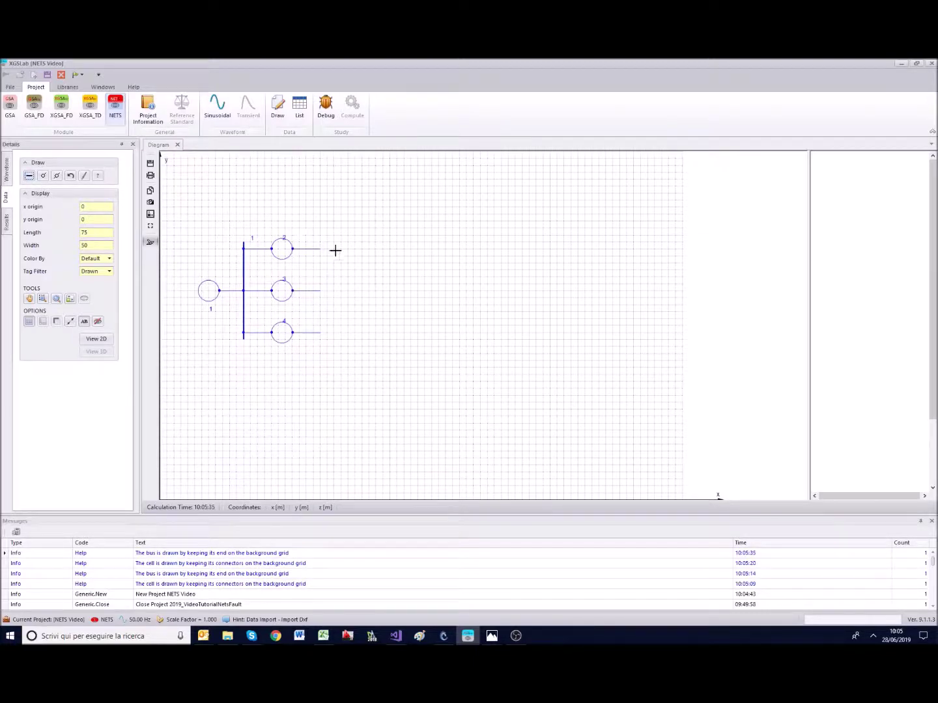
{"action": "left_click", "coordinate": [319, 248]}
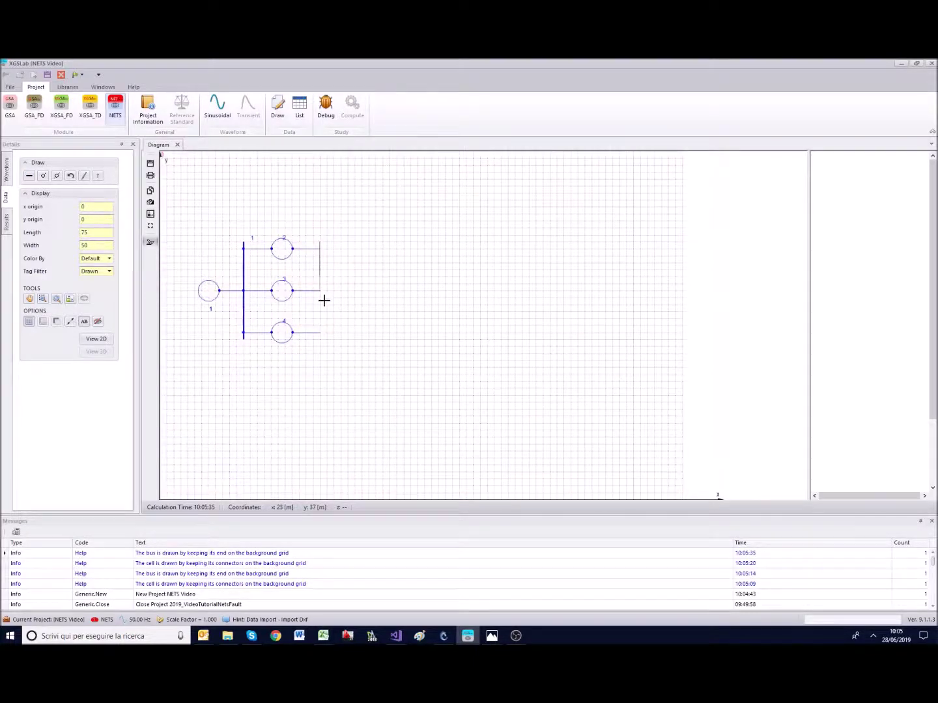
{"action": "left_click", "coordinate": [319, 339]}
Step: Attach a single-port cell to the lower end of the second bus, placed just below it
{"action": "left_click", "coordinate": [43, 176]}
{"action": "left_click", "coordinate": [320, 339]}
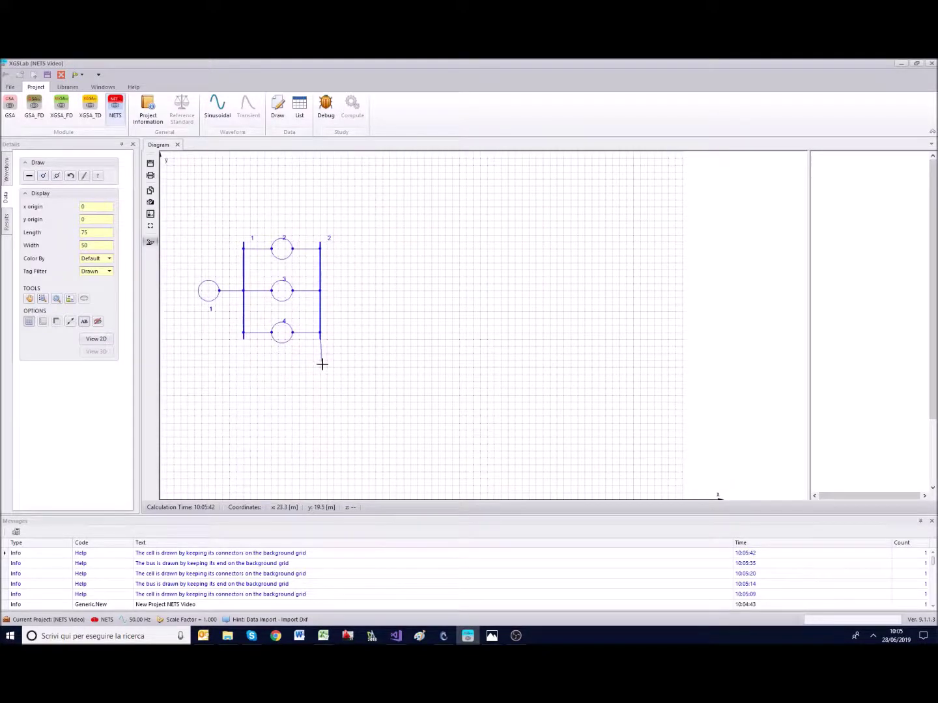
{"action": "left_click", "coordinate": [328, 361]}
Step: Draw two two-port cells from the second bus to about x 33 m, at about y 33 and y 26 m
{"action": "left_click", "coordinate": [57, 178]}
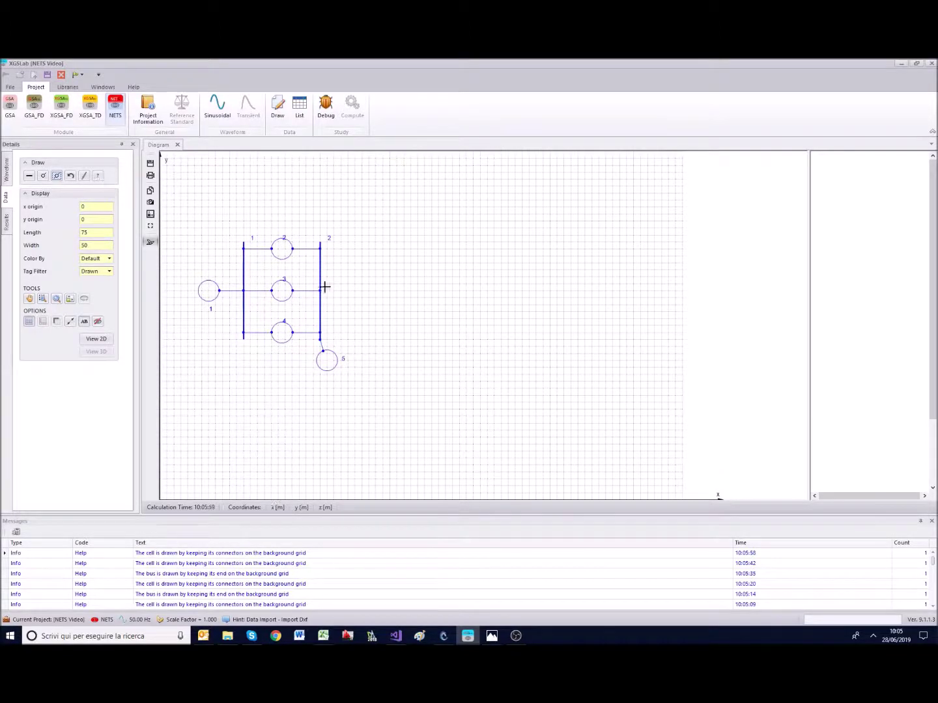
{"action": "left_click", "coordinate": [321, 269]}
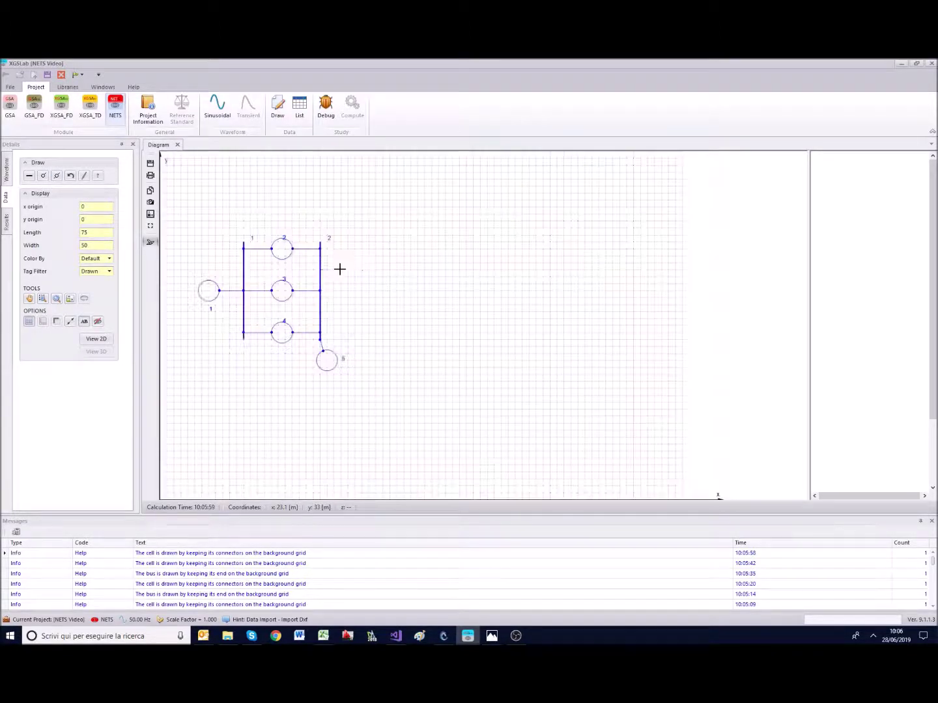
{"action": "left_click", "coordinate": [391, 271]}
{"action": "left_click", "coordinate": [57, 177]}
{"action": "left_click", "coordinate": [320, 319]}
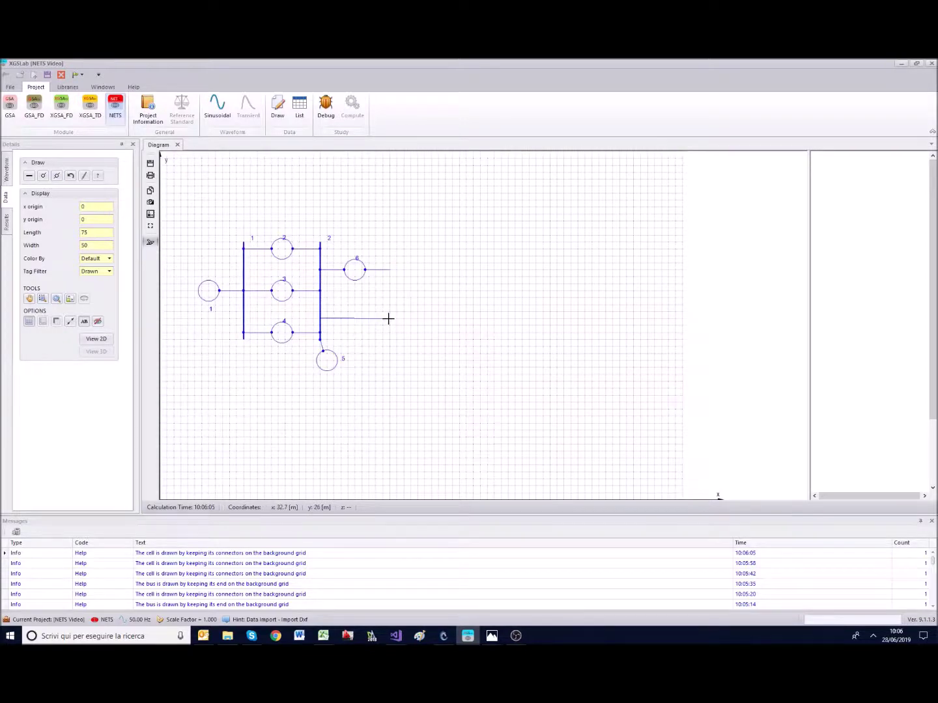
{"action": "left_click", "coordinate": [388, 339]}
Step: Draw a third vertical bus at about x 33 m and extend a two-port cell from its middle to about x 43 m
{"action": "left_click", "coordinate": [29, 176]}
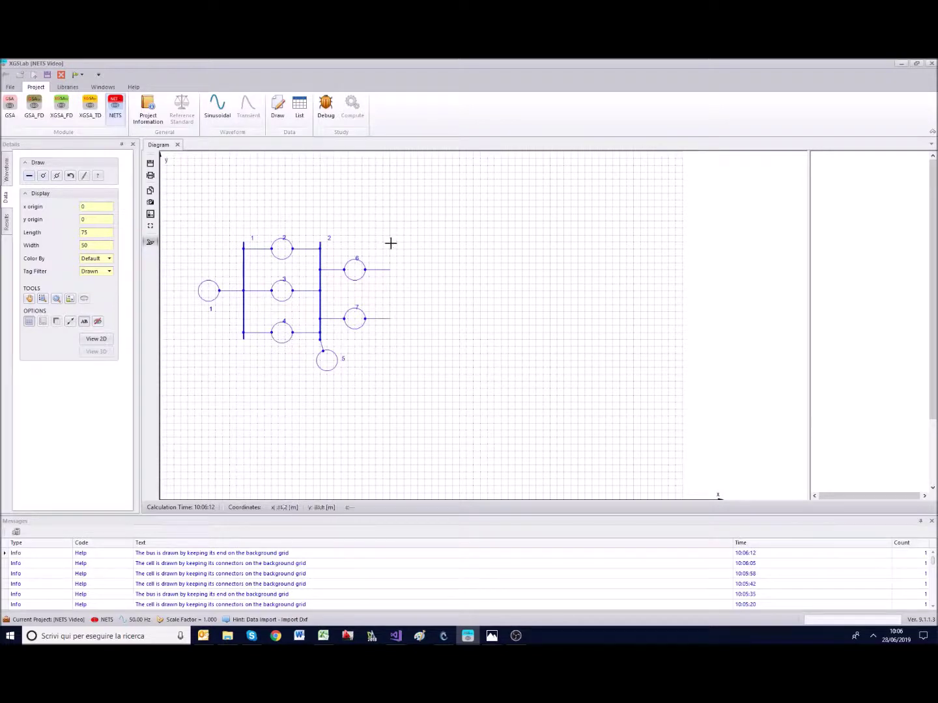
{"action": "left_click_drag", "start_coordinate": [390, 243], "coordinate": [389, 337]}
{"action": "left_click", "coordinate": [44, 176]}
{"action": "left_click", "coordinate": [56, 176]}
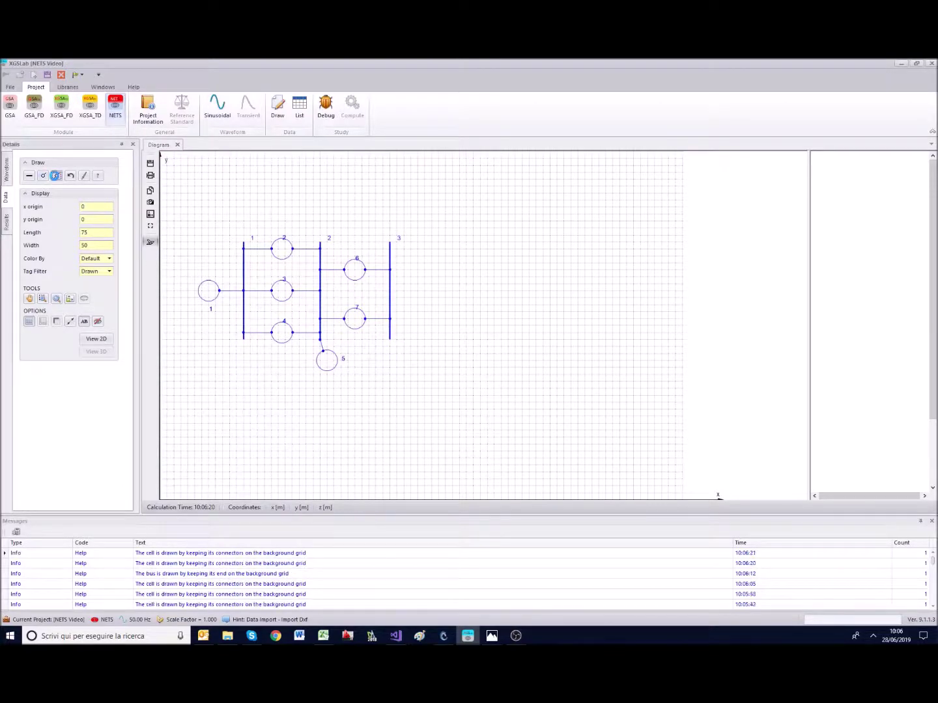
{"action": "left_click", "coordinate": [391, 290]}
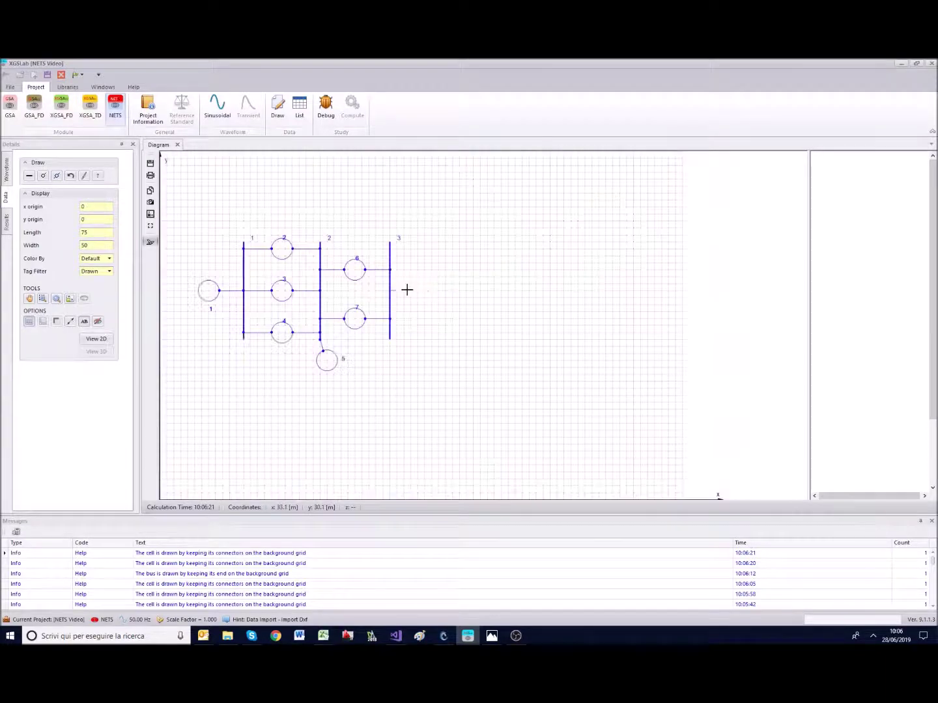
{"action": "left_click", "coordinate": [459, 290]}
Step: Draw a fourth vertical bus at about x 43 m and attach a single-port cell at its middle, ending at about x 50 m
{"action": "left_click", "coordinate": [30, 177]}
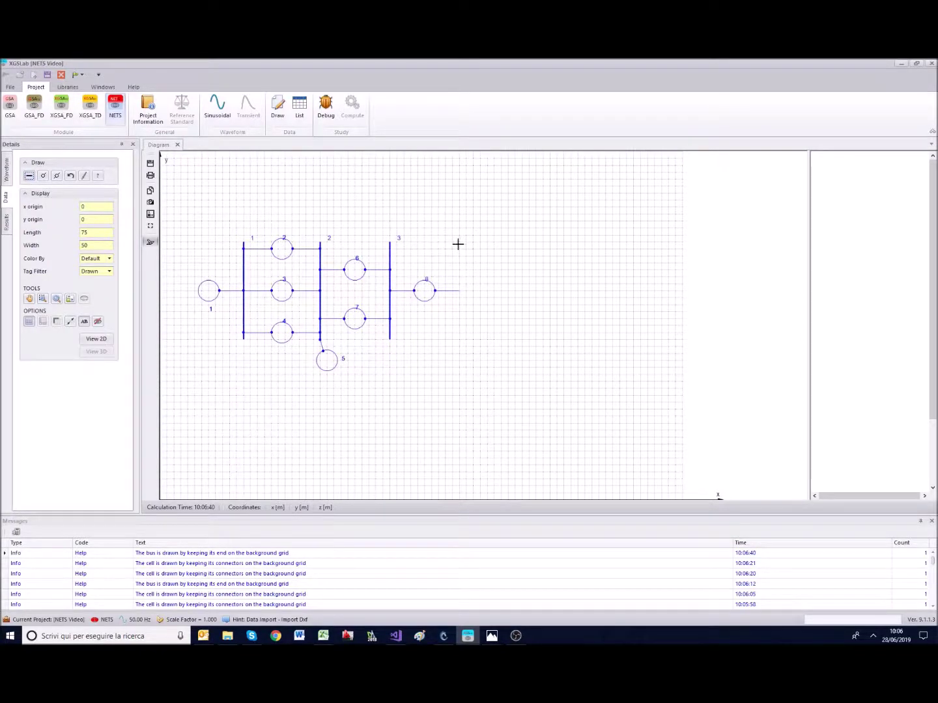
{"action": "left_click_drag", "start_coordinate": [458, 242], "coordinate": [462, 337]}
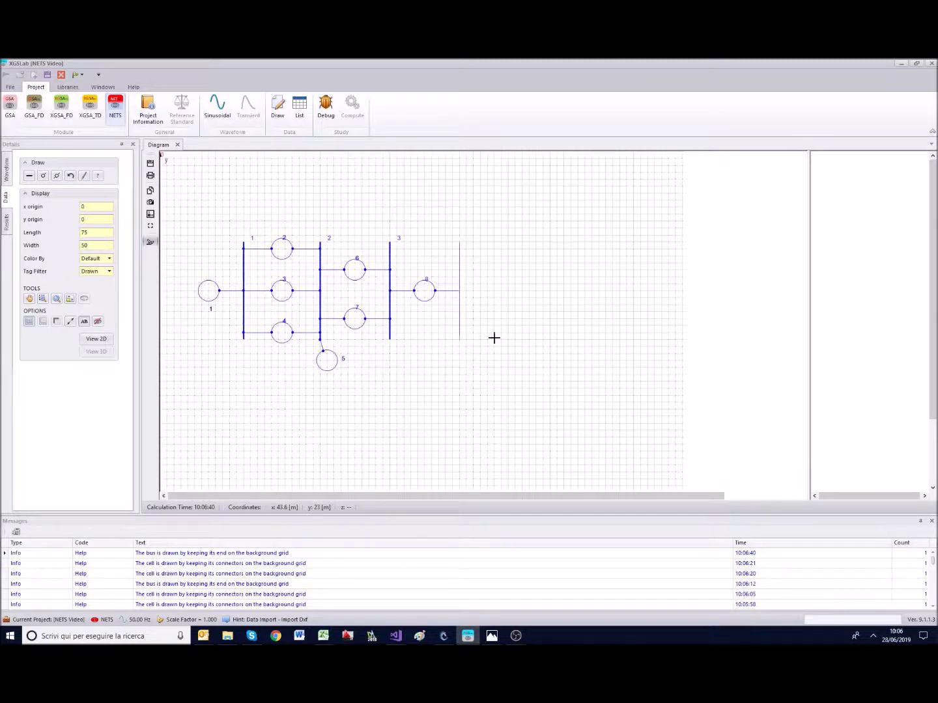
{"action": "left_click", "coordinate": [43, 176]}
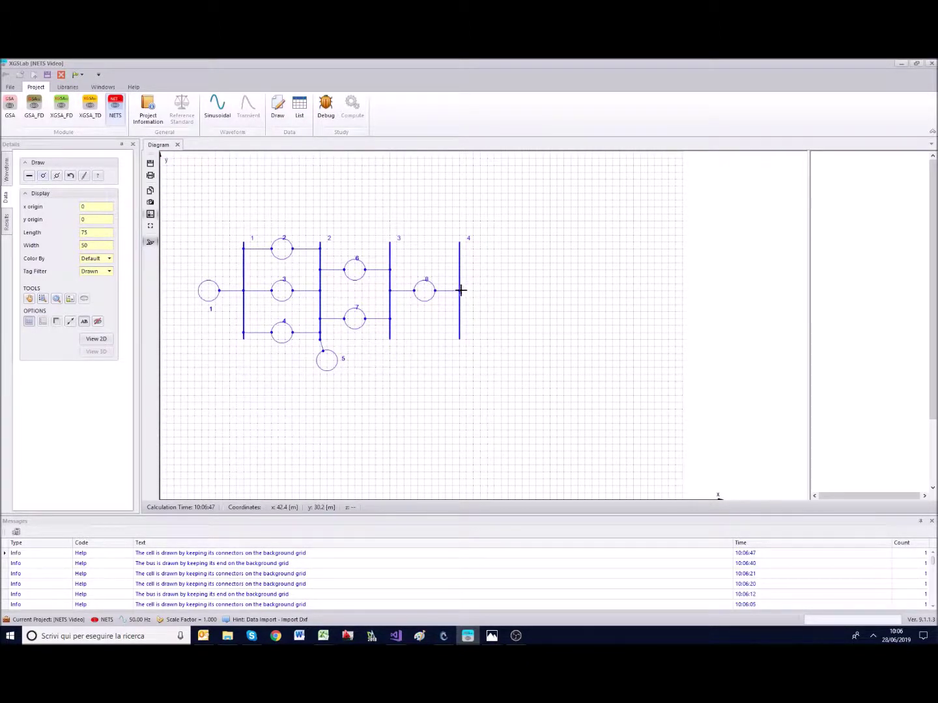
{"action": "left_click_drag", "start_coordinate": [460, 291], "coordinate": [507, 290]}
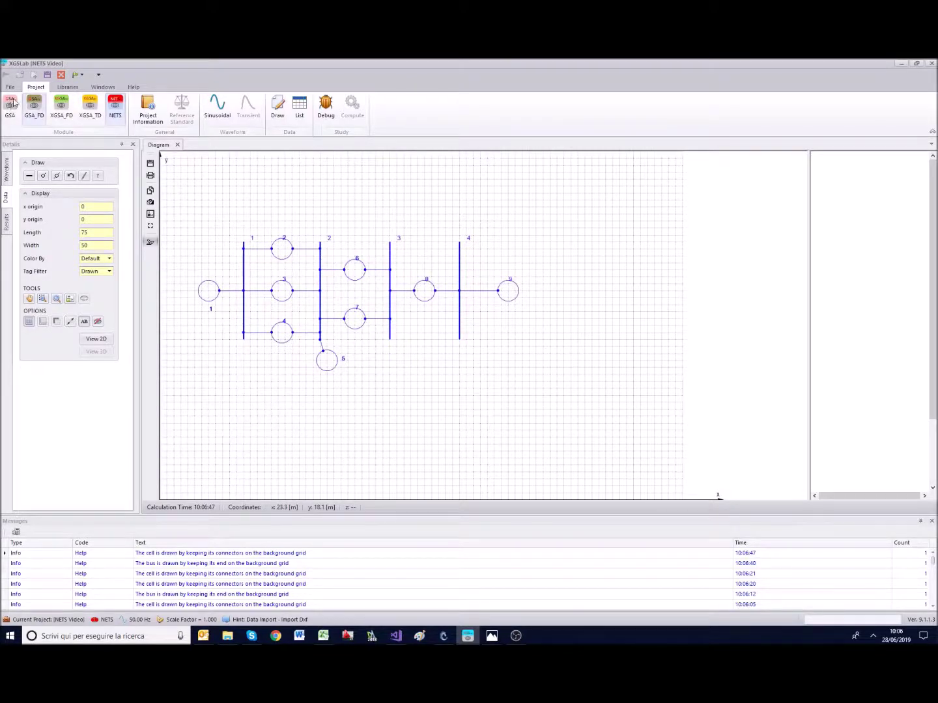
Step: Save the project and check the drawn network against the NO LOAD reference diagram in Photos
{"action": "left_click", "coordinate": [47, 74]}
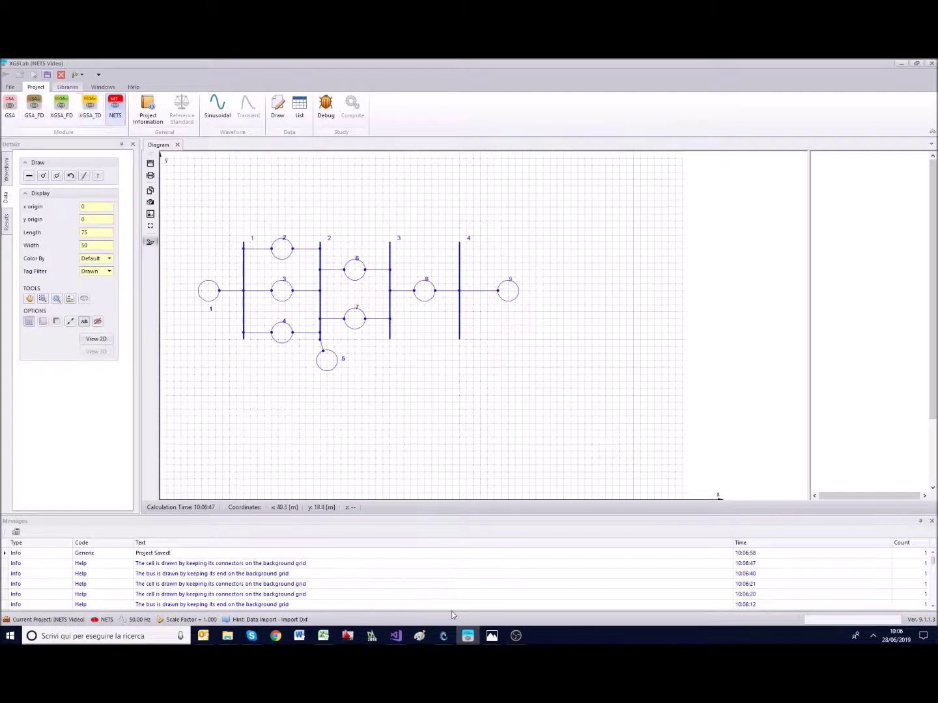
{"action": "mouse_move", "coordinate": [493, 638]}
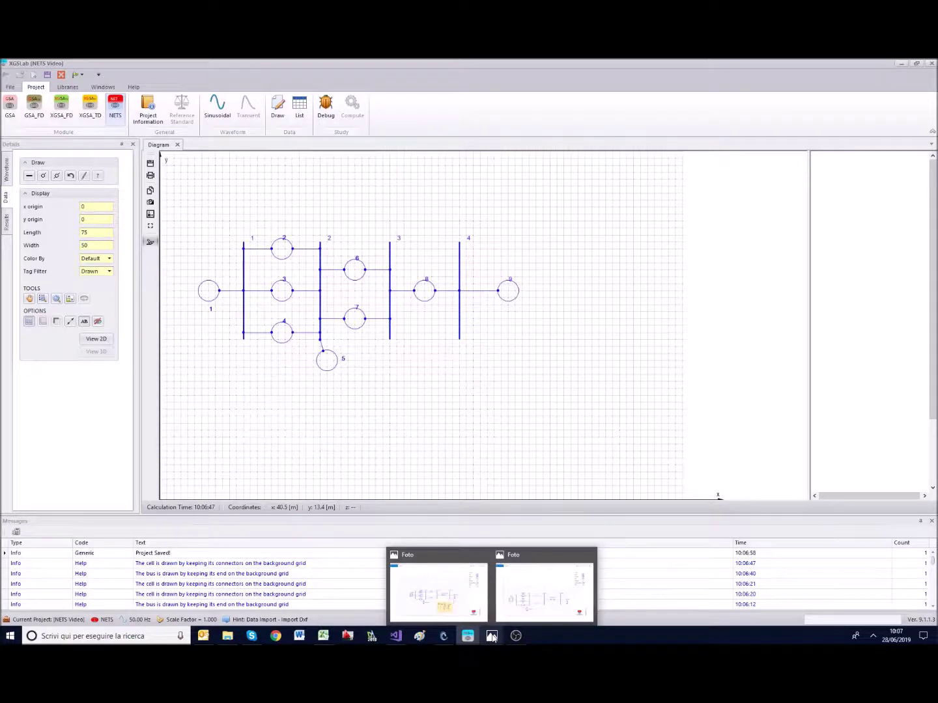
{"action": "left_click", "coordinate": [540, 602]}
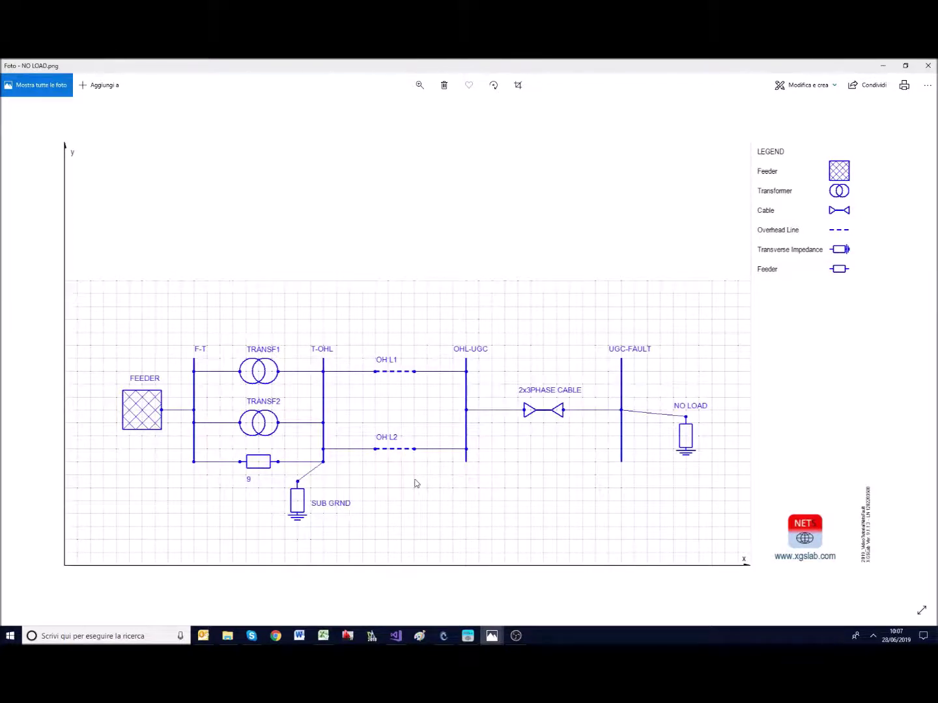
{"action": "left_click", "coordinate": [885, 68]}
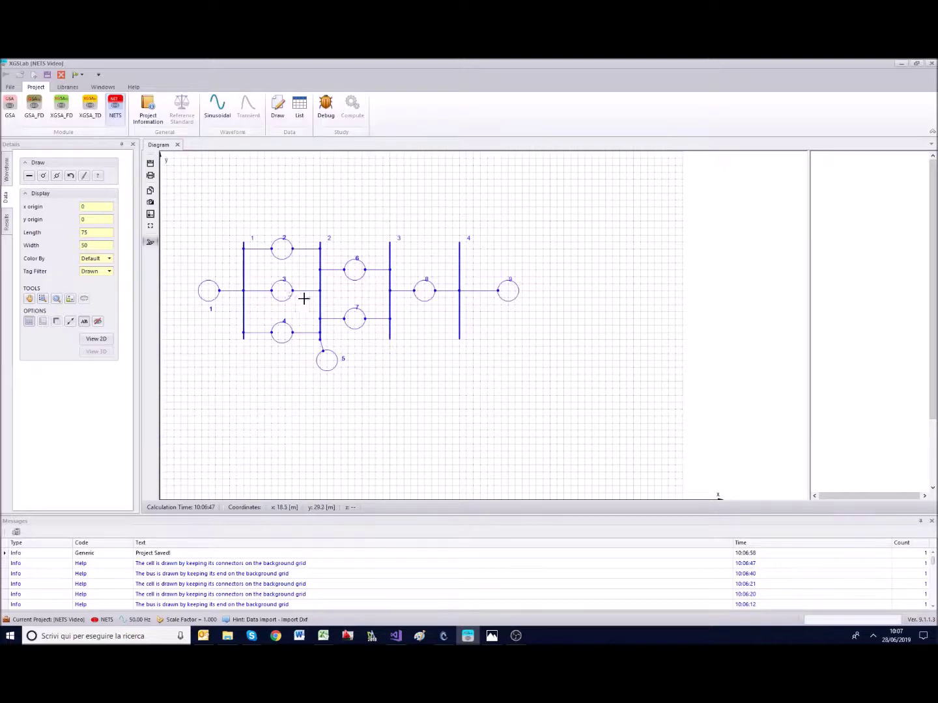
{"action": "left_click", "coordinate": [70, 299]}
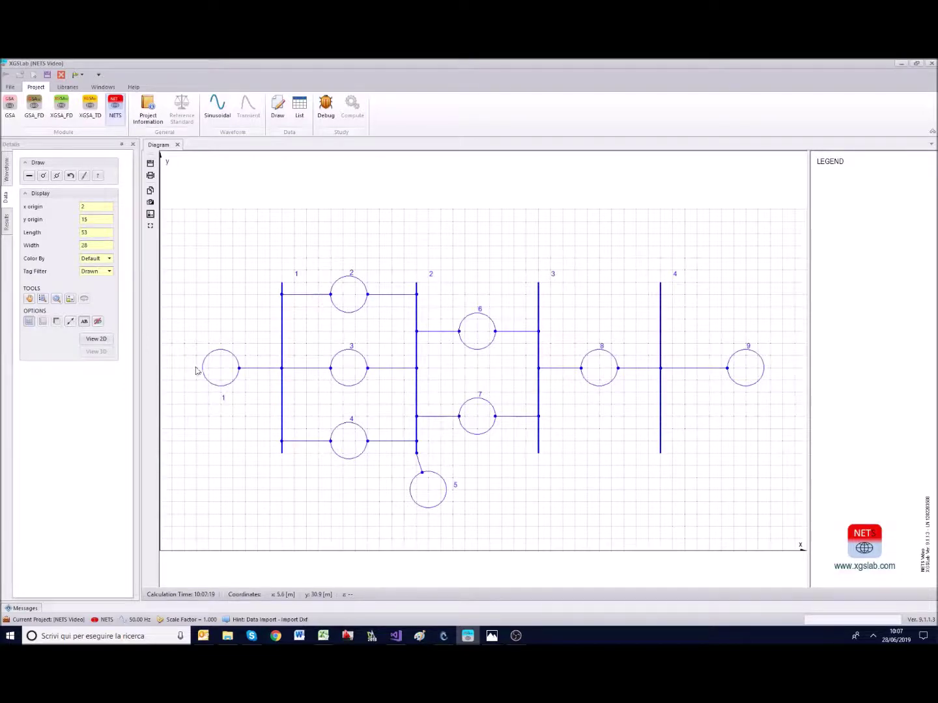
Step: Configure cell 1 as a Feeder named FEEDER with 3 ports
{"action": "left_click", "coordinate": [222, 372]}
{"action": "double_click", "coordinate": [222, 373]}
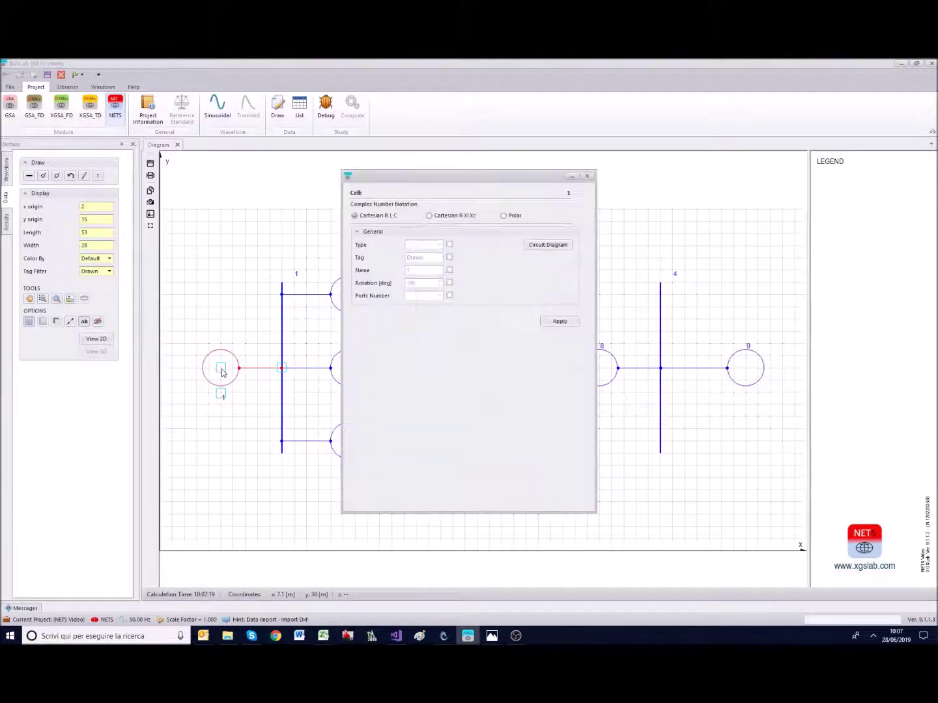
{"action": "left_click", "coordinate": [449, 245]}
{"action": "left_click", "coordinate": [439, 245]}
{"action": "left_click", "coordinate": [429, 263]}
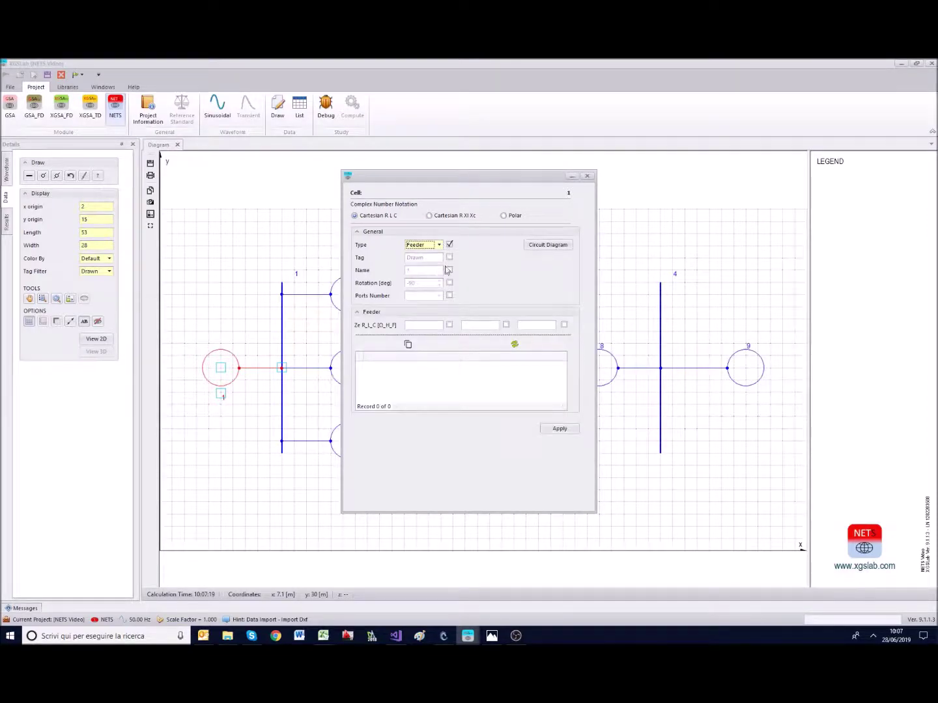
{"action": "left_click", "coordinate": [449, 271]}
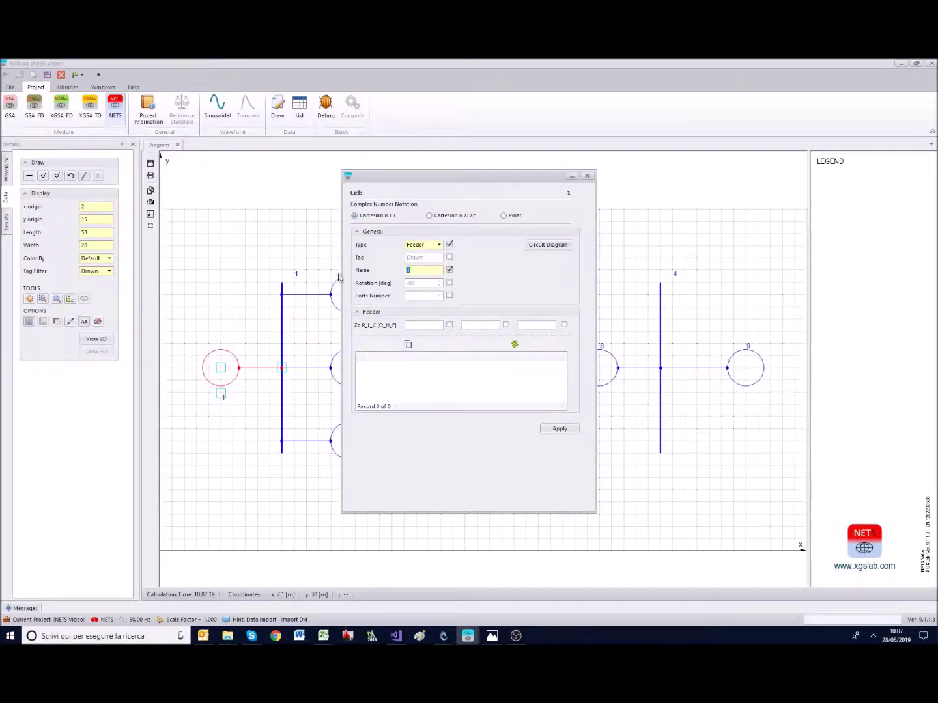
{"action": "type", "text": "FEEDER"}
{"action": "left_click", "coordinate": [449, 296]}
{"action": "left_click", "coordinate": [438, 295]}
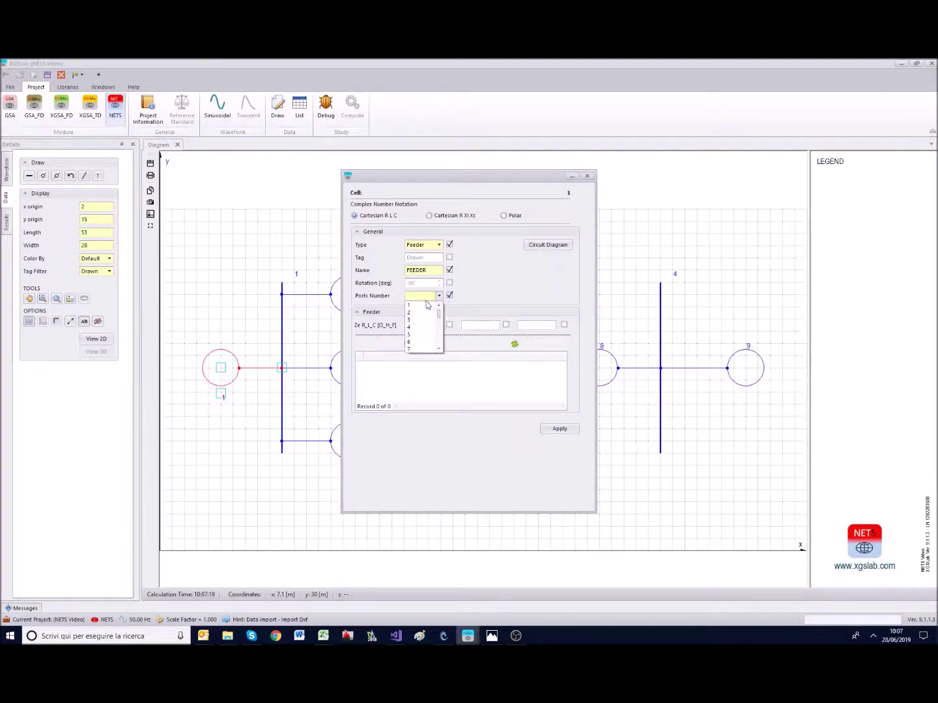
{"action": "left_click", "coordinate": [420, 323]}
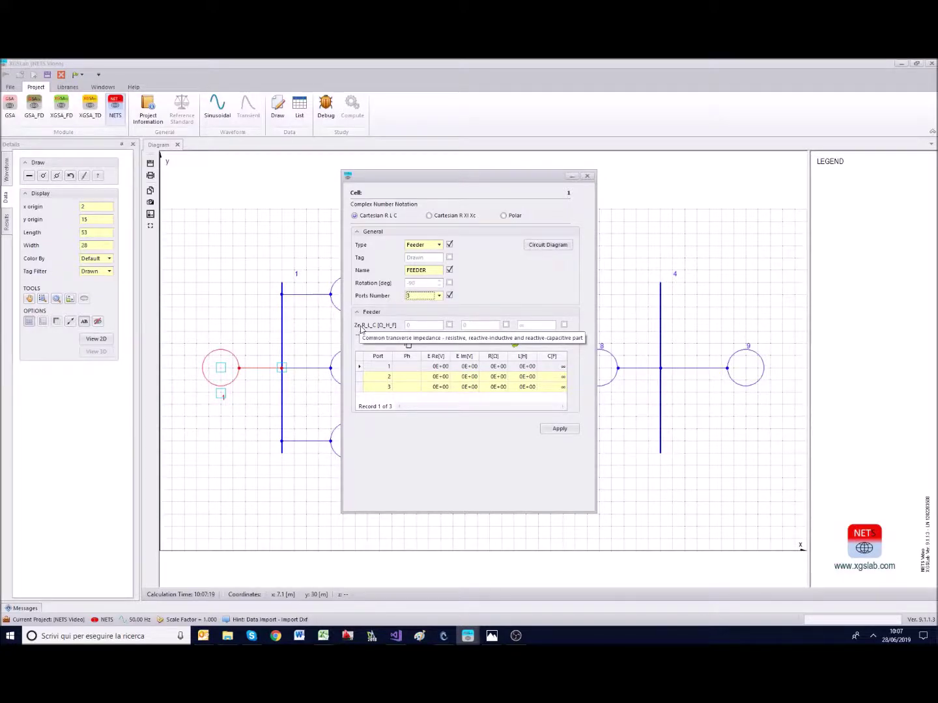
Step: Consult the feeder's circuit diagram and set the resistive part of its common transverse impedance Ze to 0.1 Ω
{"action": "left_click", "coordinate": [534, 247]}
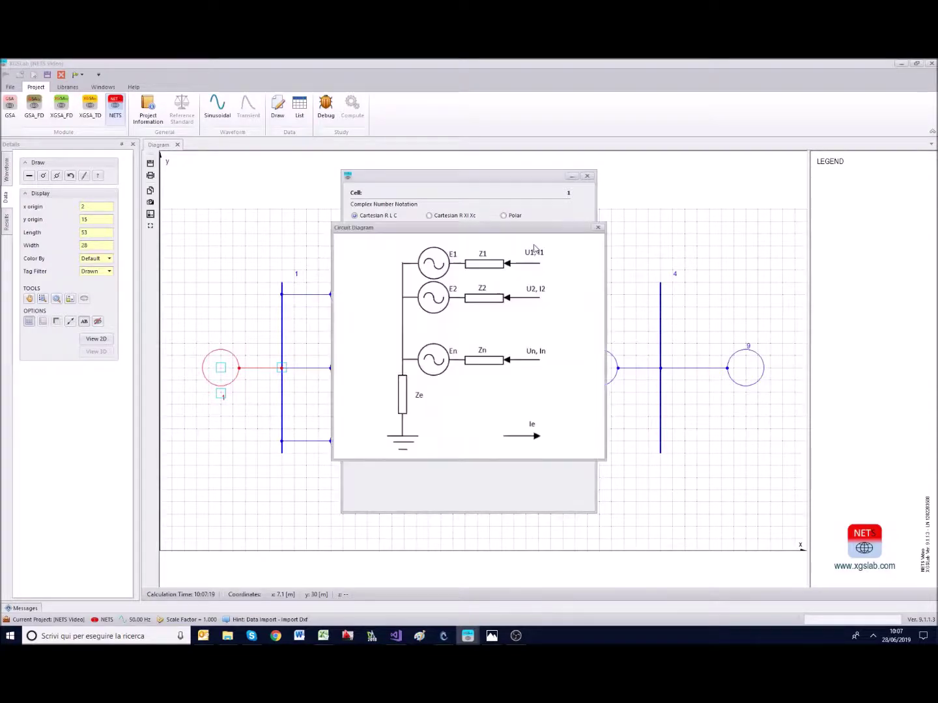
{"action": "left_click_drag", "start_coordinate": [495, 231], "coordinate": [794, 171]}
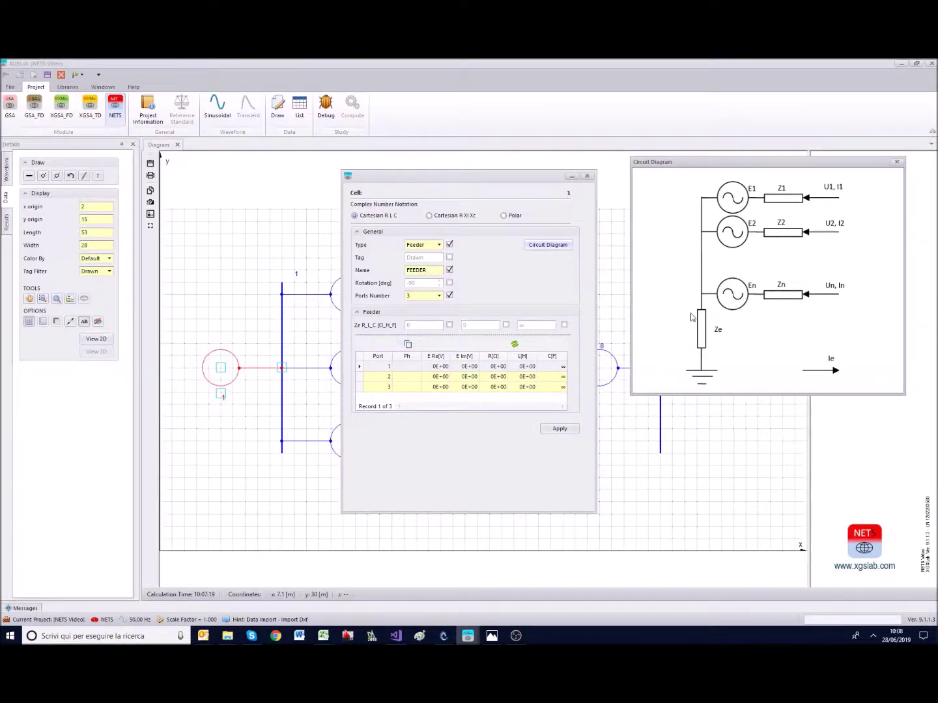
{"action": "left_click", "coordinate": [897, 162]}
{"action": "left_click", "coordinate": [449, 326]}
{"action": "left_click", "coordinate": [407, 325]}
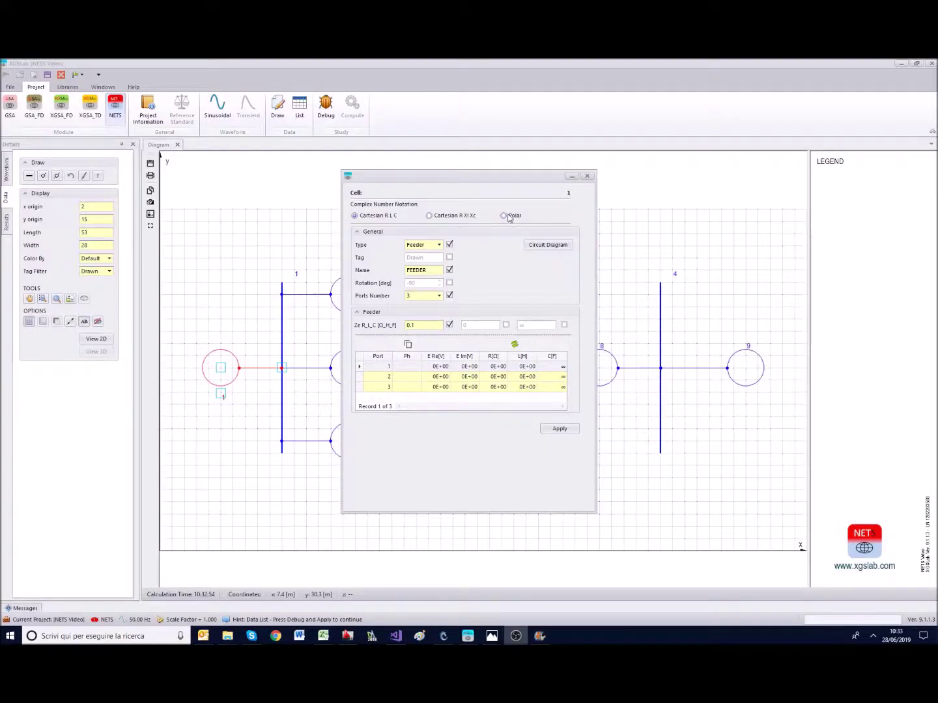
Step: Assign feeder port 1 to phase A with real voltage 1.328E+05 V, resistance 0.1321 Ω and inductive reactance 2.642 Ω, finishing in Cartesian R L C notation
{"action": "left_click", "coordinate": [417, 371]}
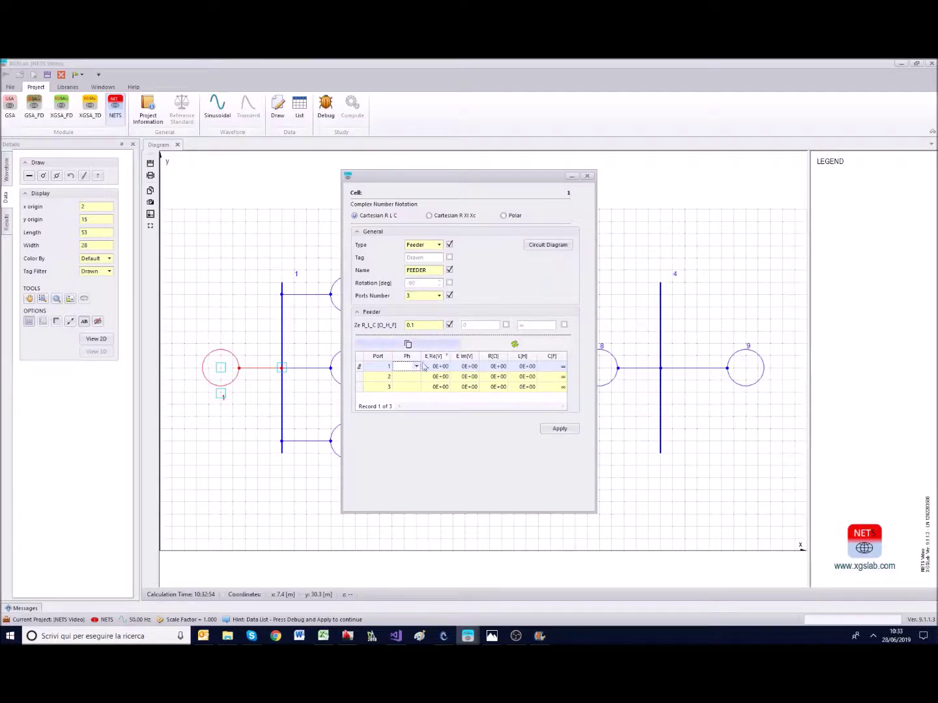
{"action": "left_click", "coordinate": [432, 359]}
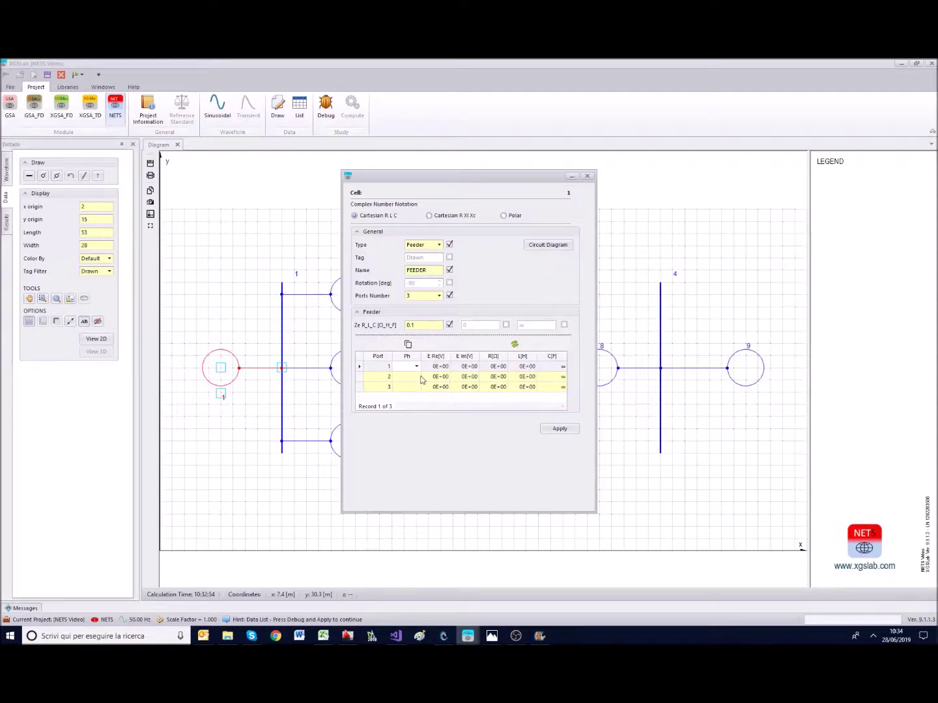
{"action": "left_click", "coordinate": [416, 367]}
{"action": "left_click", "coordinate": [404, 377]}
{"action": "left_click", "coordinate": [431, 366]}
{"action": "key", "text": "Tab"}
{"action": "key", "text": "Tab"}
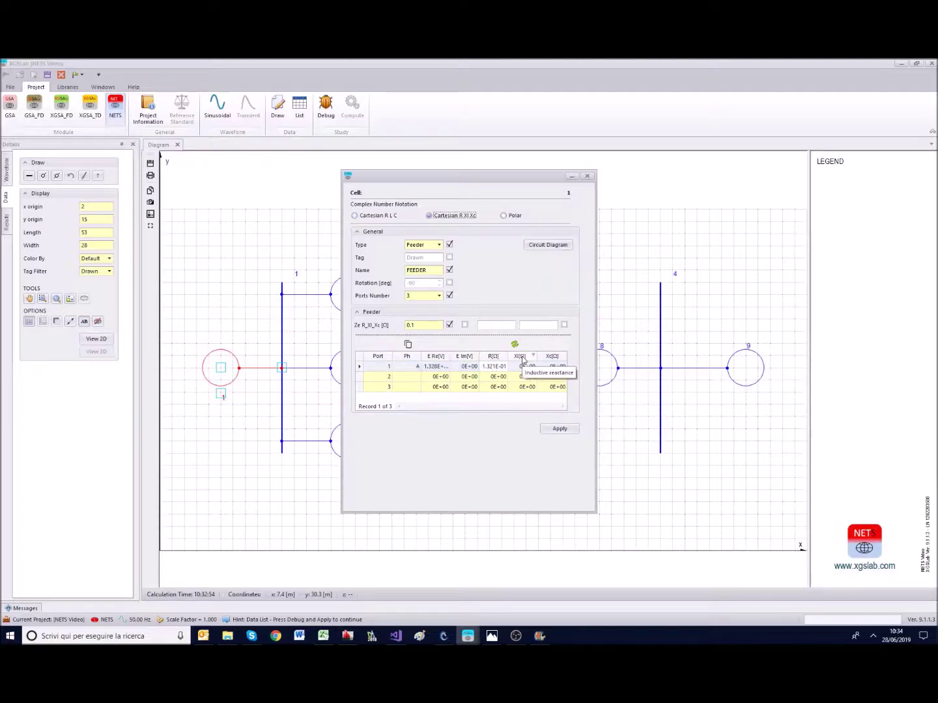
{"action": "left_click", "coordinate": [522, 366]}
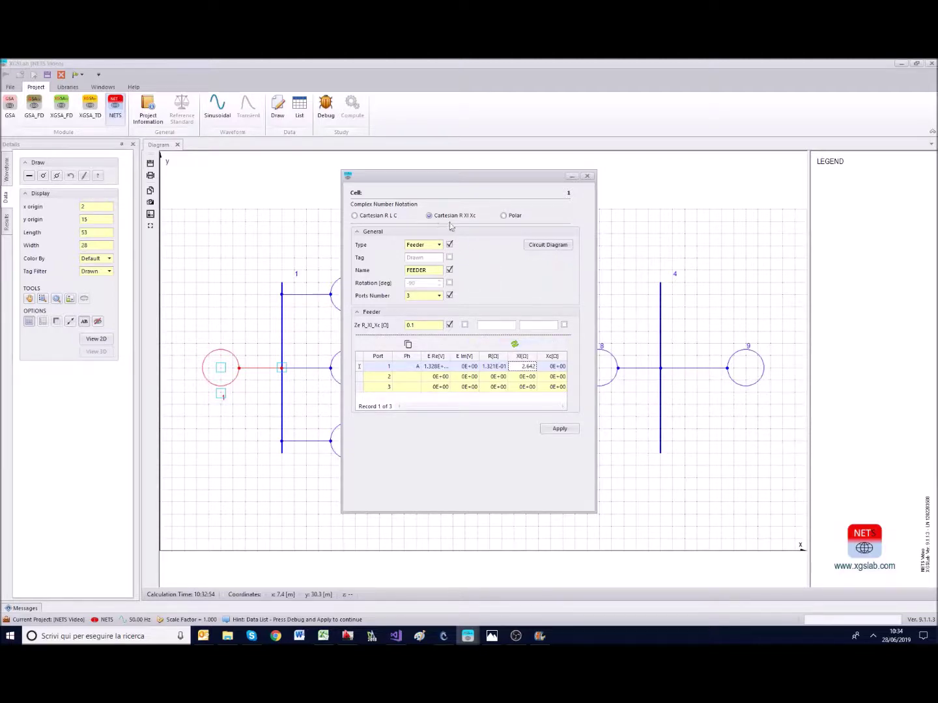
{"action": "left_click", "coordinate": [355, 216]}
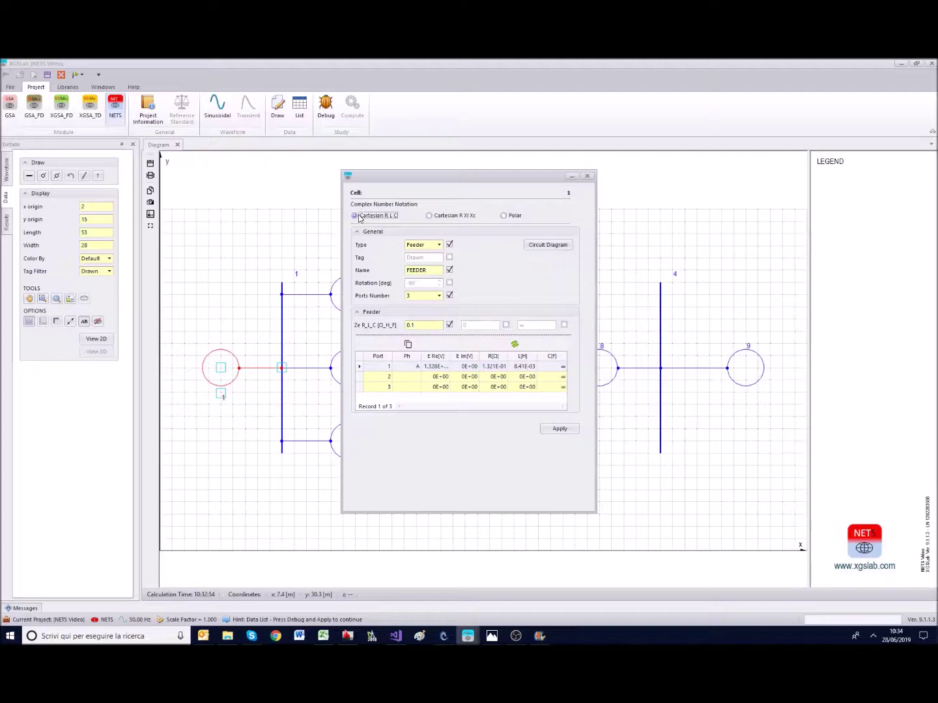
Step: Copy port 1's data to ports 2 and 3, set their voltage angles to -120 and 120 degrees in polar notation, and apply
{"action": "left_click", "coordinate": [408, 344]}
{"action": "left_click", "coordinate": [408, 344]}
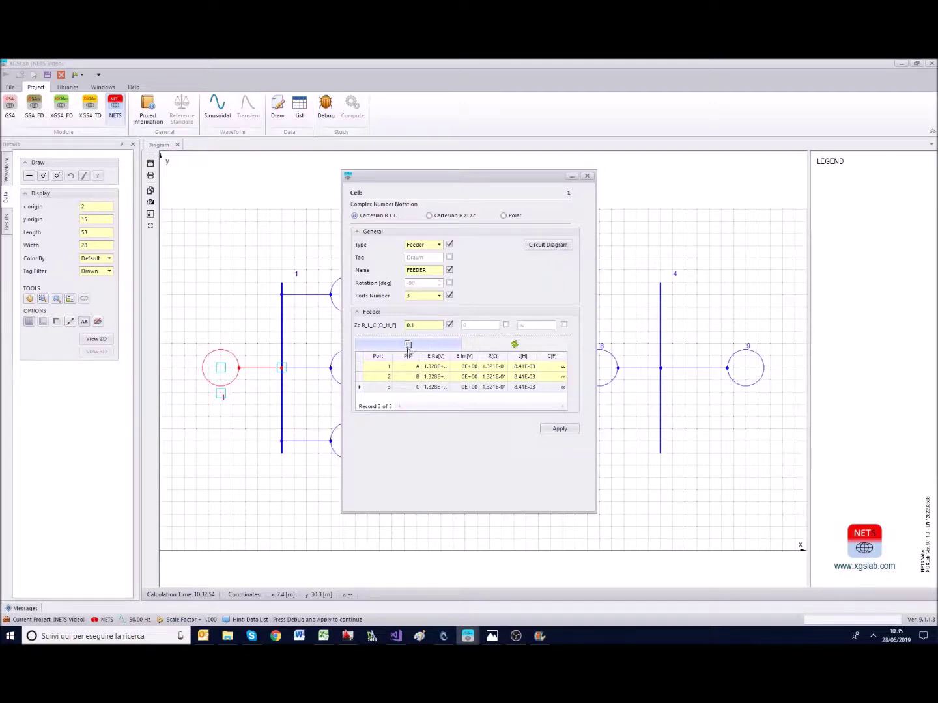
{"action": "left_click", "coordinate": [504, 216]}
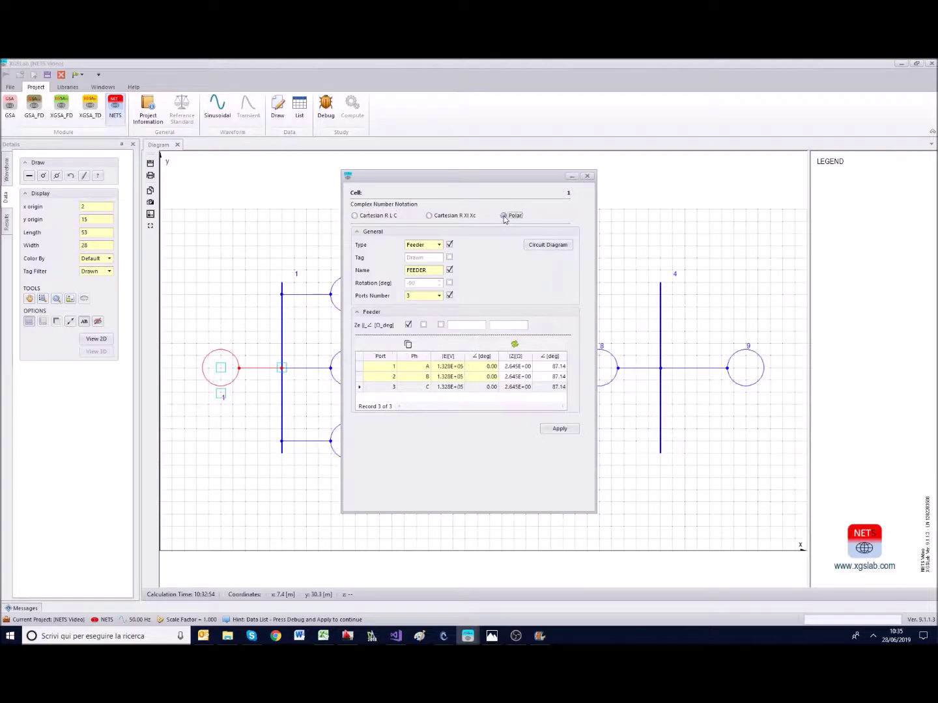
{"action": "left_click", "coordinate": [483, 377]}
{"action": "type", "text": "-12"}
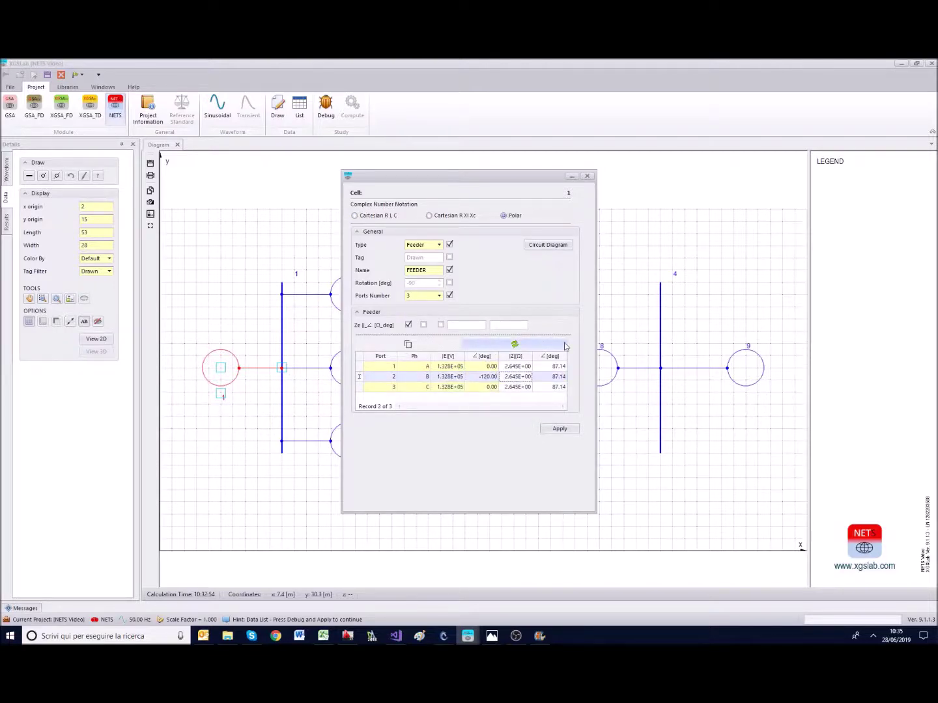
{"action": "key", "text": "Down"}
{"action": "type", "text": "1"}
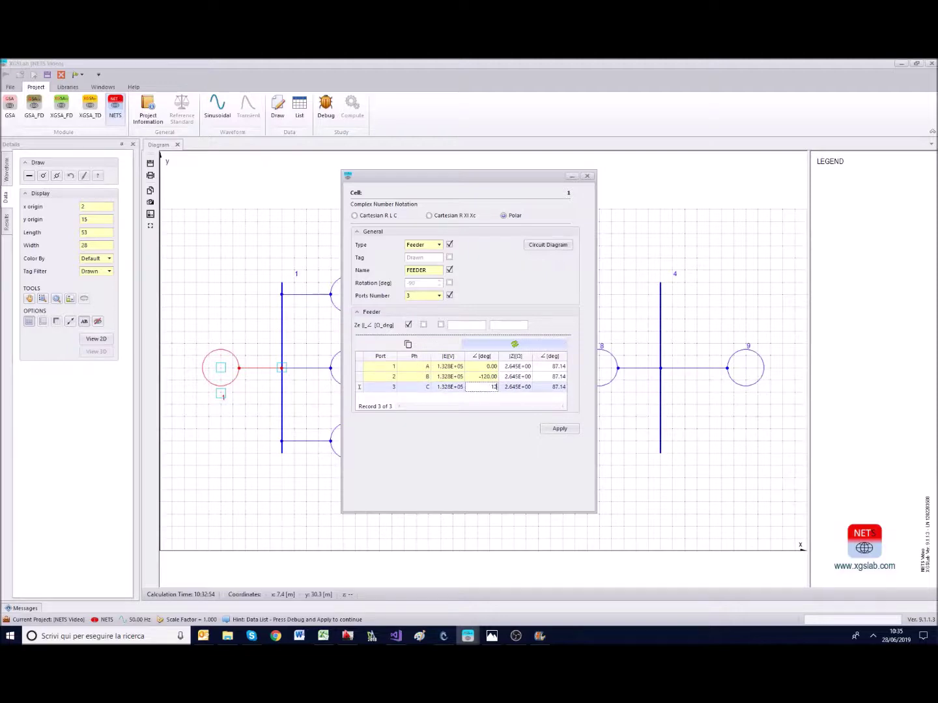
{"action": "type", "text": "20"}
{"action": "left_click", "coordinate": [559, 429]}
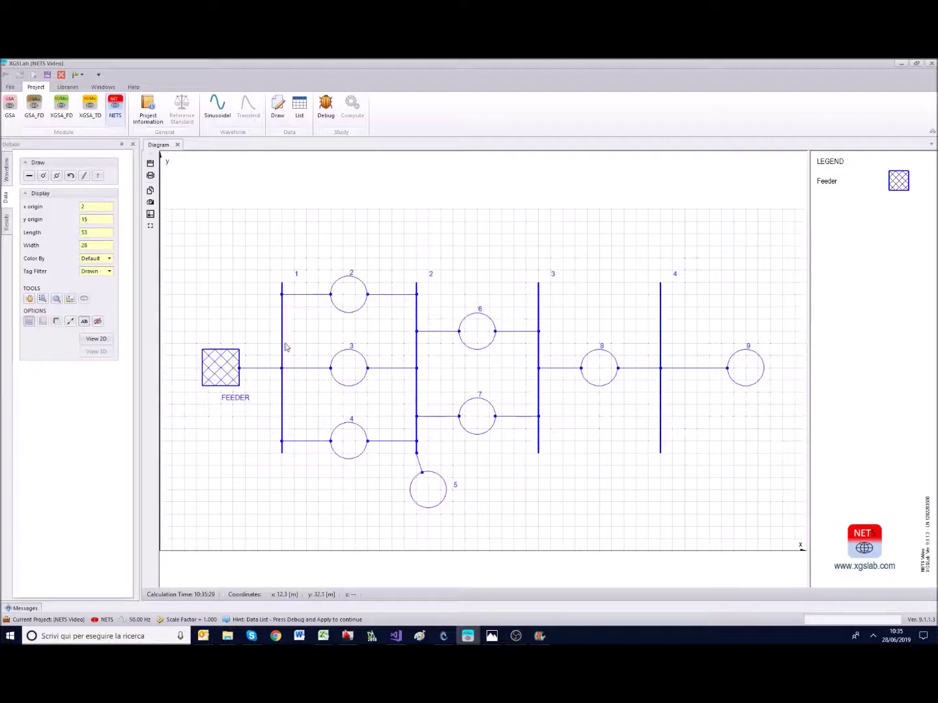
Step: Move the FEEDER label to just above the feeder cell, starting at about x 5.7 m, y 32.7 m
{"action": "left_click", "coordinate": [227, 369]}
{"action": "left_click_drag", "start_coordinate": [222, 396], "coordinate": [209, 337]}
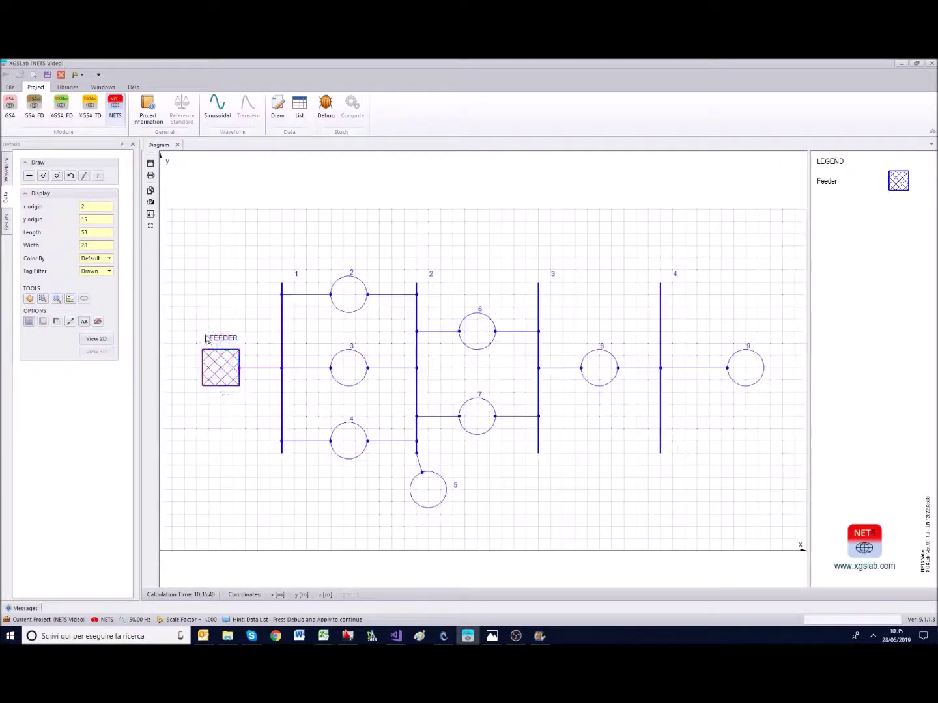
{"action": "left_click", "coordinate": [217, 369]}
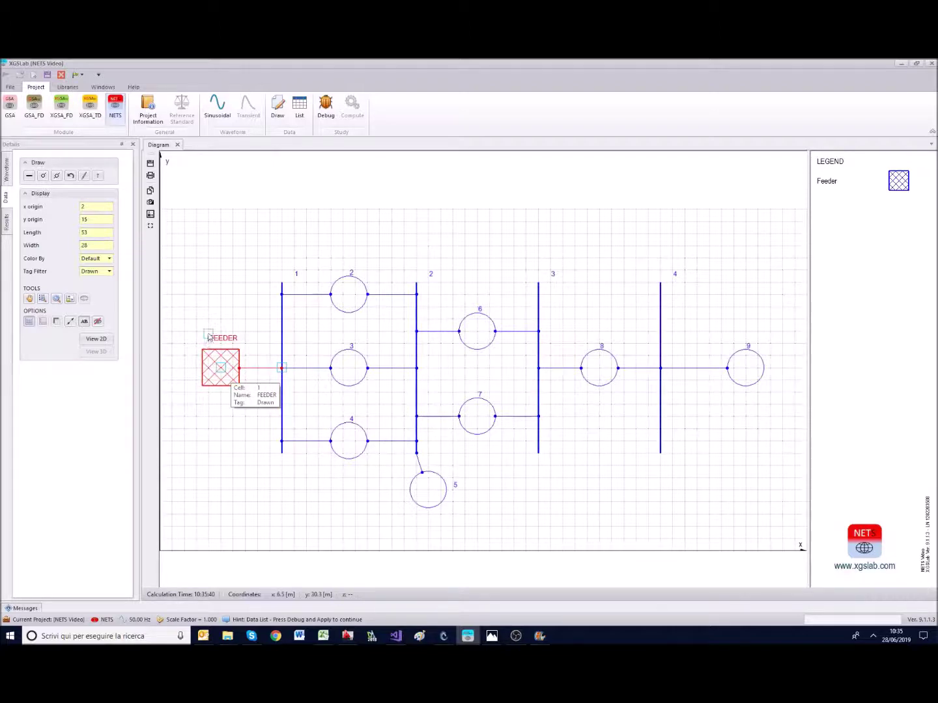
{"action": "mouse_move", "coordinate": [208, 336]}
{"action": "left_mouse_down"}
{"action": "mouse_move", "coordinate": [198, 328]}
{"action": "mouse_move", "coordinate": [204, 336]}
{"action": "left_mouse_up"}
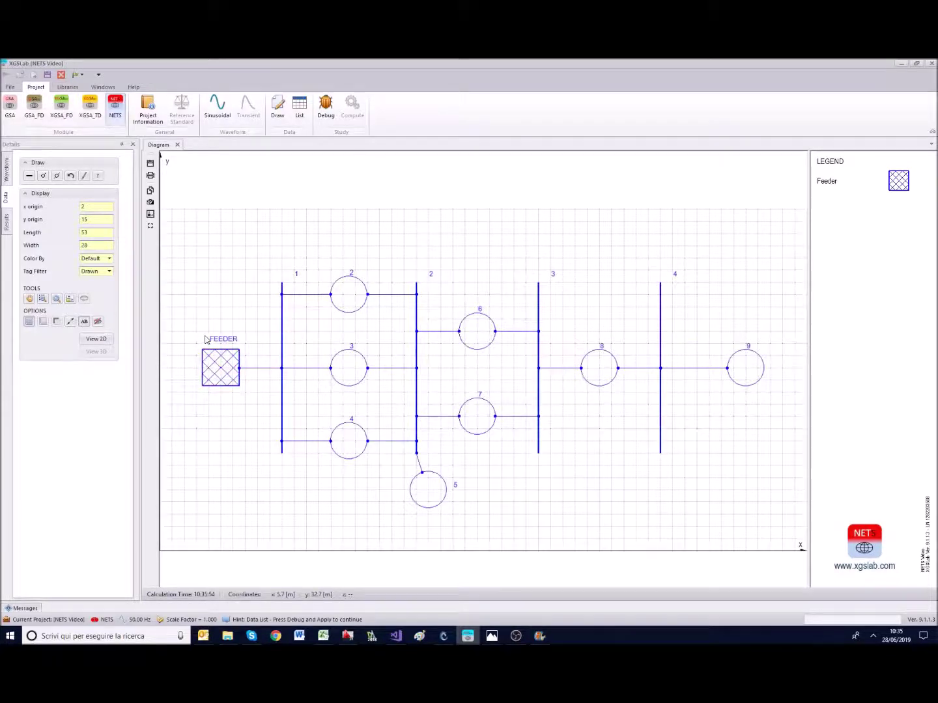
{"action": "mouse_move", "coordinate": [221, 370]}
{"action": "left_mouse_down"}
{"action": "mouse_move", "coordinate": [208, 422]}
{"action": "mouse_move", "coordinate": [226, 370]}
{"action": "left_mouse_up"}
Step: Rename the first bus as F-T, checking the feeder's phases in its connections table, and apply
{"action": "double_click", "coordinate": [283, 345]}
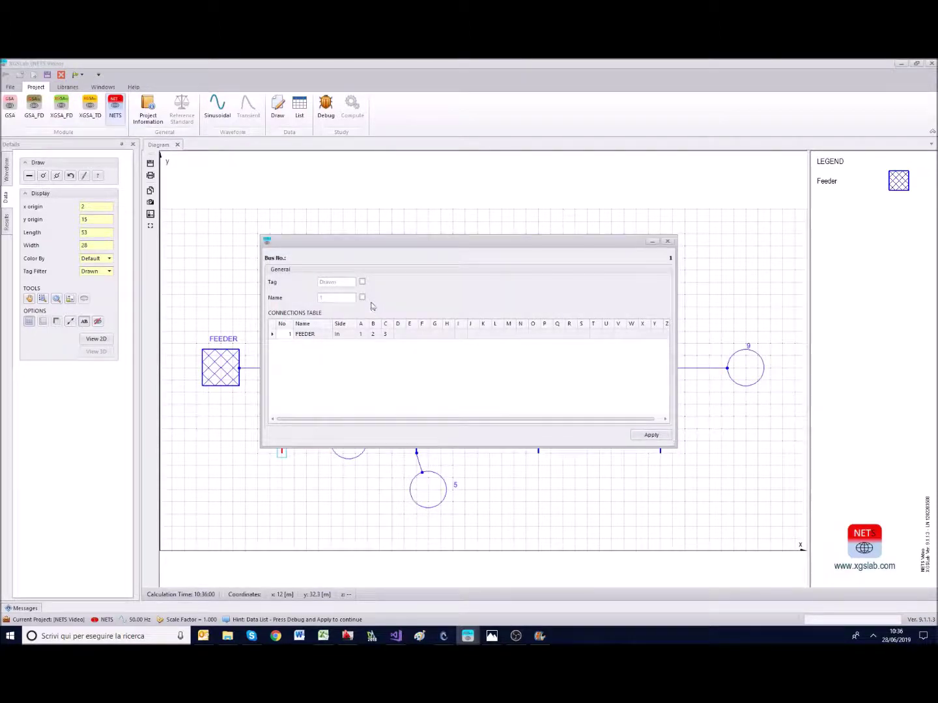
{"action": "left_click", "coordinate": [333, 297]}
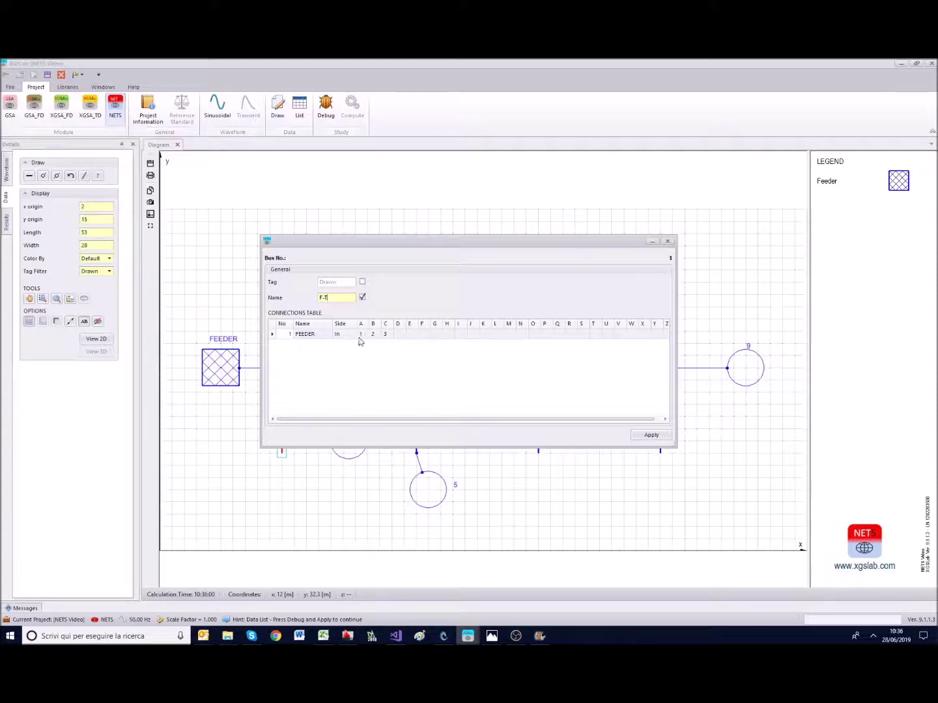
{"action": "left_click_drag", "start_coordinate": [415, 248], "coordinate": [586, 118]}
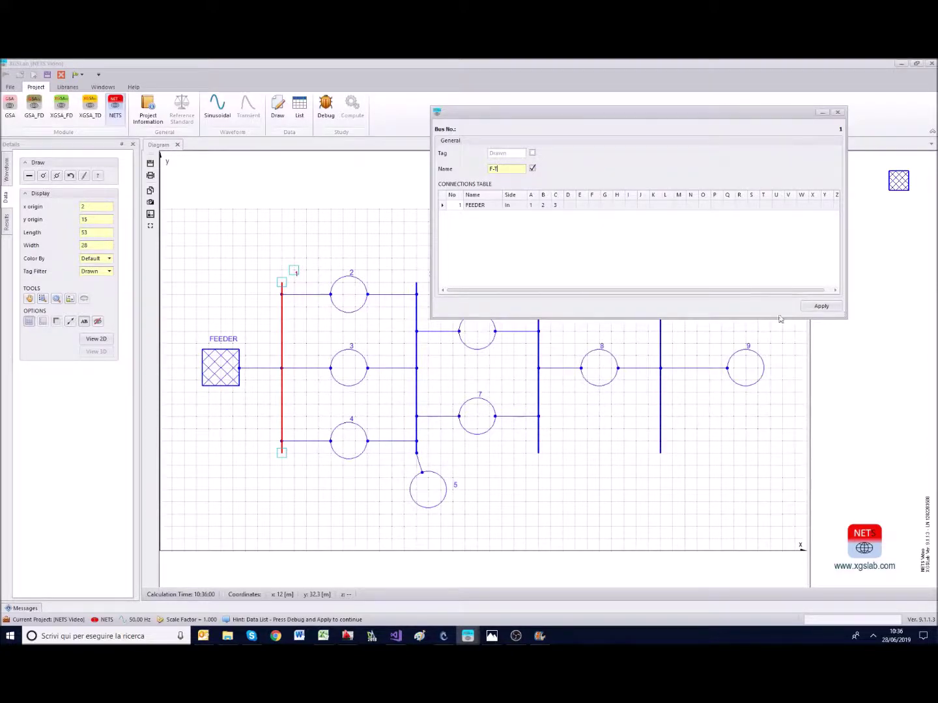
{"action": "left_click", "coordinate": [649, 435]}
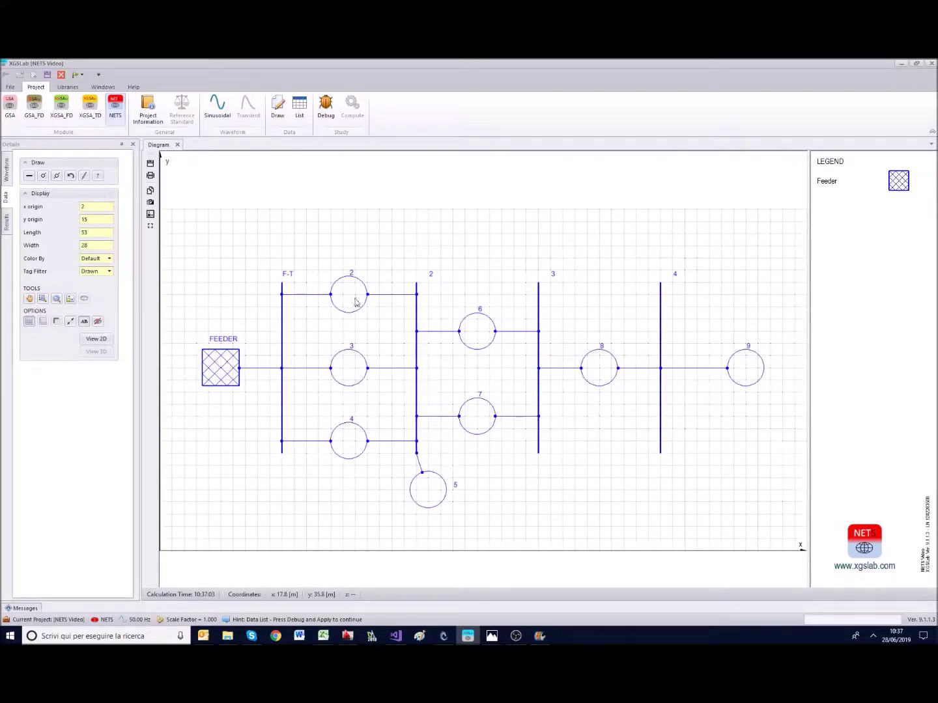
Step: Examine the TR entry in the Transformers library and return to the network diagram
{"action": "left_click", "coordinate": [68, 89]}
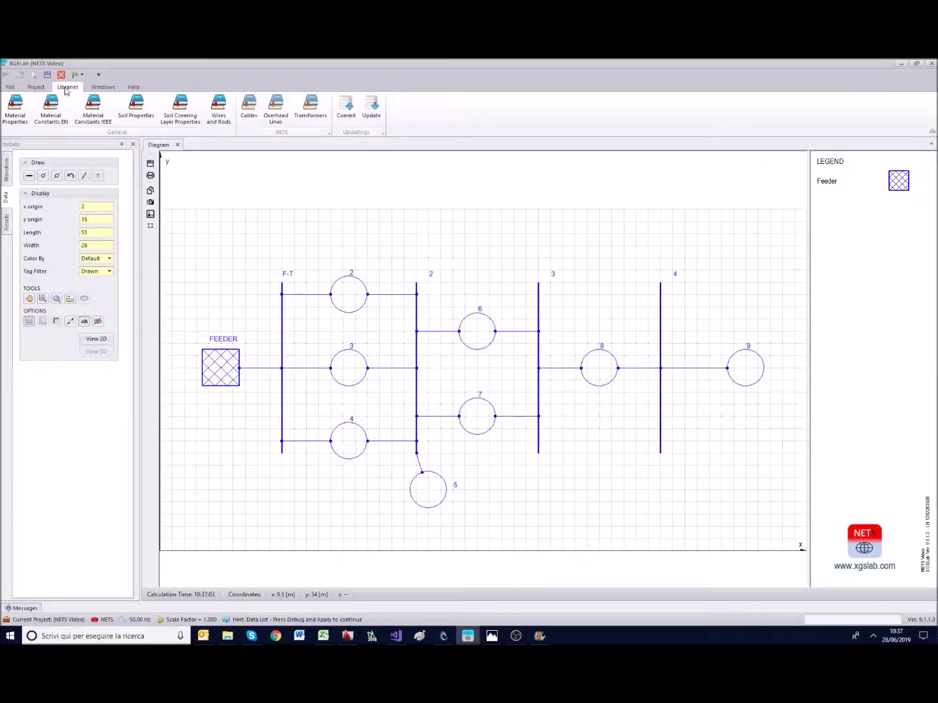
{"action": "left_click", "coordinate": [319, 120]}
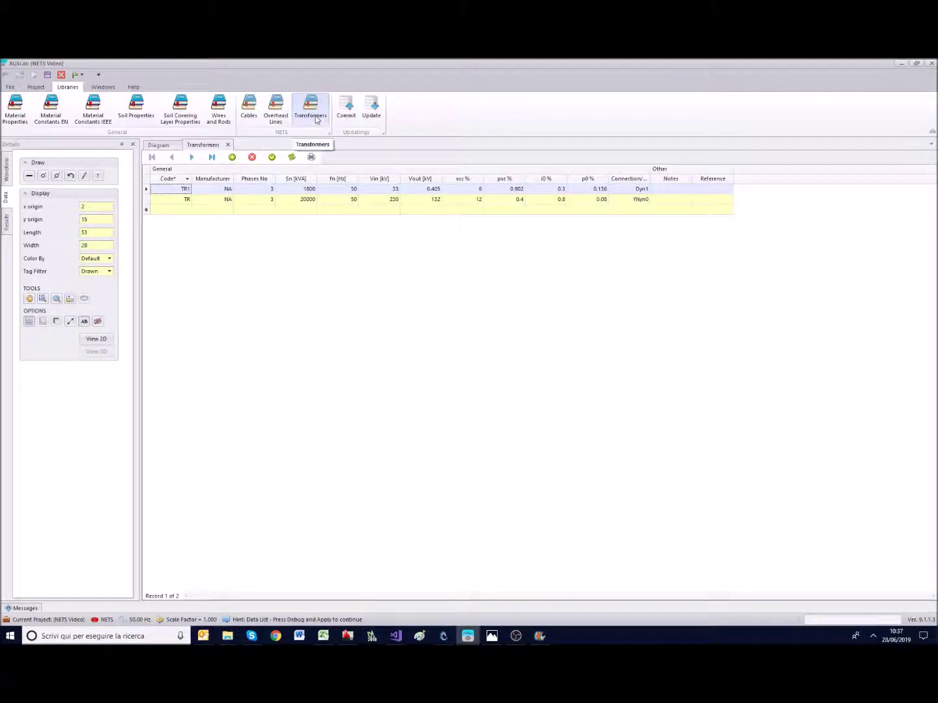
{"action": "left_click", "coordinate": [156, 203]}
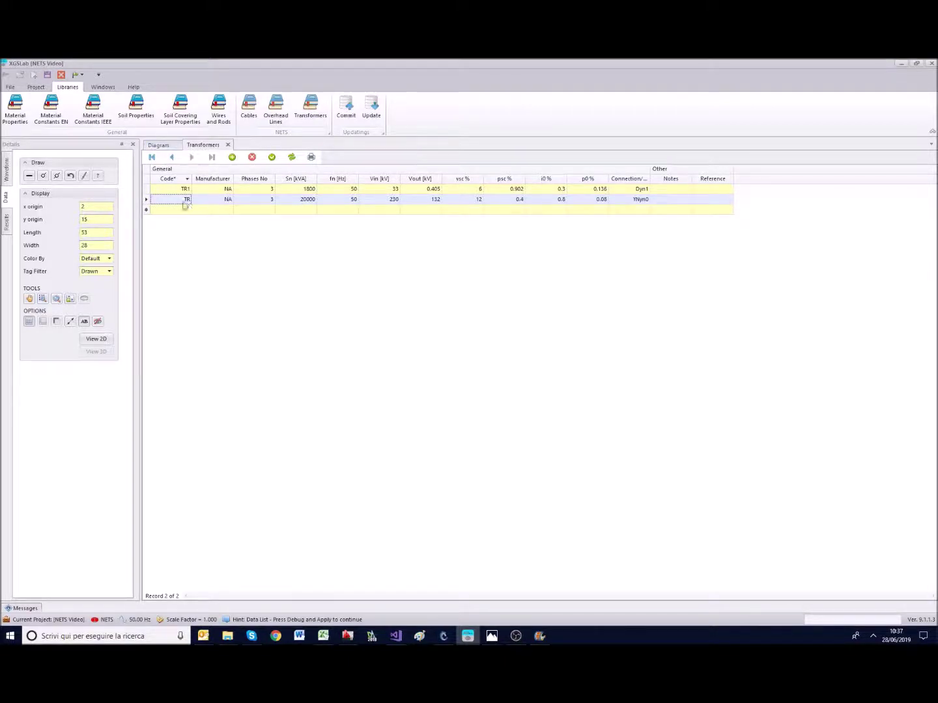
{"action": "left_click", "coordinate": [163, 147]}
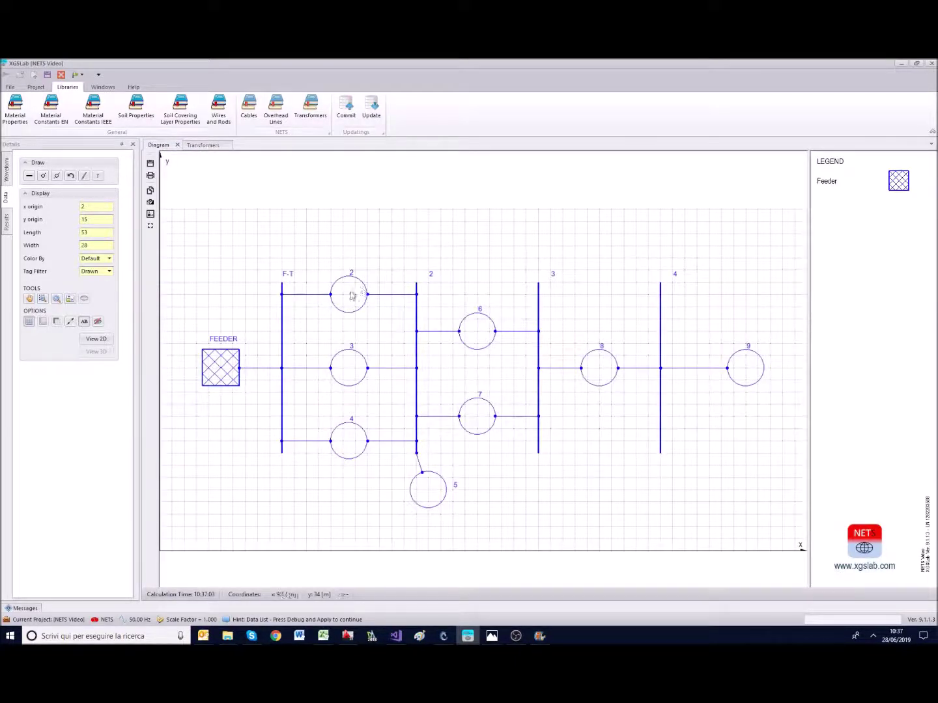
Step: Configure cell 2 as a Transformer named TRANSF1 with 4 ports
{"action": "double_click", "coordinate": [350, 297]}
{"action": "left_click", "coordinate": [449, 245]}
{"action": "left_click", "coordinate": [437, 244]}
{"action": "left_click", "coordinate": [447, 265]}
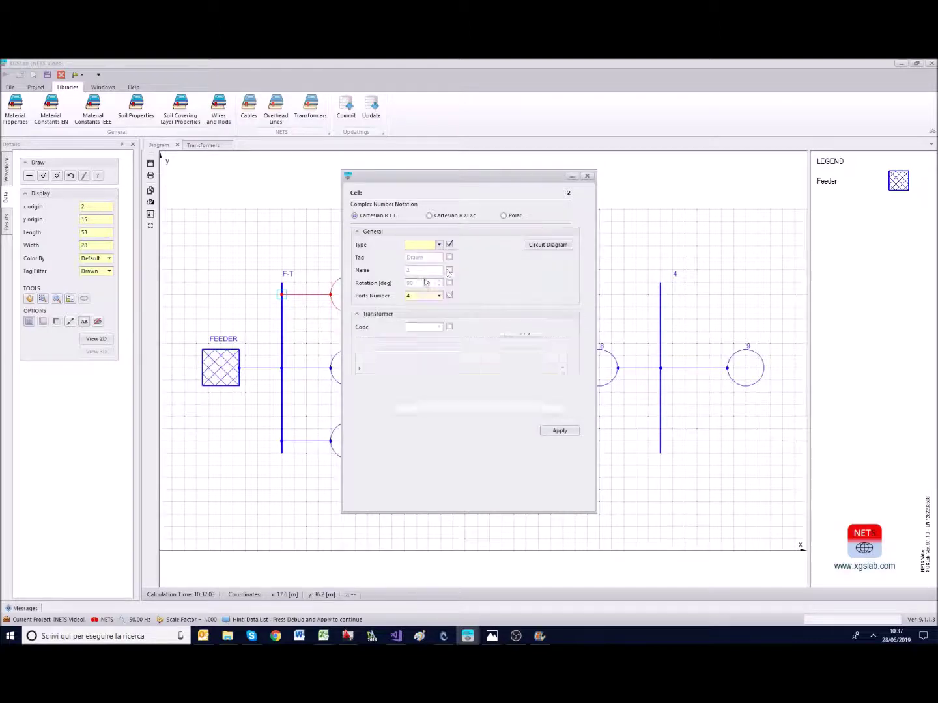
{"action": "left_click", "coordinate": [448, 271]}
{"action": "left_click", "coordinate": [414, 272]}
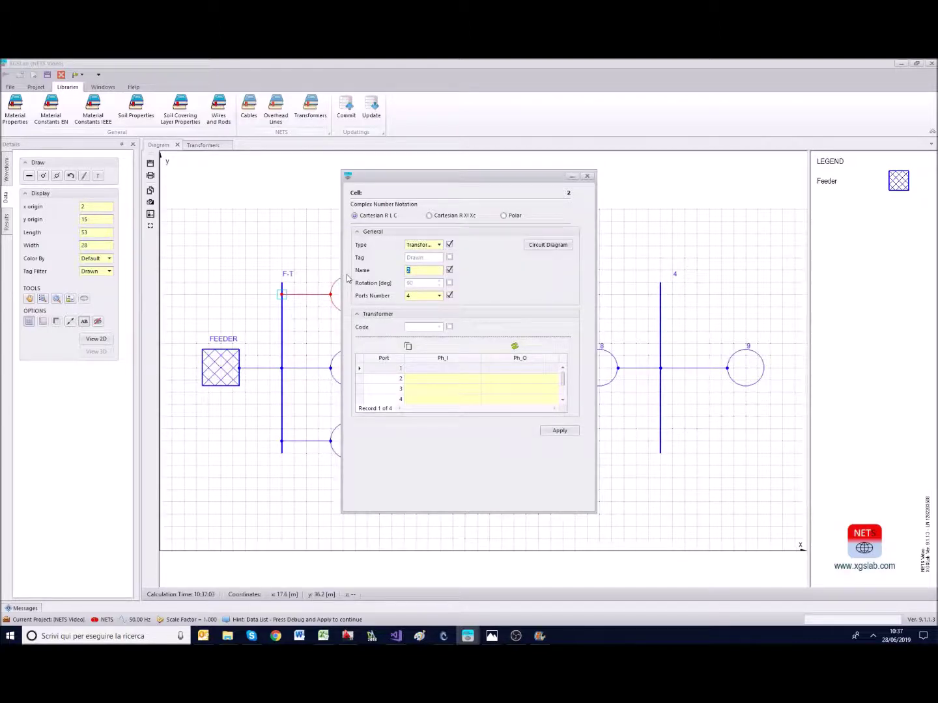
{"action": "type", "text": "TRANSF1"}
{"action": "left_click", "coordinate": [441, 296]}
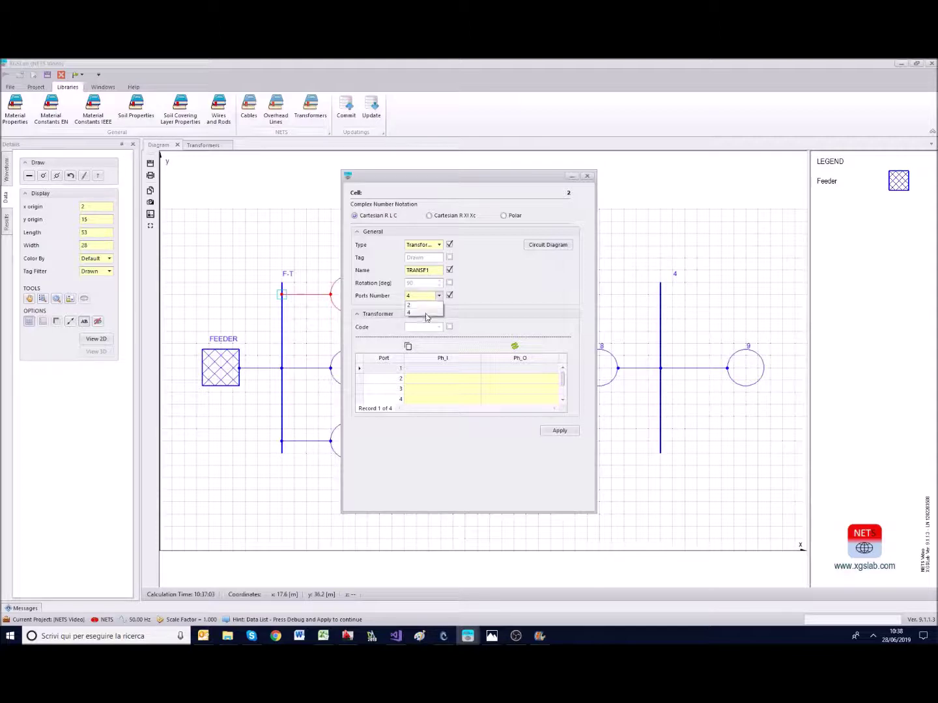
{"action": "left_click", "coordinate": [427, 316]}
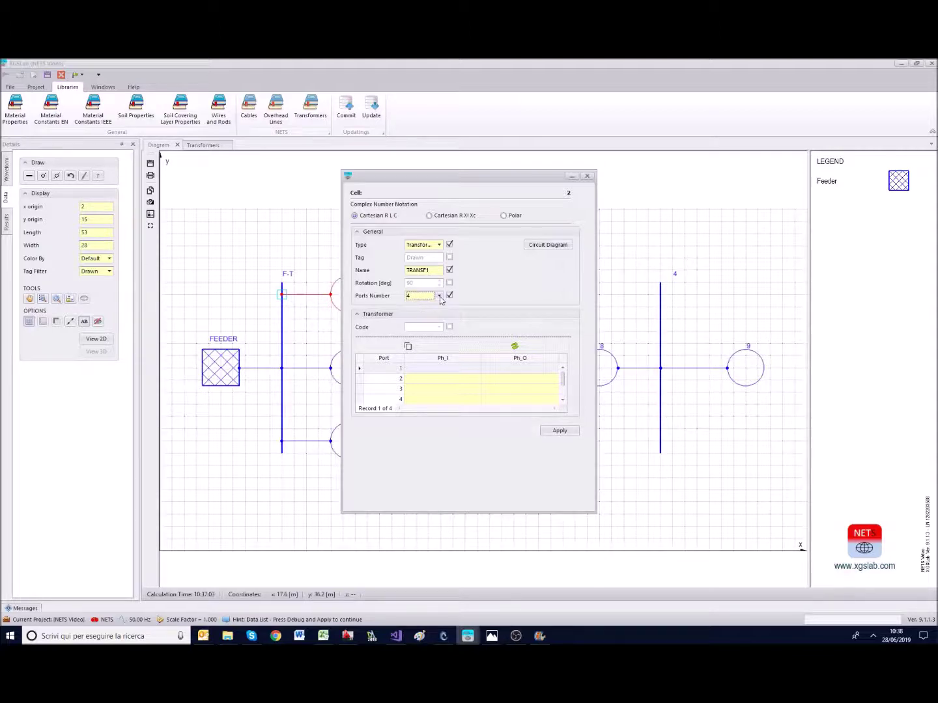
Step: Assign library code TR to TRANSF1 with phases A to D on both sides, apply, and centre its label above the symbol
{"action": "left_click", "coordinate": [449, 327]}
{"action": "left_click", "coordinate": [440, 328]}
{"action": "left_click", "coordinate": [424, 337]}
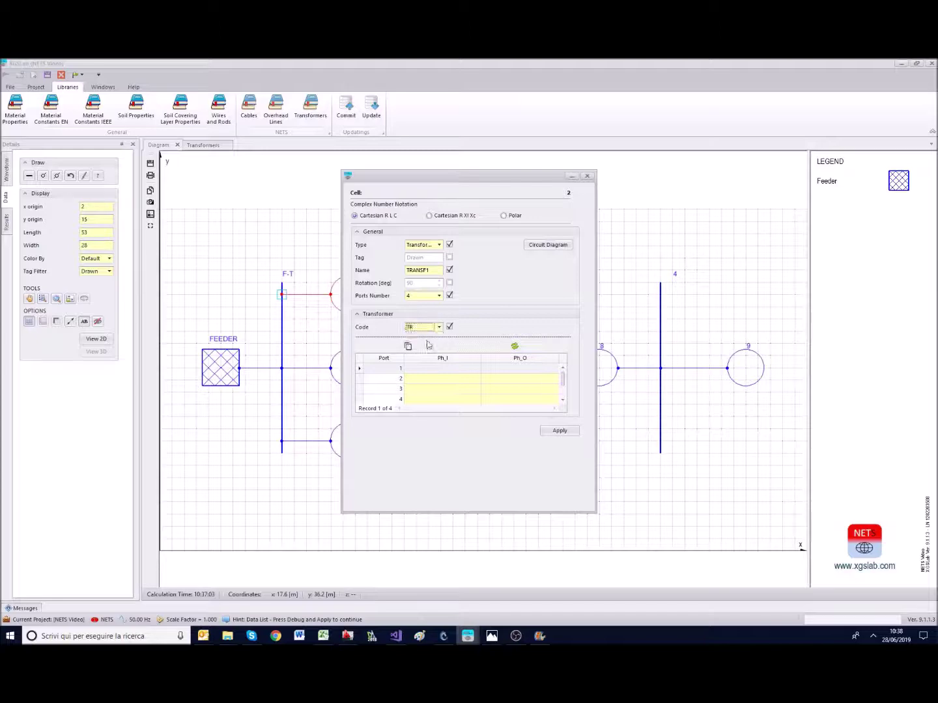
{"action": "left_click", "coordinate": [448, 369]}
{"action": "left_click", "coordinate": [438, 382]}
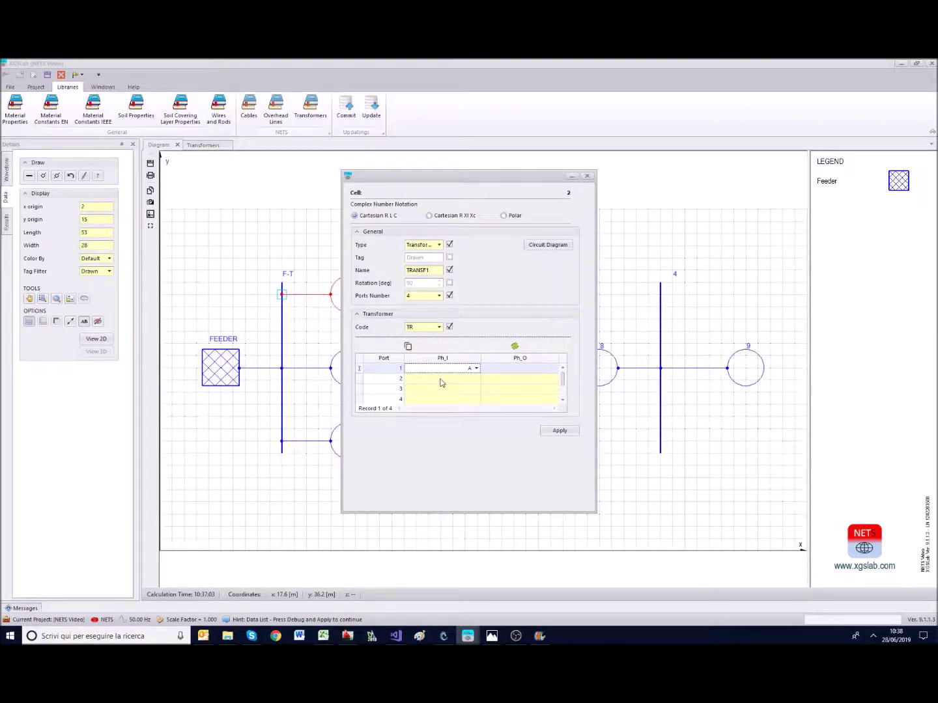
{"action": "left_click", "coordinate": [507, 370]}
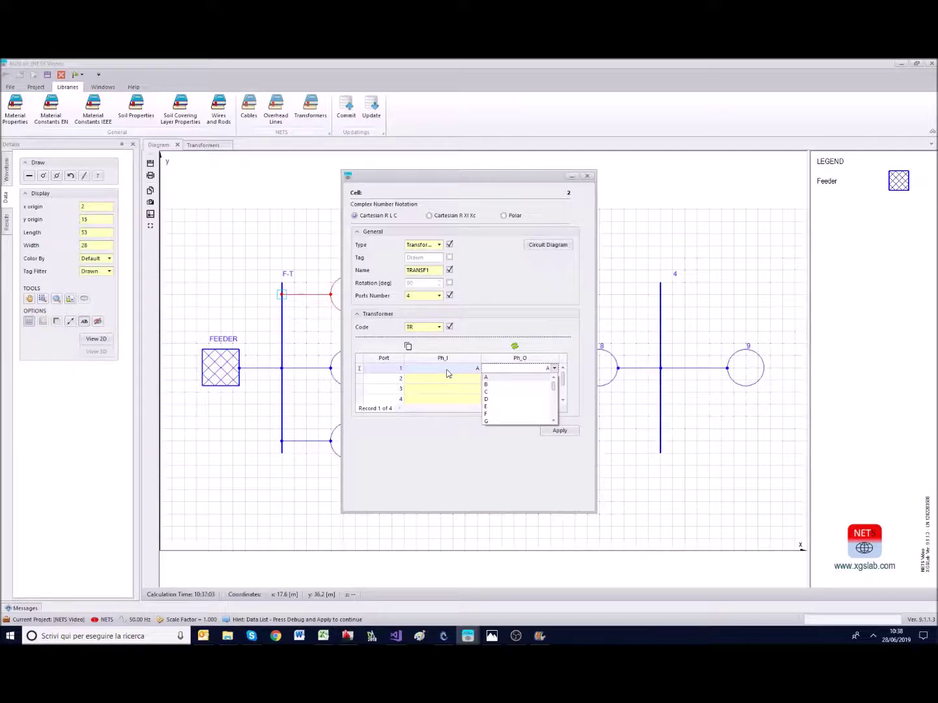
{"action": "left_click", "coordinate": [408, 345]}
{"action": "left_click", "coordinate": [559, 431]}
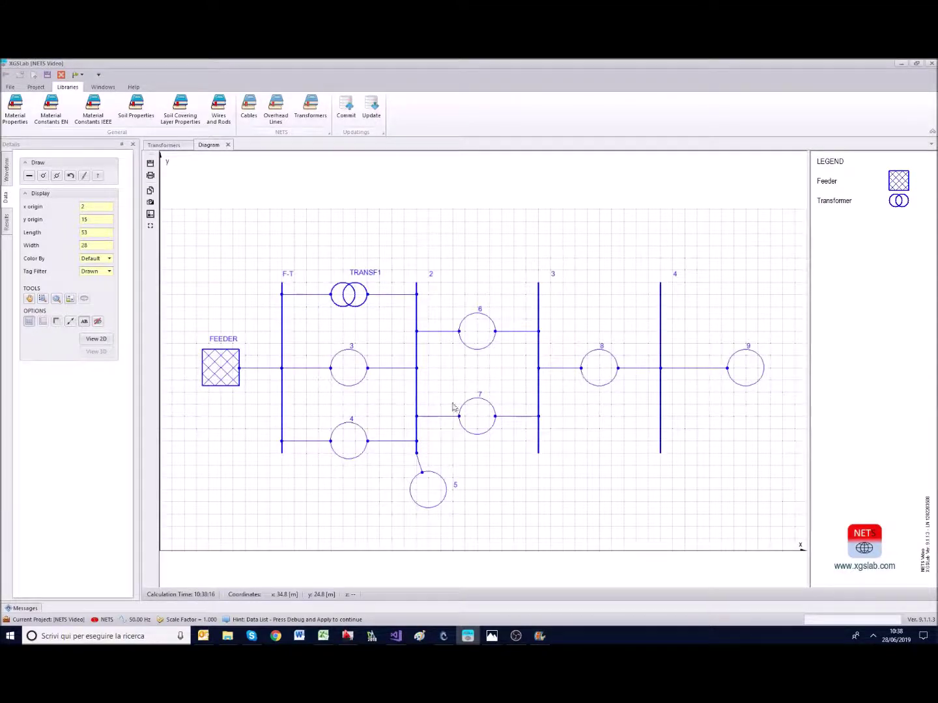
{"action": "left_click", "coordinate": [349, 293]}
{"action": "left_click_drag", "start_coordinate": [349, 273], "coordinate": [333, 273]}
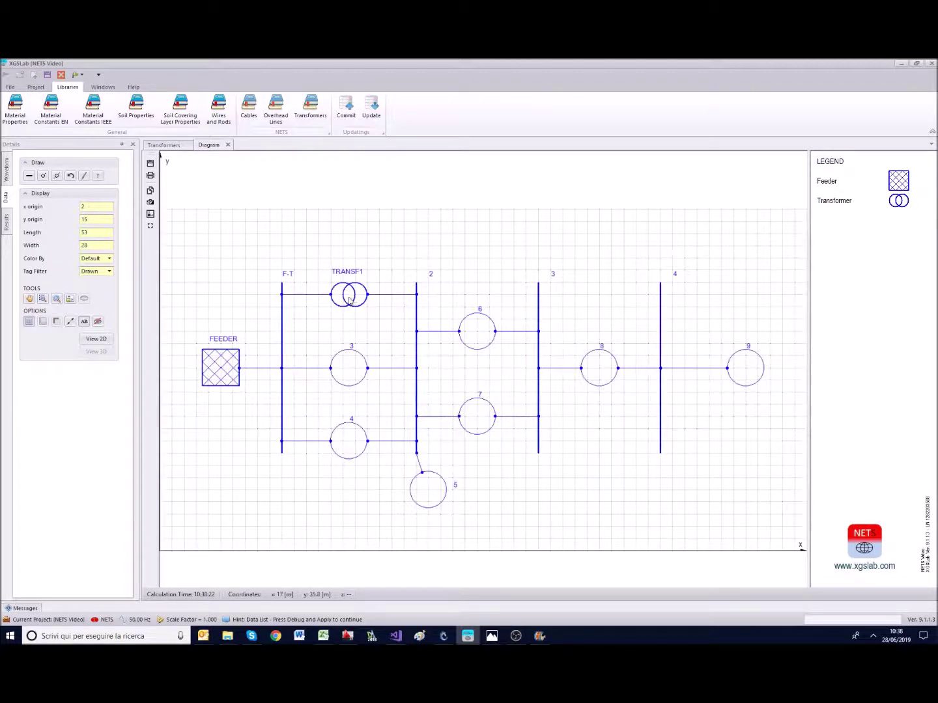
Step: Copy the properties of transformer TRANSF1 onto cell 3
{"action": "left_click", "coordinate": [86, 178]}
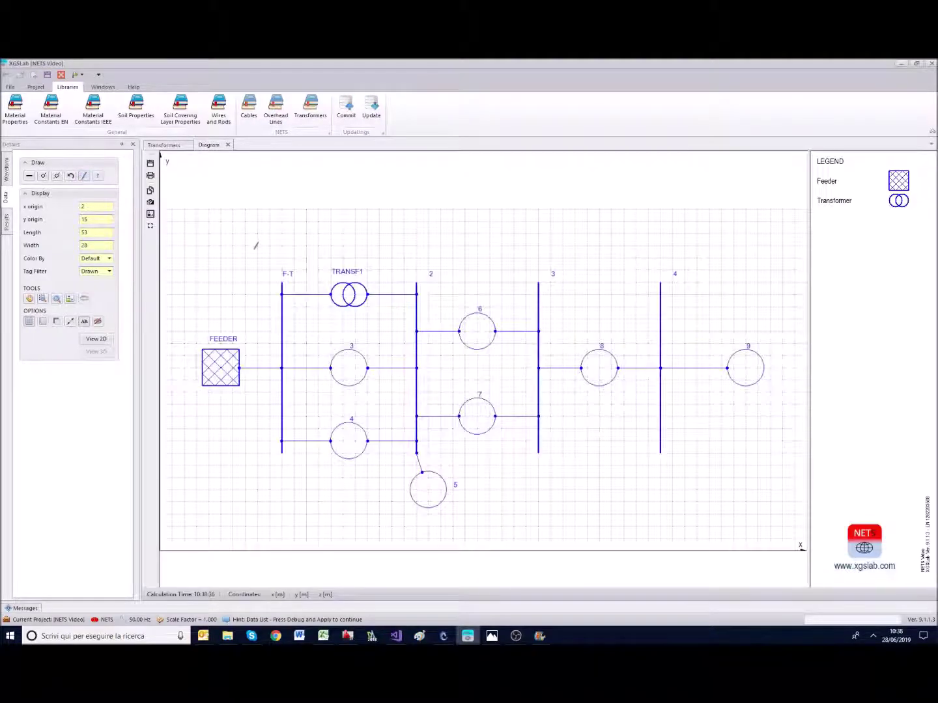
{"action": "left_click", "coordinate": [351, 295]}
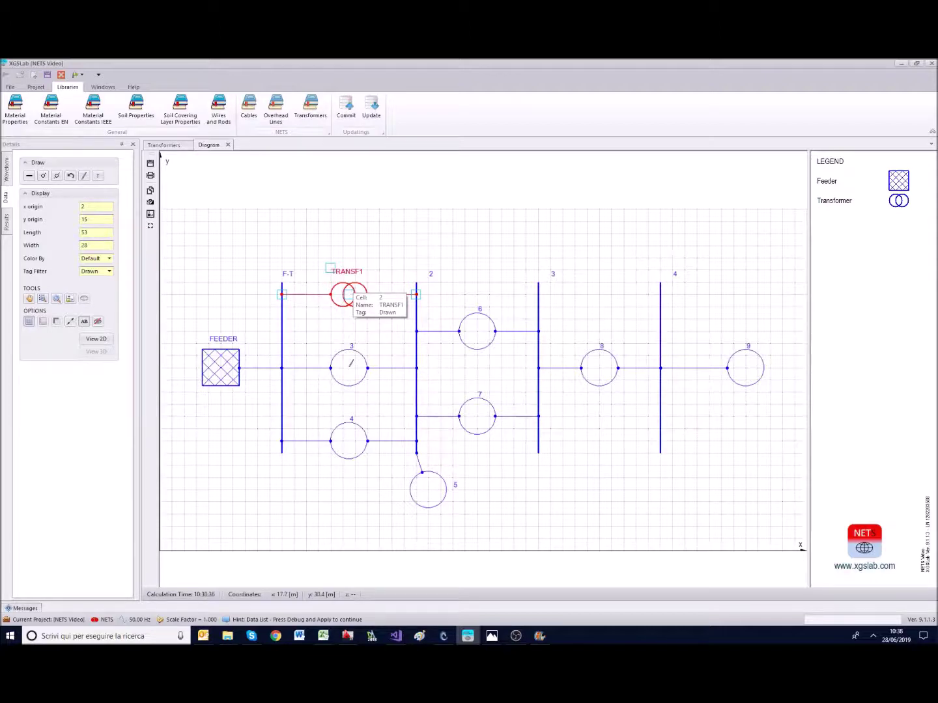
{"action": "left_click", "coordinate": [350, 363]}
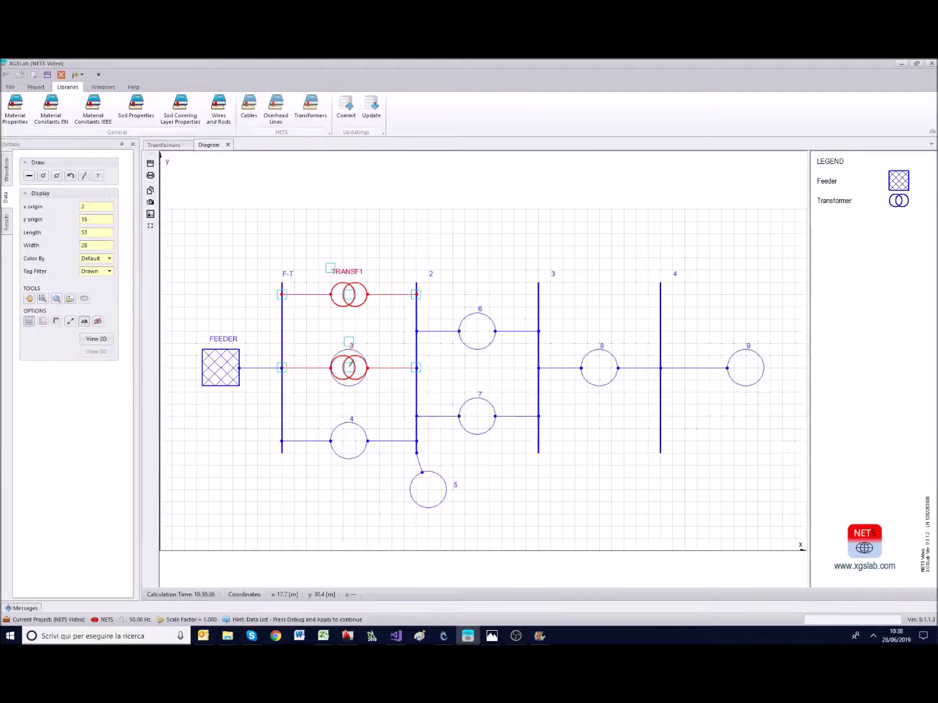
{"action": "left_click", "coordinate": [350, 367]}
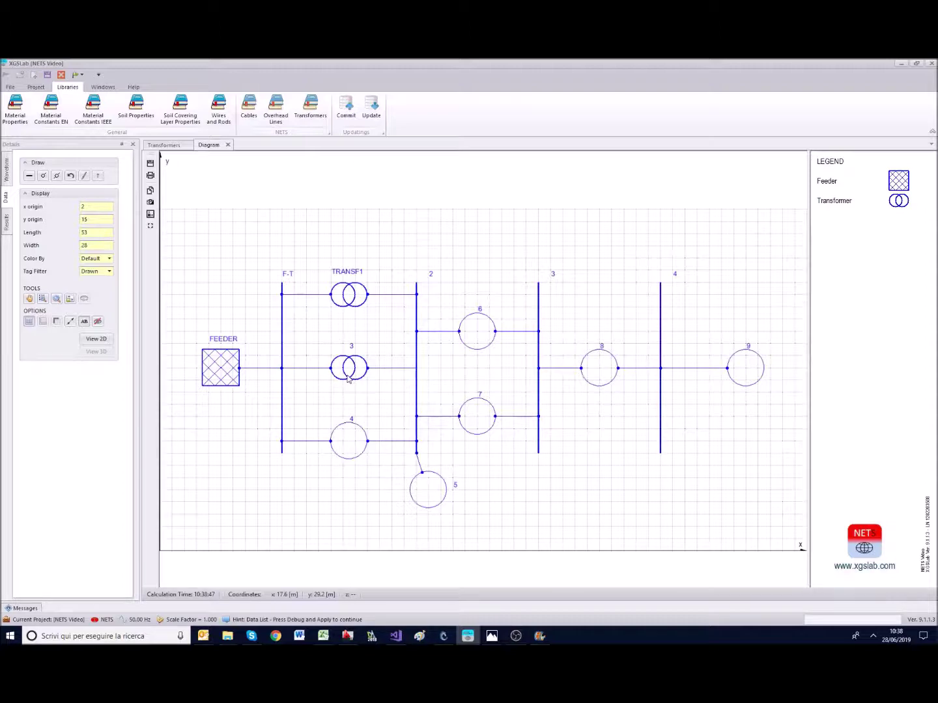
Step: Rename the second transformer as TRANSF2 and centre its label above the symbol
{"action": "double_click", "coordinate": [350, 368]}
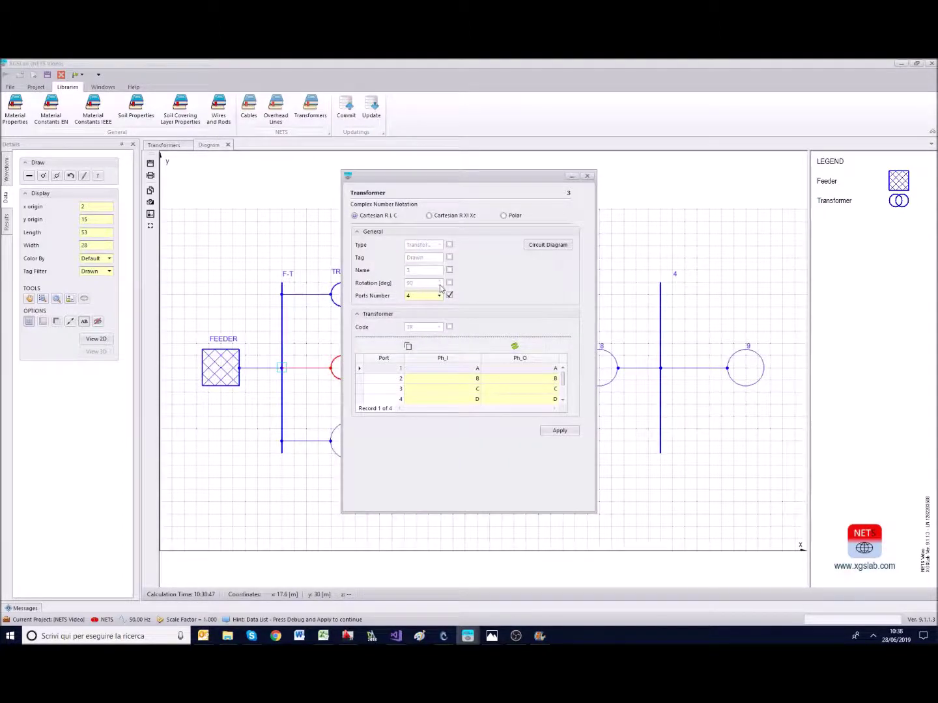
{"action": "left_click", "coordinate": [449, 271]}
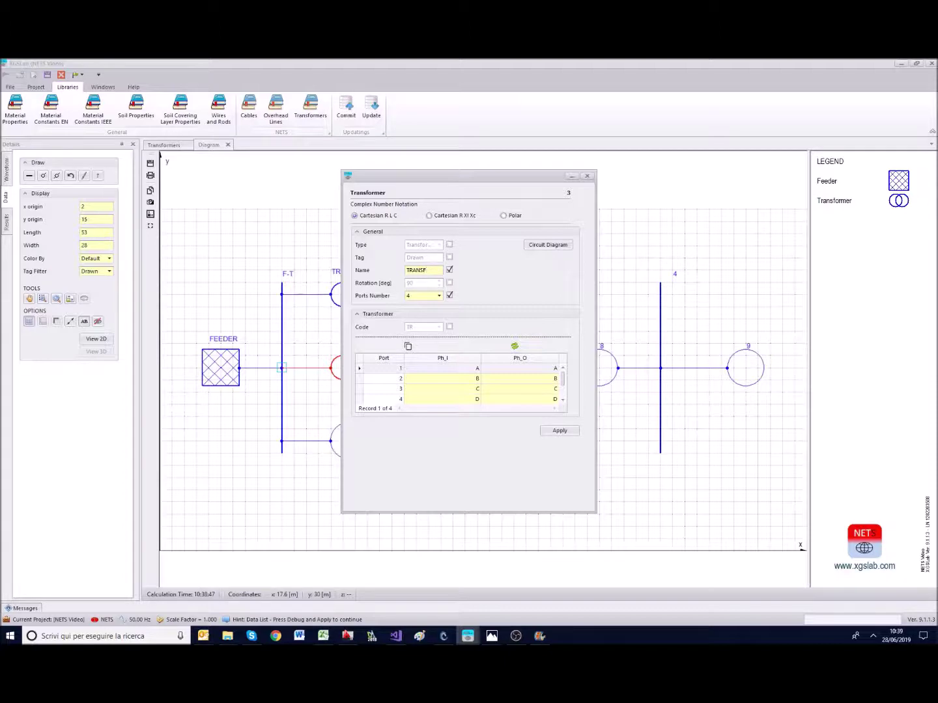
{"action": "left_click", "coordinate": [560, 431]}
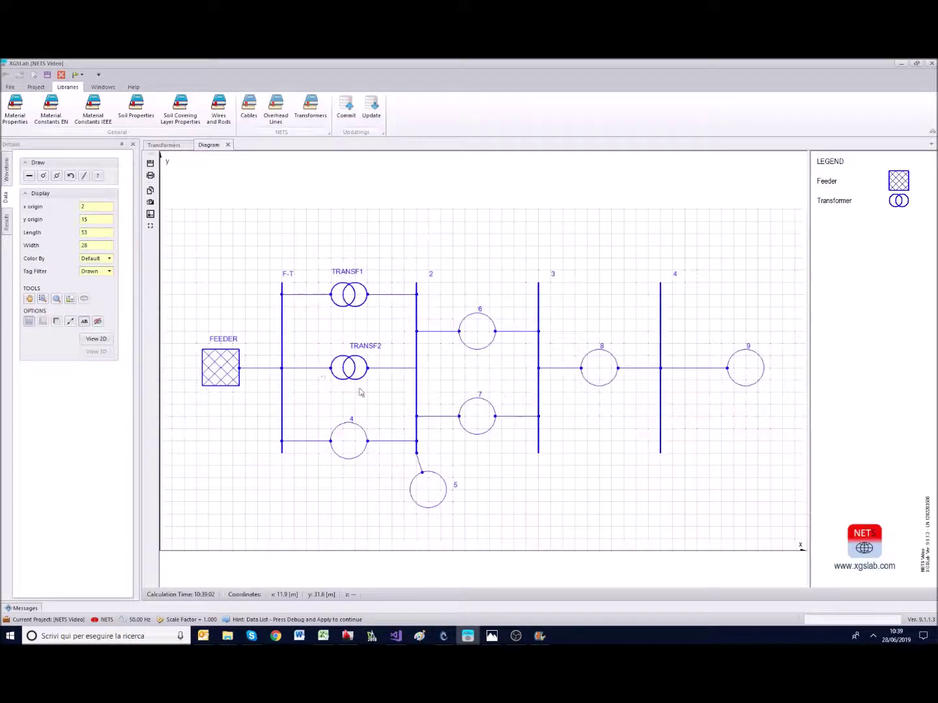
{"action": "left_click_drag", "start_coordinate": [354, 348], "coordinate": [332, 349]}
Step: Rename bus 2 as T-OHL and centre its label above the bus
{"action": "double_click", "coordinate": [417, 322]}
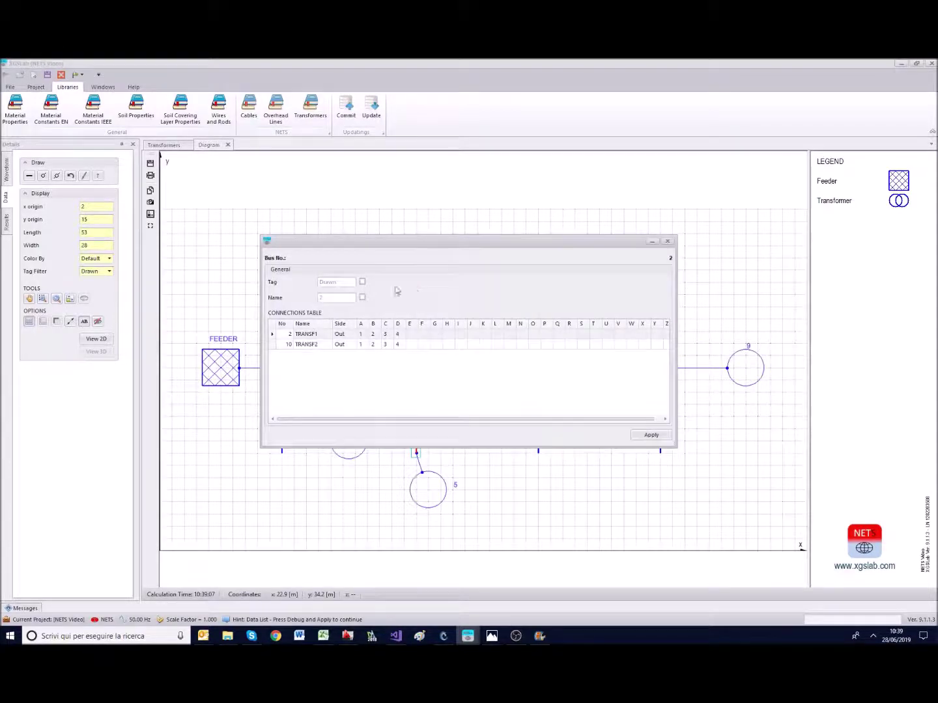
{"action": "left_click", "coordinate": [361, 297]}
{"action": "double_click", "coordinate": [332, 299]}
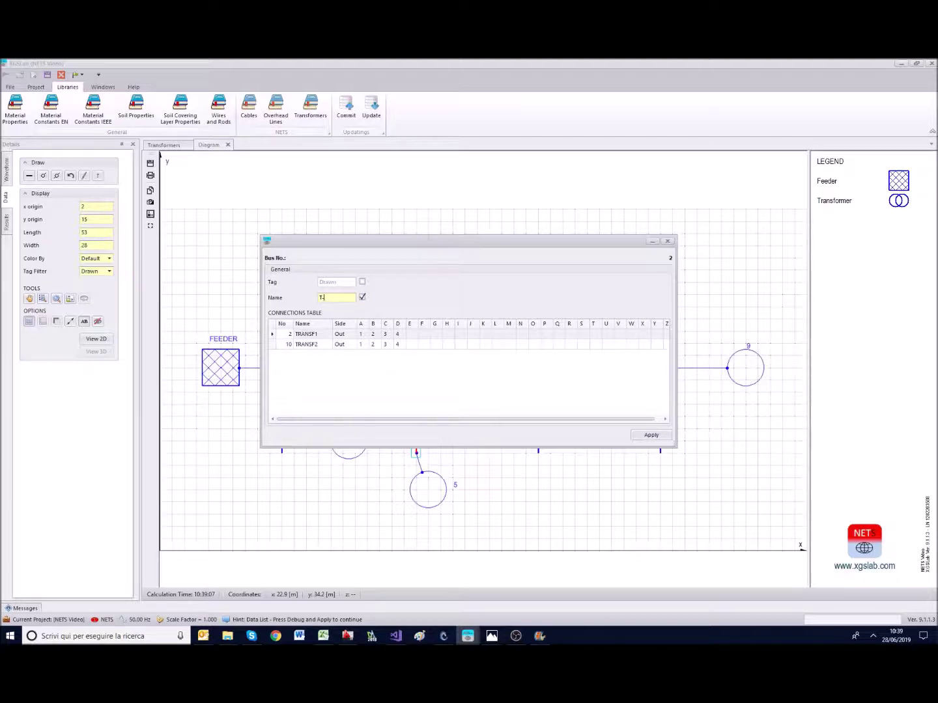
{"action": "left_click", "coordinate": [652, 435]}
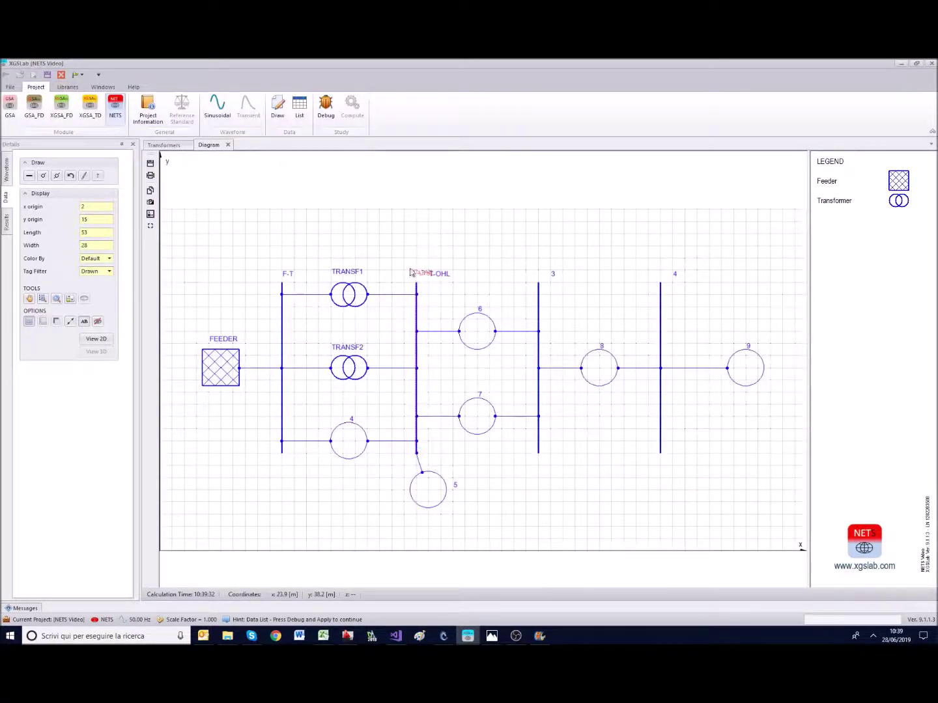
{"action": "left_click_drag", "start_coordinate": [416, 274], "coordinate": [415, 274]}
Step: Configure cell 4 as a Longitudinal Impedance with 1 port
{"action": "double_click", "coordinate": [345, 440]}
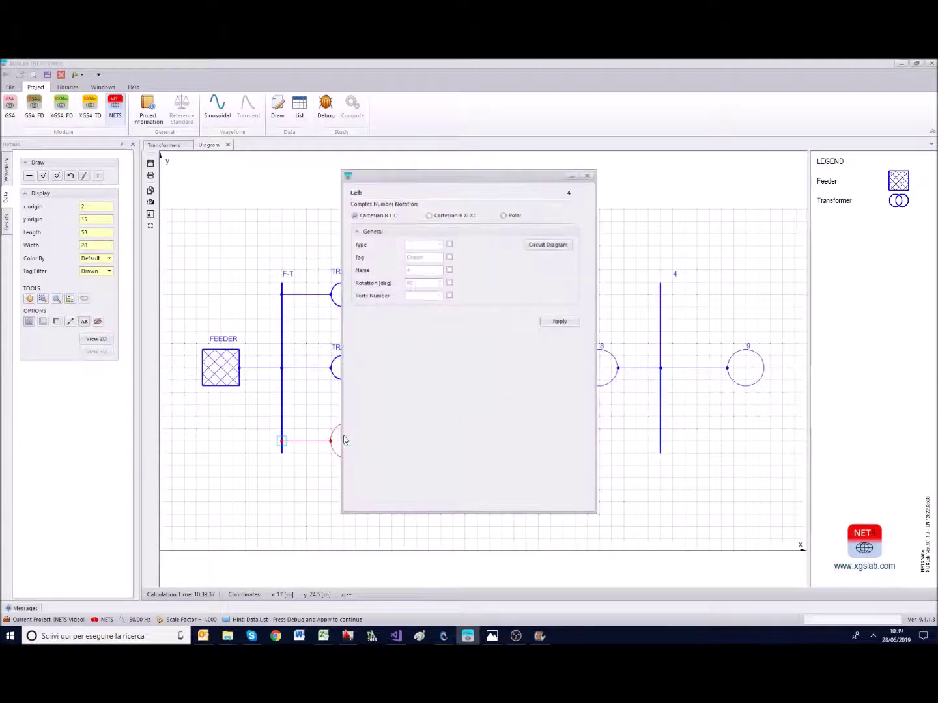
{"action": "left_click", "coordinate": [440, 246]}
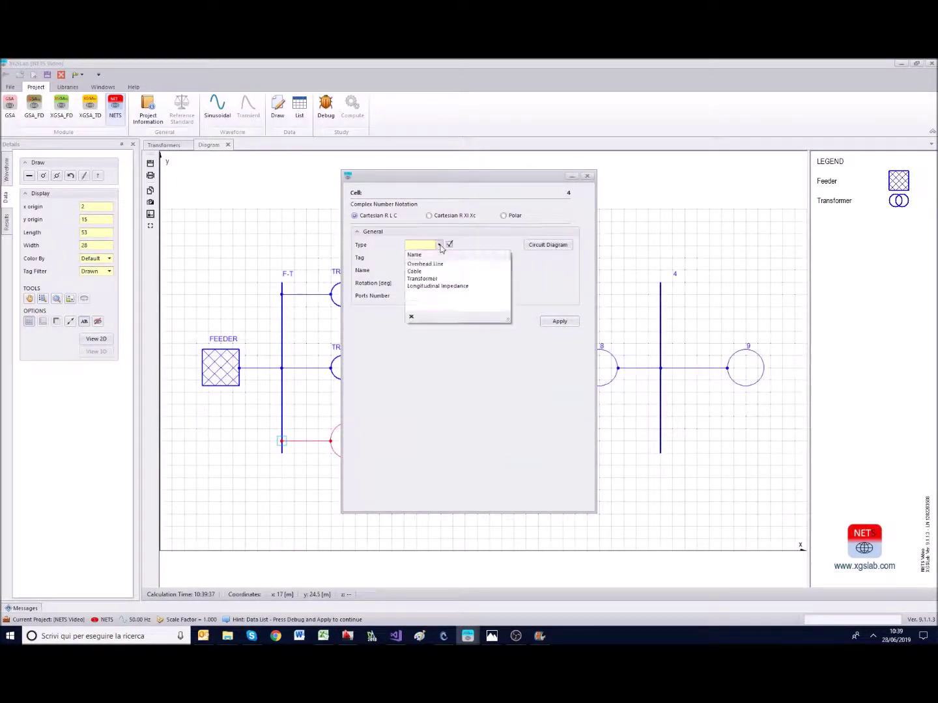
{"action": "left_click", "coordinate": [440, 287]}
{"action": "left_click", "coordinate": [450, 295]}
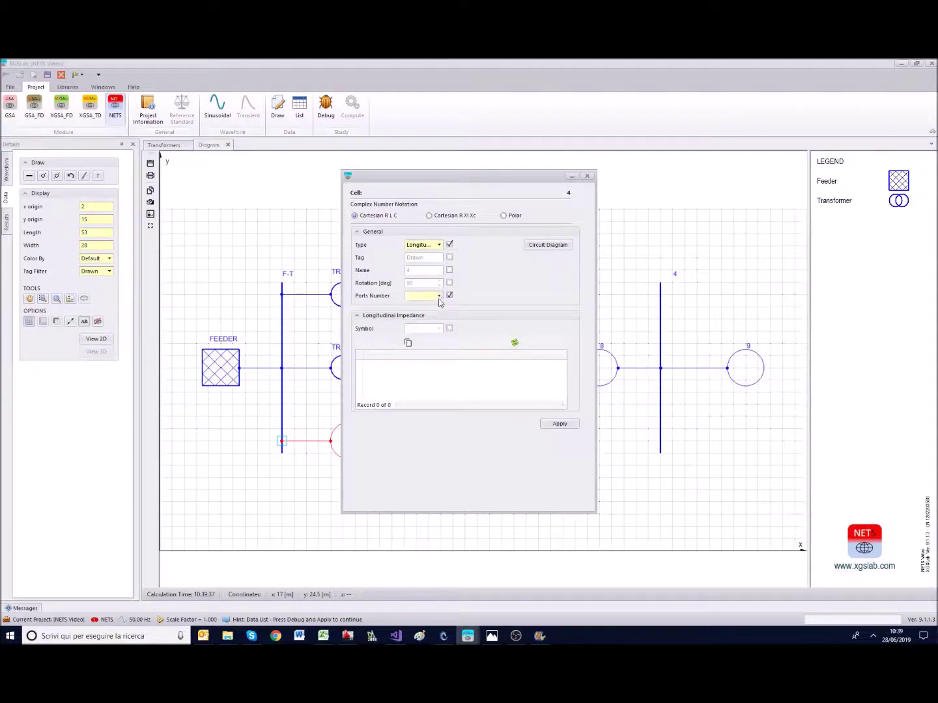
{"action": "left_click", "coordinate": [439, 295]}
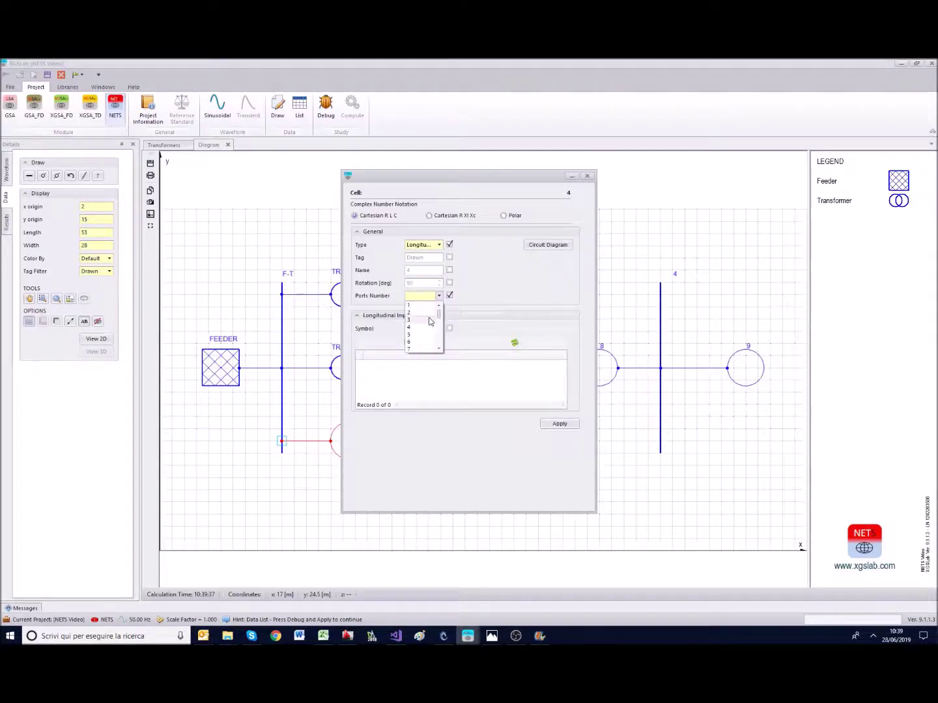
{"action": "left_click", "coordinate": [417, 305]}
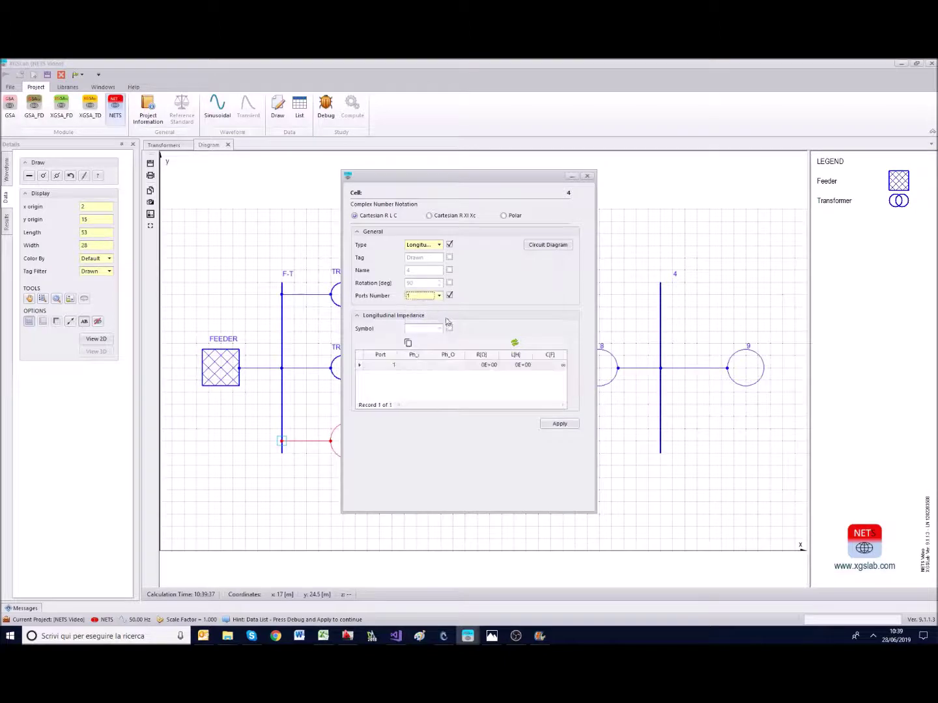
Step: Give cell 4 the Longitudinal Impedance symbol, connect its port from phase D to phase D, enter its resistance, and apply
{"action": "left_click", "coordinate": [450, 328]}
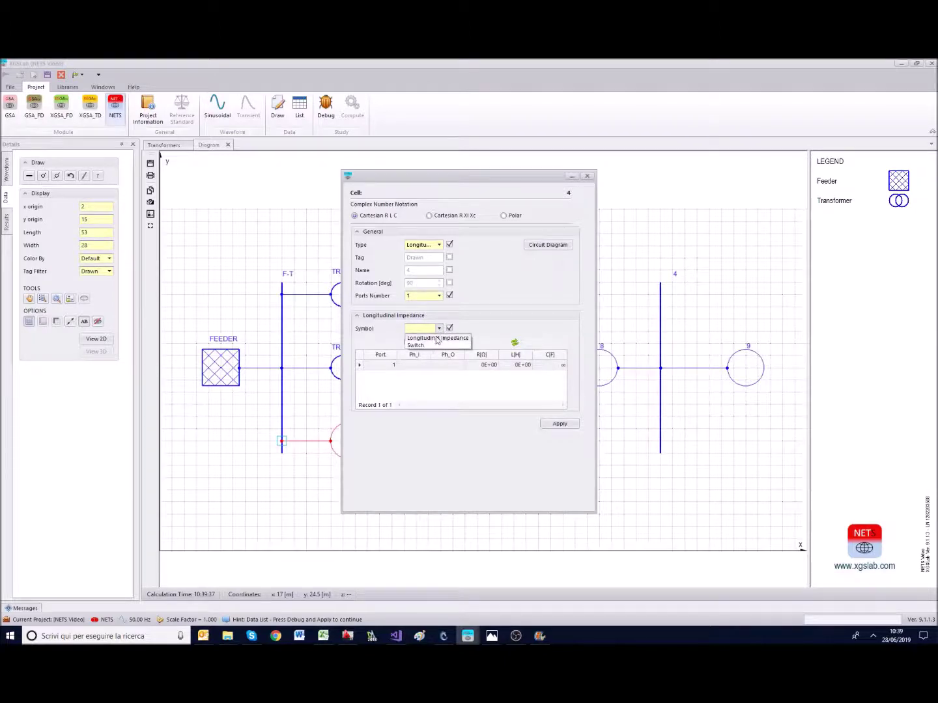
{"action": "left_click", "coordinate": [426, 366]}
{"action": "left_click", "coordinate": [425, 366]}
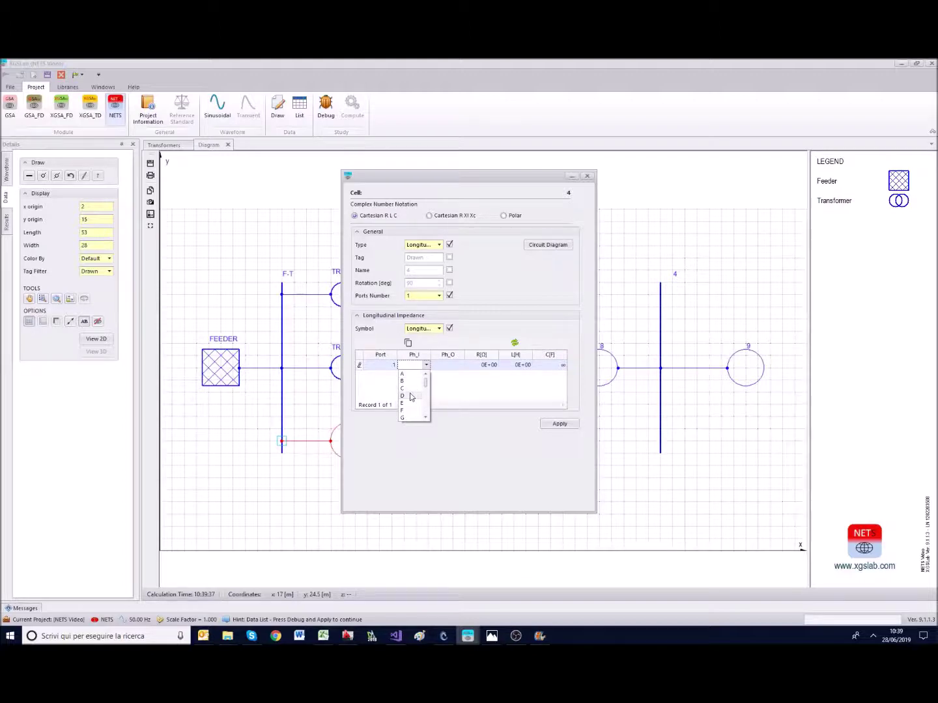
{"action": "left_click", "coordinate": [410, 397]}
{"action": "left_click", "coordinate": [450, 366]}
{"action": "left_click", "coordinate": [459, 366]}
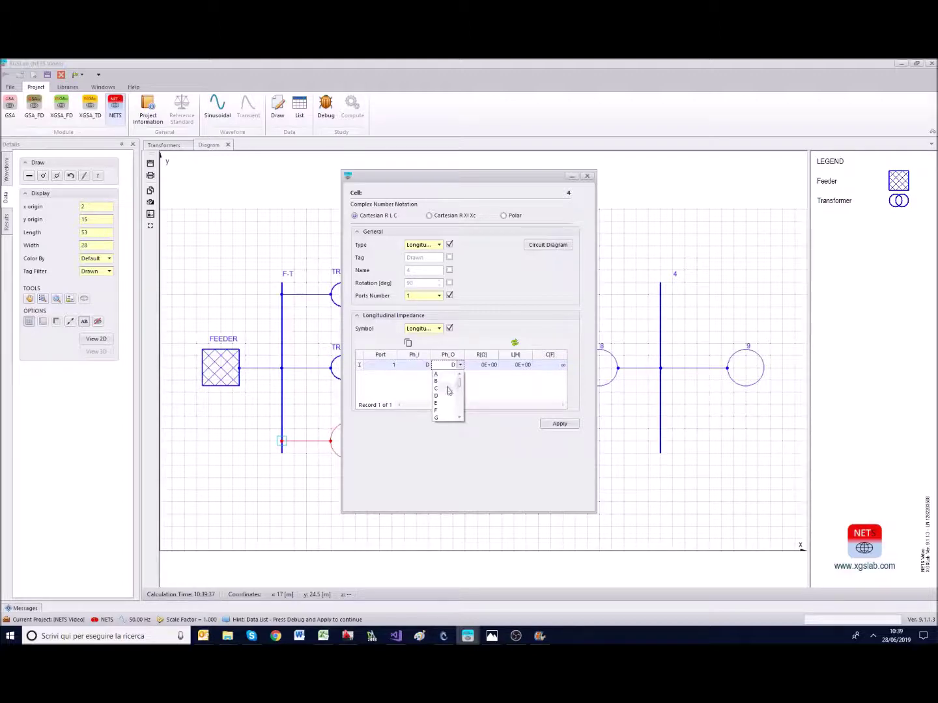
{"action": "left_click", "coordinate": [447, 396]}
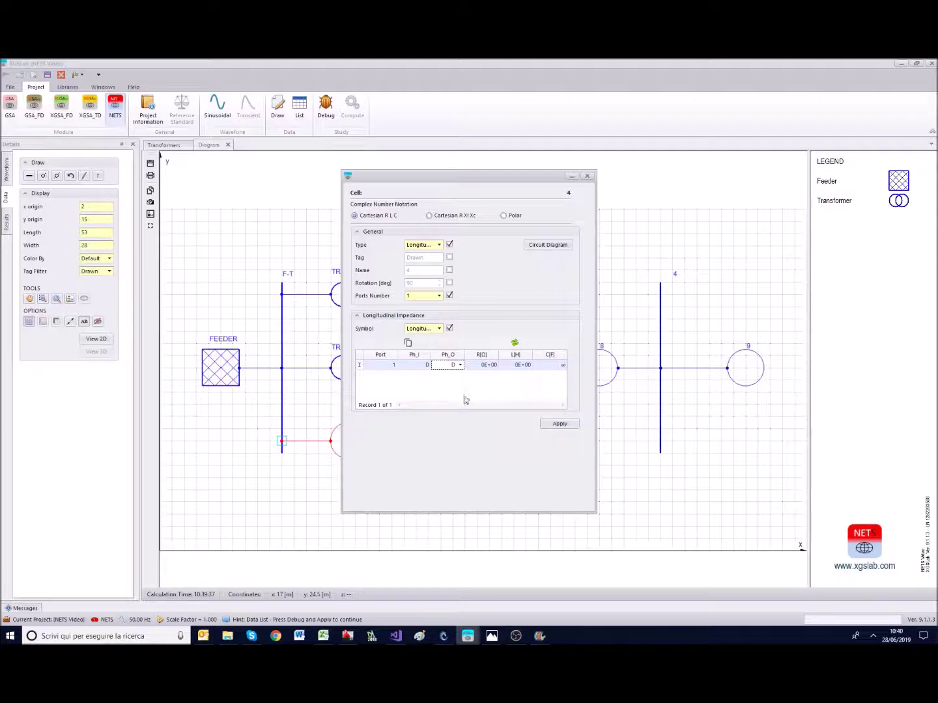
{"action": "left_click", "coordinate": [482, 366]}
{"action": "double_click", "coordinate": [482, 366]}
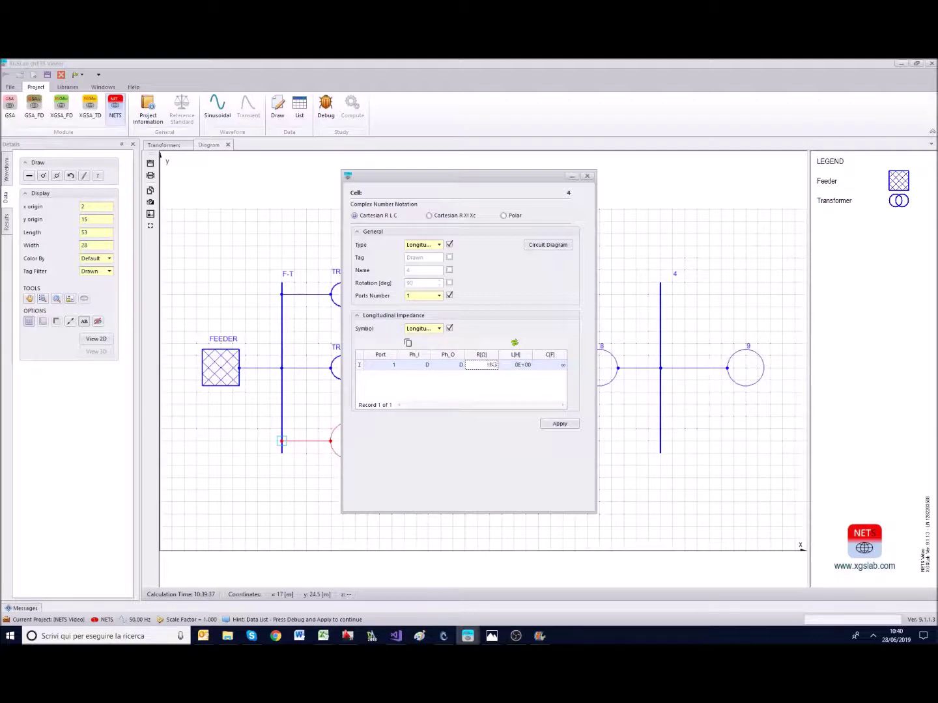
{"action": "left_click", "coordinate": [566, 425]}
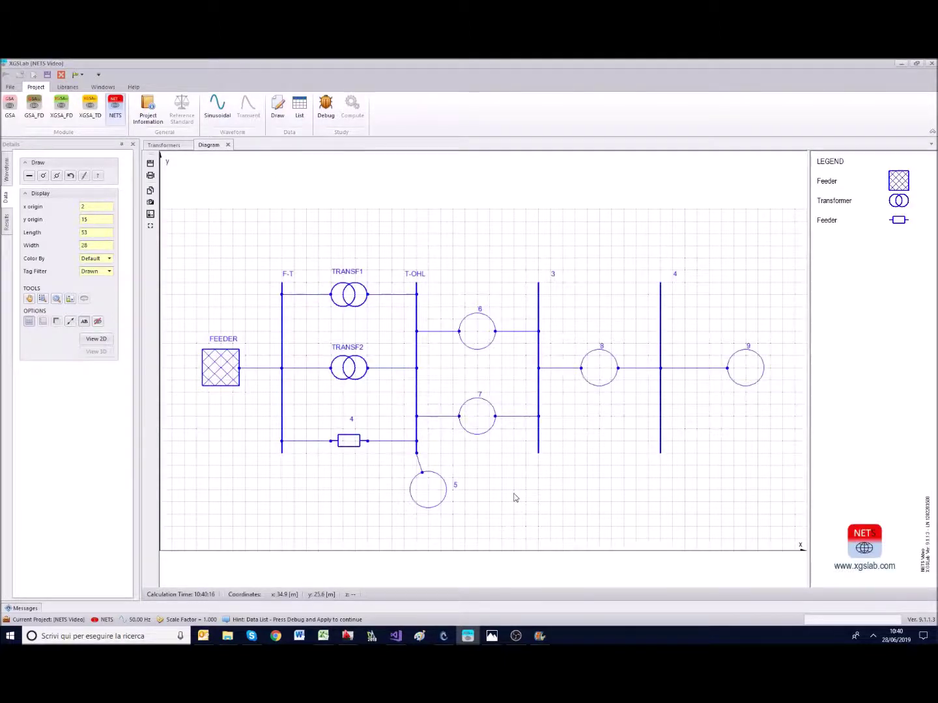
Step: Configure cell 5 as a Transverse Impedance named SUB GRND with 1 port
{"action": "left_click", "coordinate": [437, 499]}
{"action": "double_click", "coordinate": [435, 496]}
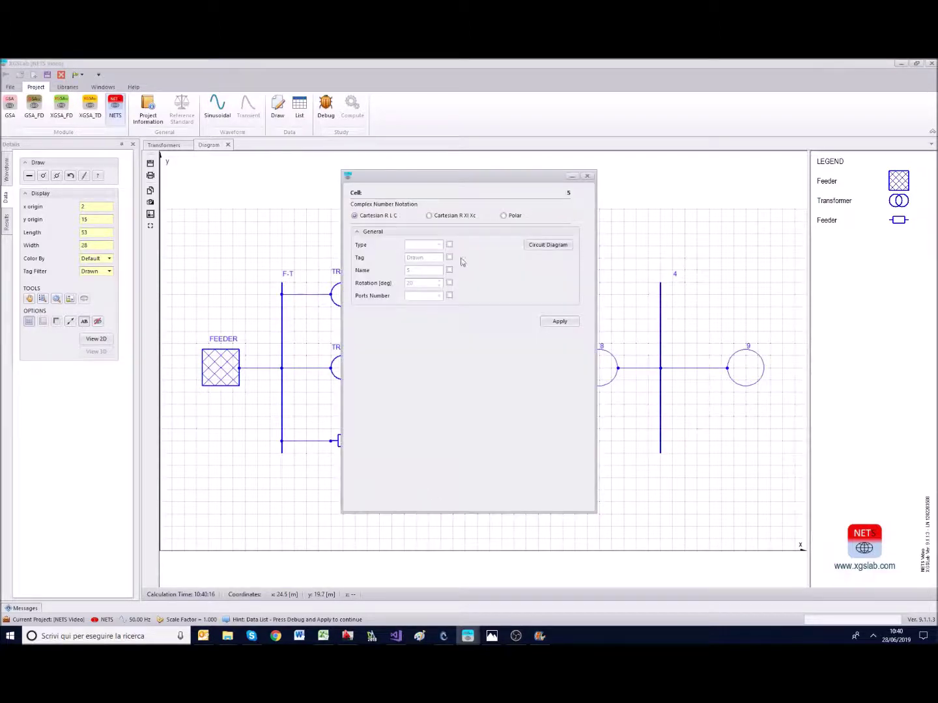
{"action": "left_click", "coordinate": [440, 248]}
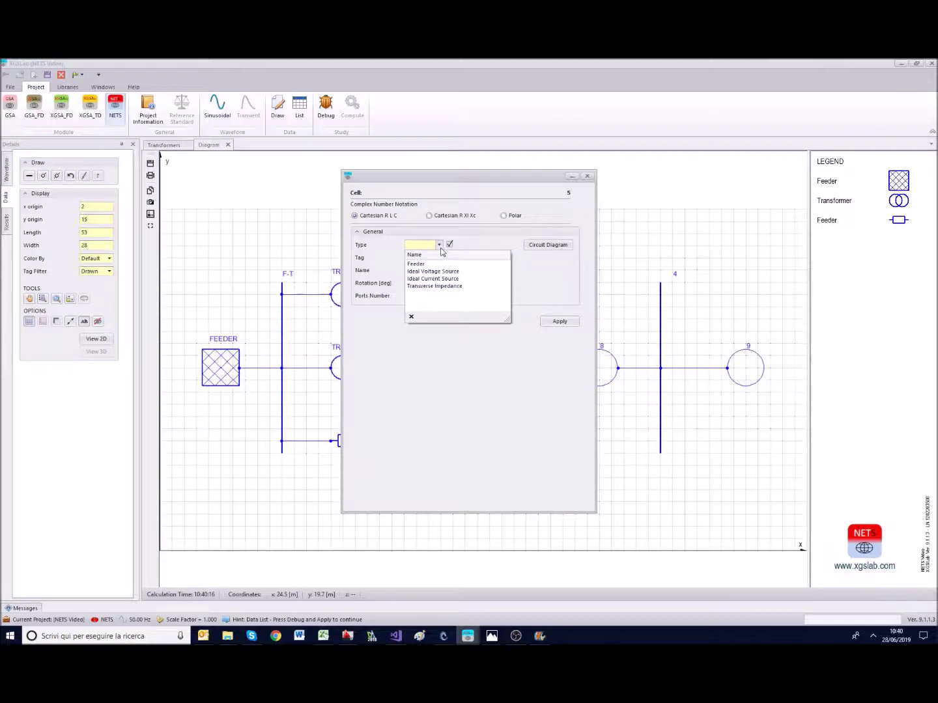
{"action": "left_click", "coordinate": [438, 285]}
{"action": "left_click", "coordinate": [450, 295]}
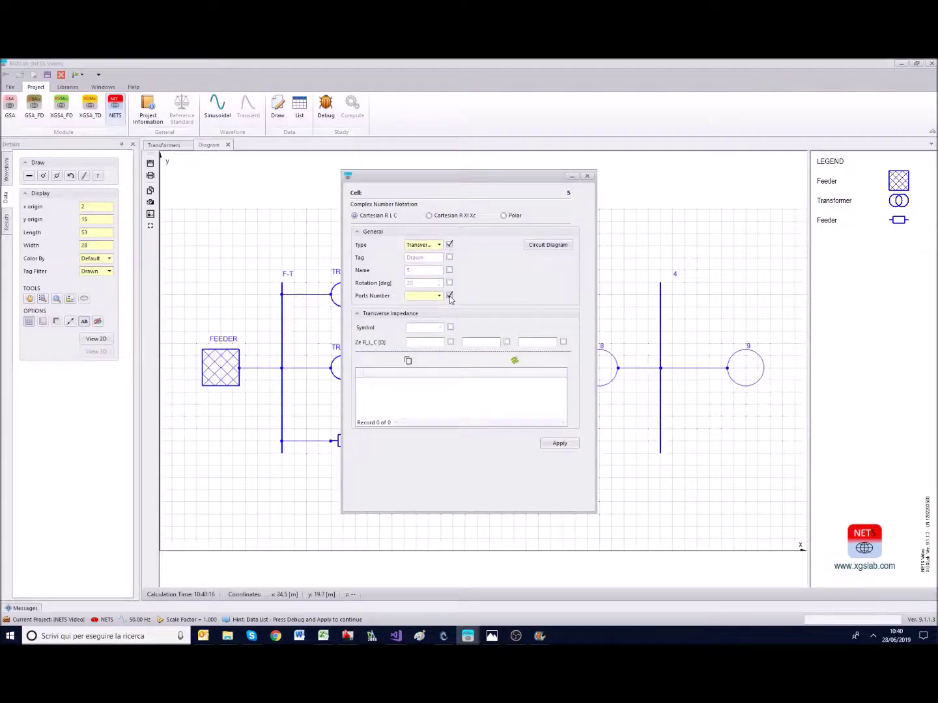
{"action": "left_click", "coordinate": [439, 295]}
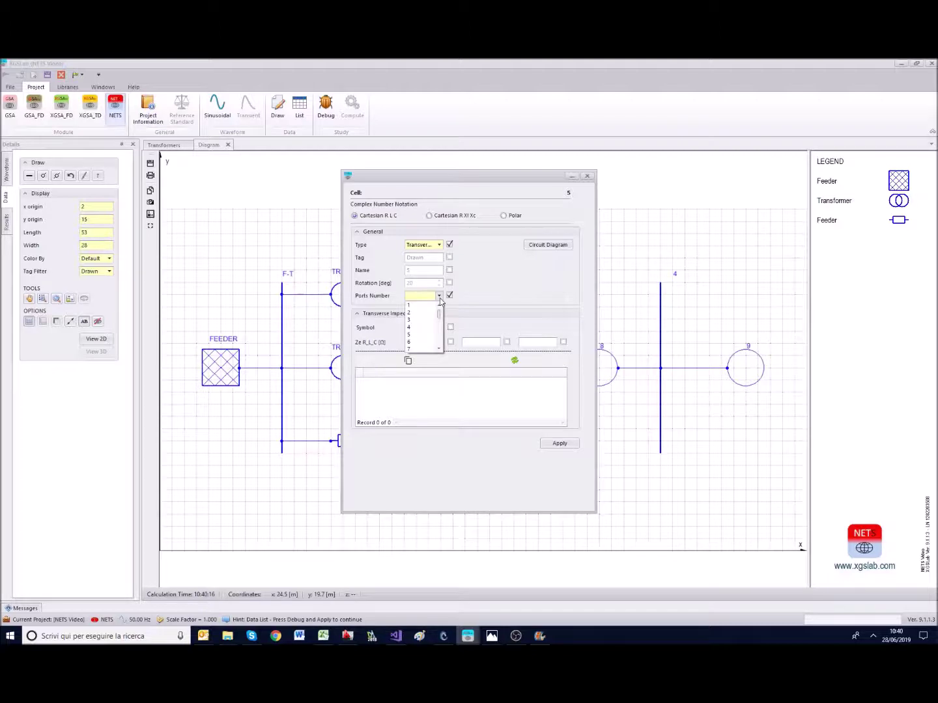
{"action": "left_click", "coordinate": [410, 305]}
{"action": "left_click", "coordinate": [450, 270]}
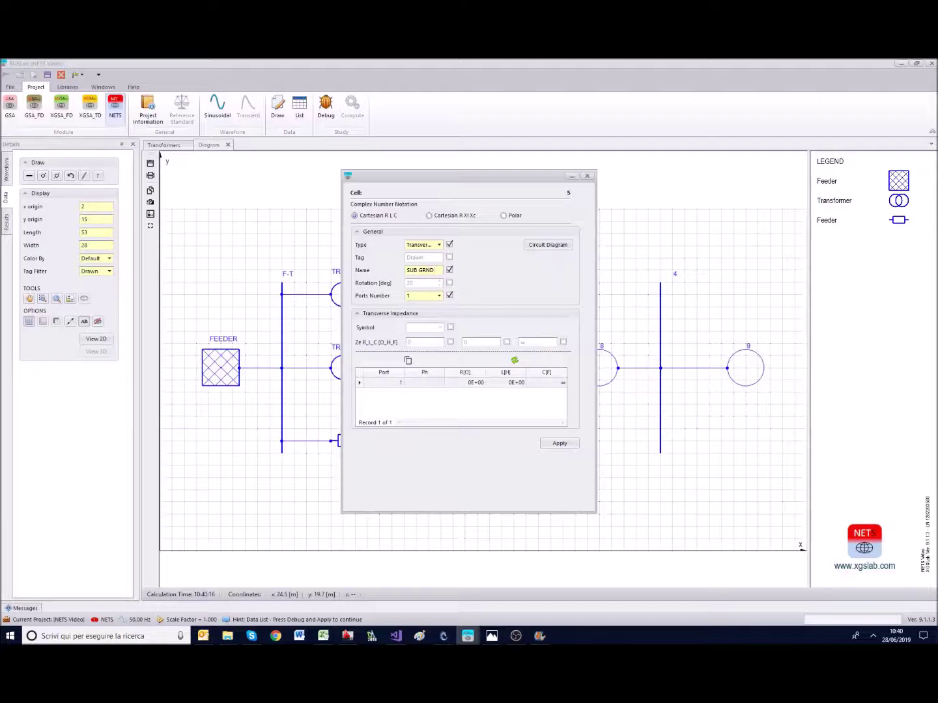
Step: Give SUB GRND the Transverse Impedance symbol, set its port to phase D with a resistance of 1 ohm, and apply
{"action": "left_click", "coordinate": [449, 328]}
{"action": "left_click", "coordinate": [441, 329]}
{"action": "left_click", "coordinate": [438, 338]}
{"action": "left_click", "coordinate": [450, 343]}
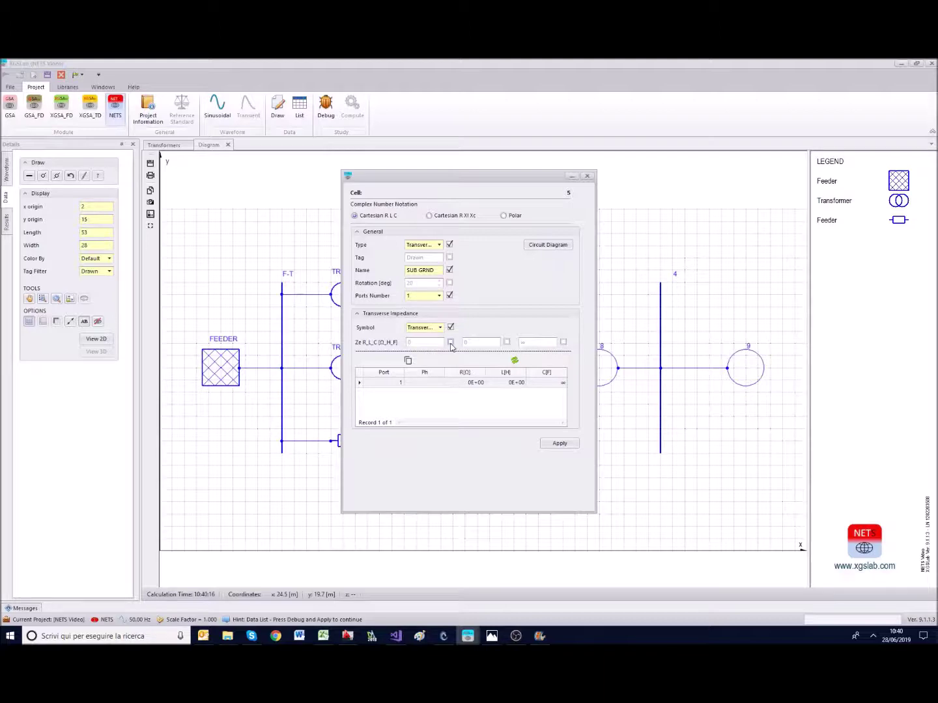
{"action": "left_click", "coordinate": [435, 384]}
{"action": "left_click", "coordinate": [421, 418]}
{"action": "left_click", "coordinate": [465, 384]}
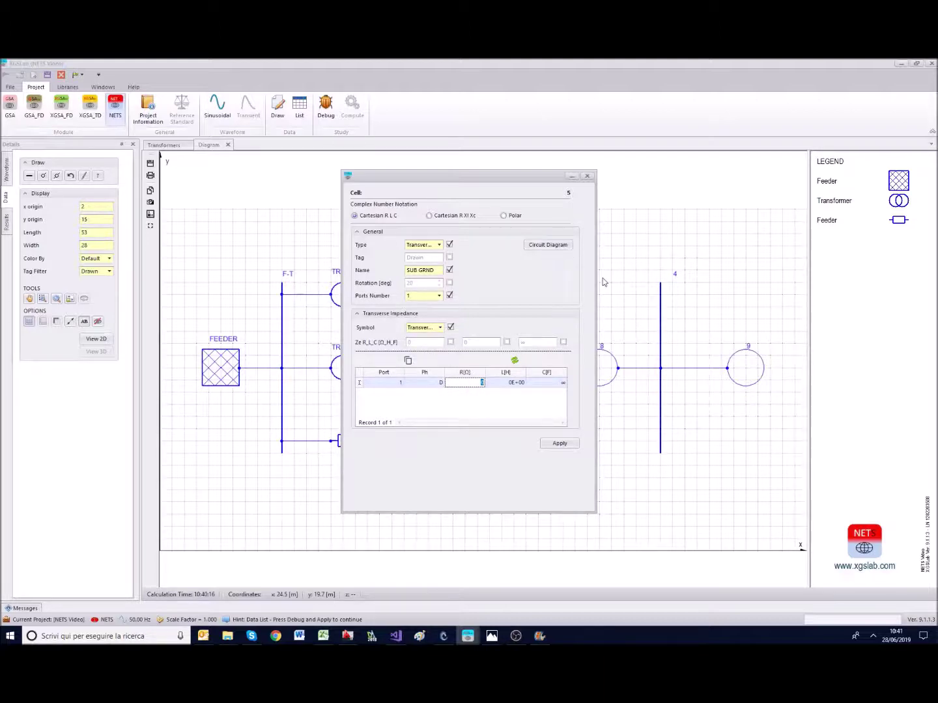
{"action": "type", "text": "1"}
{"action": "key", "text": "Return"}
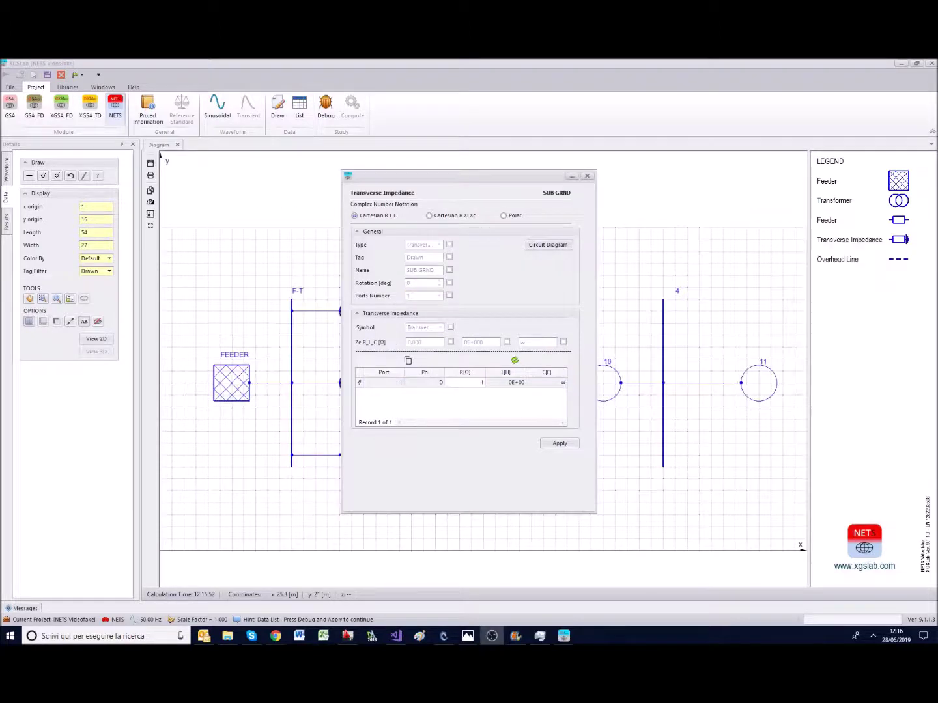
{"action": "left_click", "coordinate": [561, 444]}
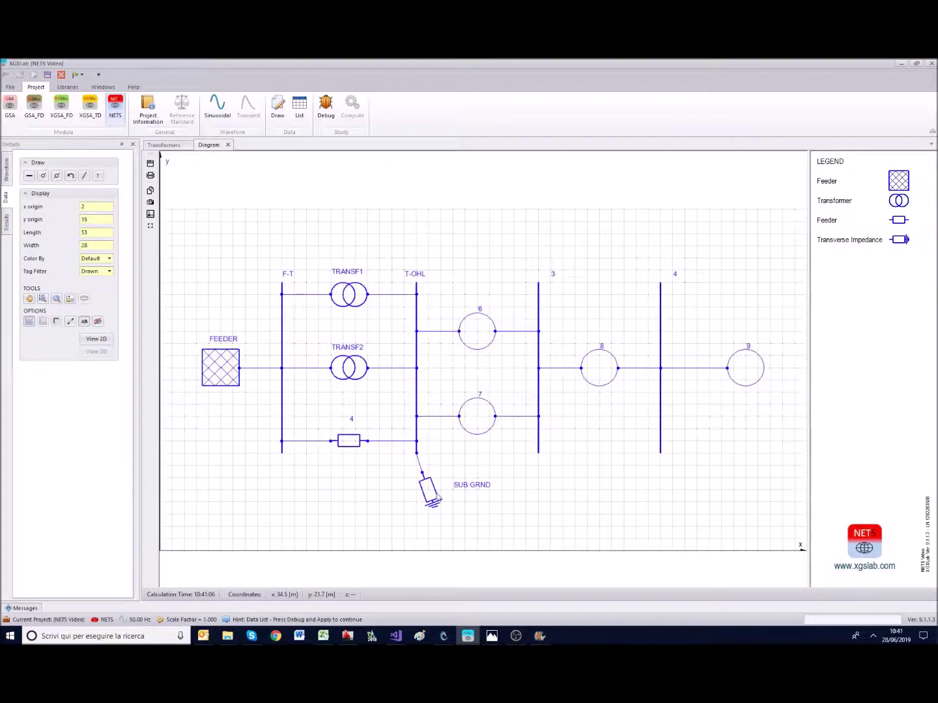
Step: Set SUB GRND's rotation to 0 degrees, apply, and reposition its symbol and label just below the T-OHL bus
{"action": "left_click", "coordinate": [431, 495]}
{"action": "double_click", "coordinate": [430, 495]}
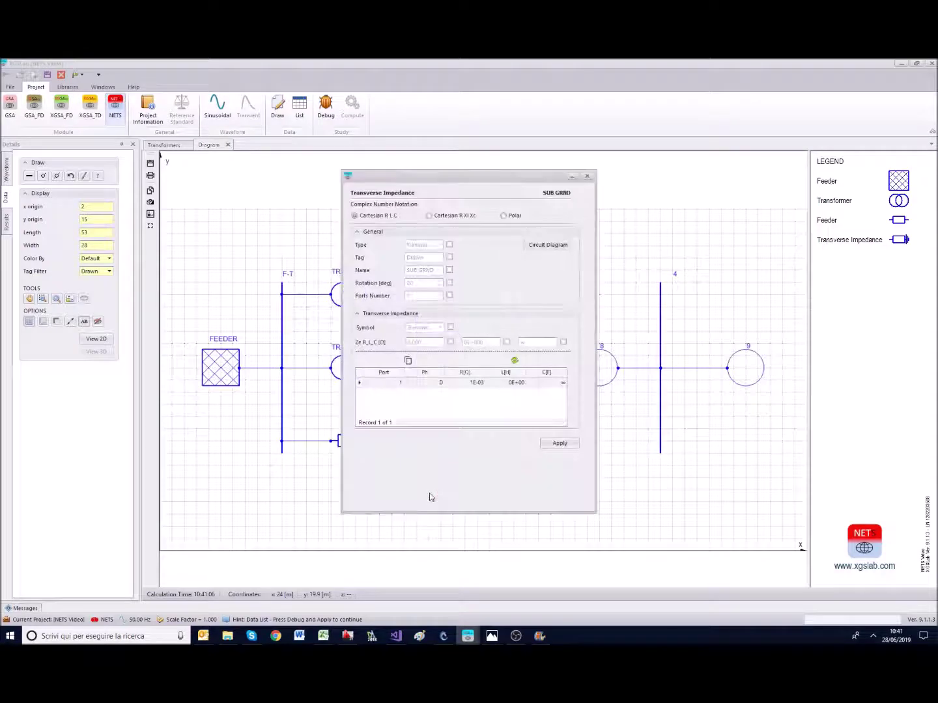
{"action": "left_click", "coordinate": [449, 283]}
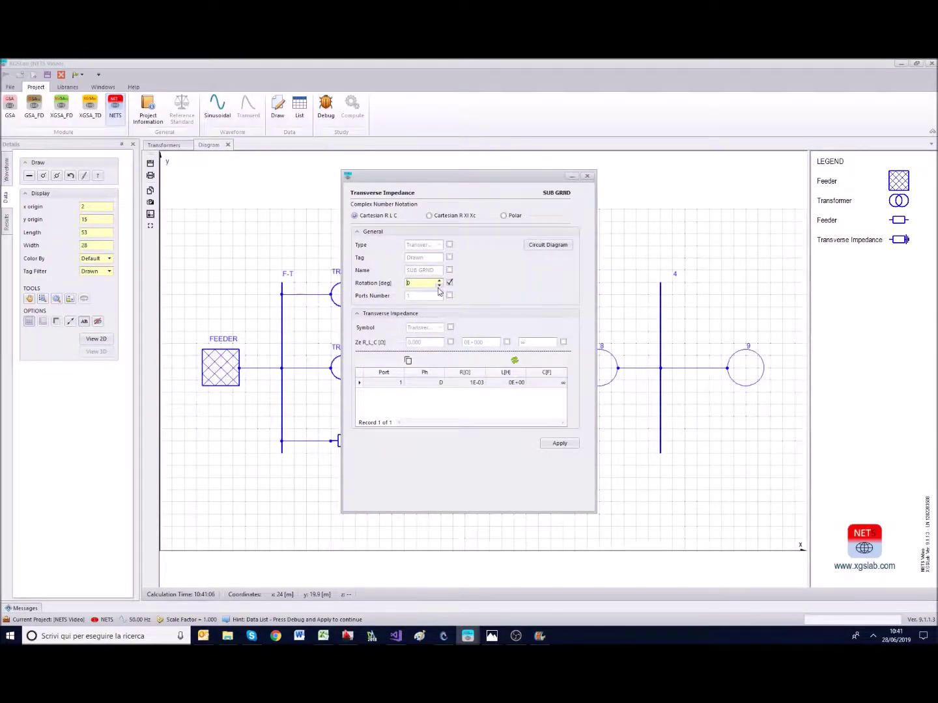
{"action": "left_click", "coordinate": [560, 444]}
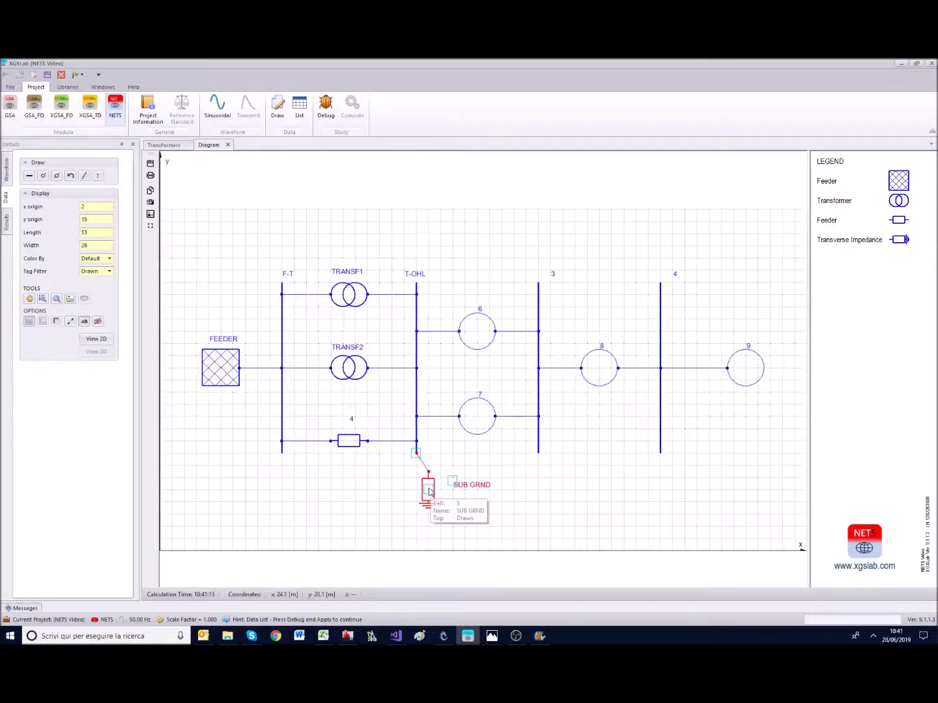
{"action": "left_click_drag", "start_coordinate": [438, 488], "coordinate": [450, 478]}
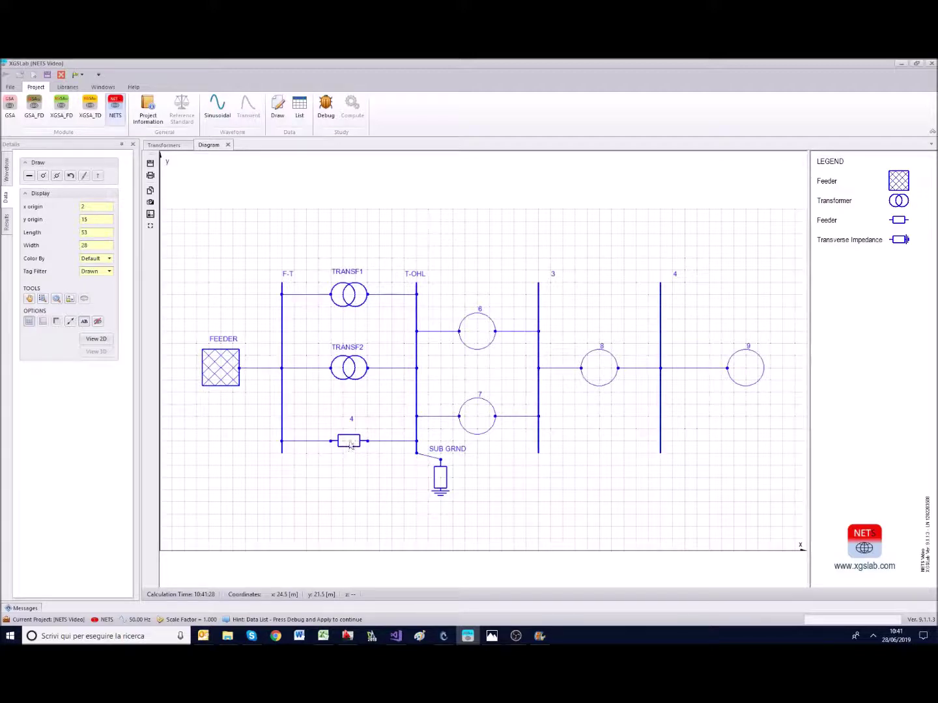
Step: Rename longitudinal impedance 4 as E CONN, apply, and move its label just above the symbol
{"action": "left_click", "coordinate": [350, 443]}
{"action": "left_click", "coordinate": [448, 269]}
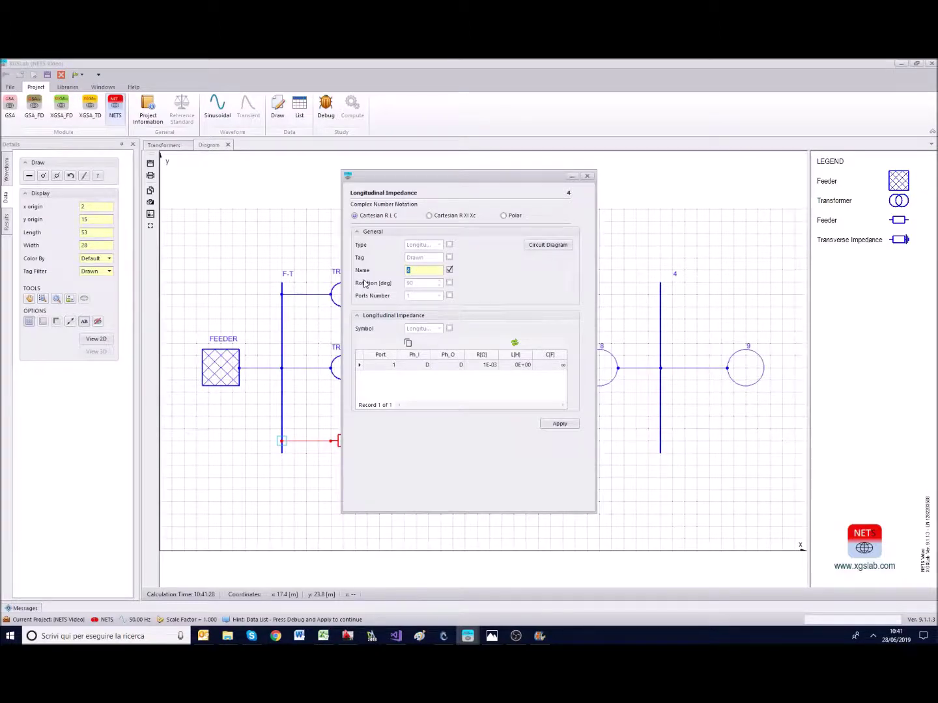
{"action": "type", "text": "E CONN"}
{"action": "left_click", "coordinate": [560, 424]}
{"action": "left_click", "coordinate": [360, 423]}
{"action": "left_click_drag", "start_coordinate": [360, 423], "coordinate": [336, 424]}
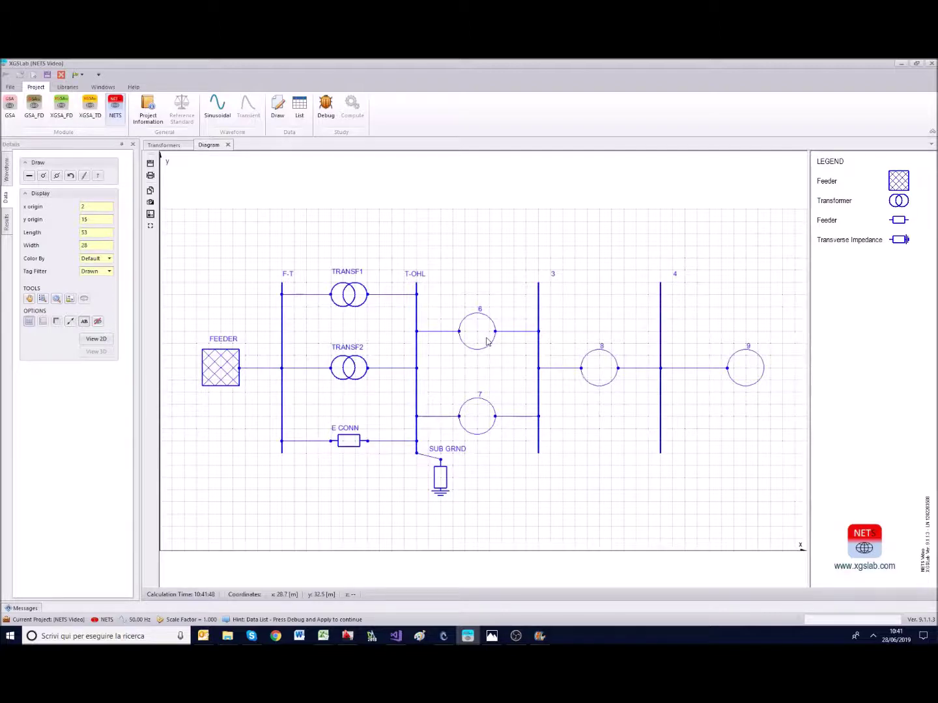
Step: Configure cell 6 as an Overhead Line with 4 ports
{"action": "double_click", "coordinate": [486, 337]}
{"action": "left_click", "coordinate": [451, 244]}
{"action": "left_click", "coordinate": [439, 245]}
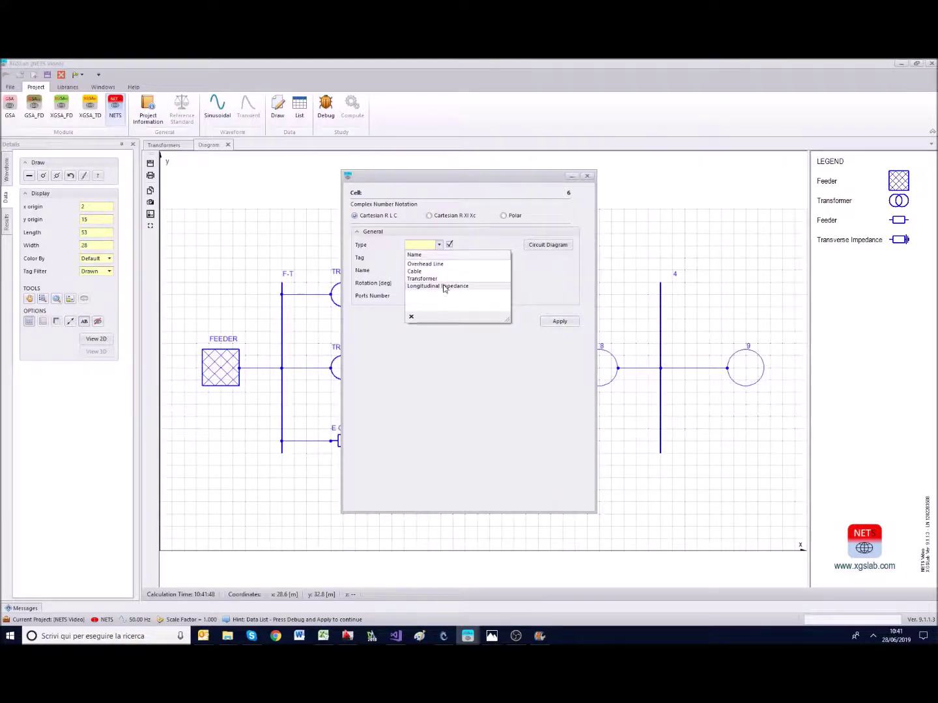
{"action": "left_click", "coordinate": [437, 264]}
{"action": "left_click", "coordinate": [449, 296]}
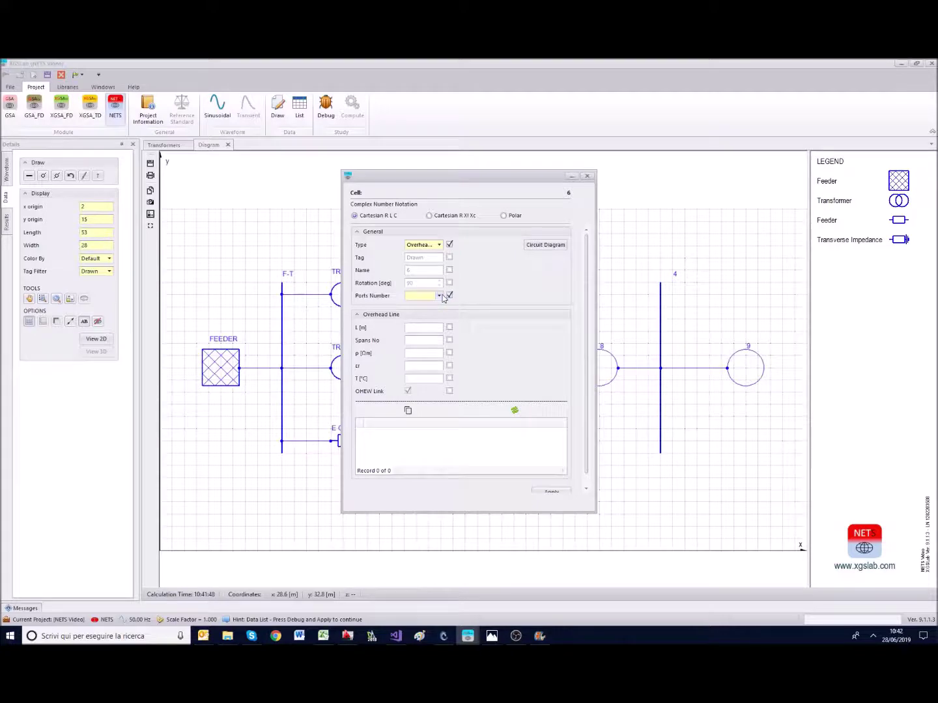
{"action": "left_click", "coordinate": [440, 297]}
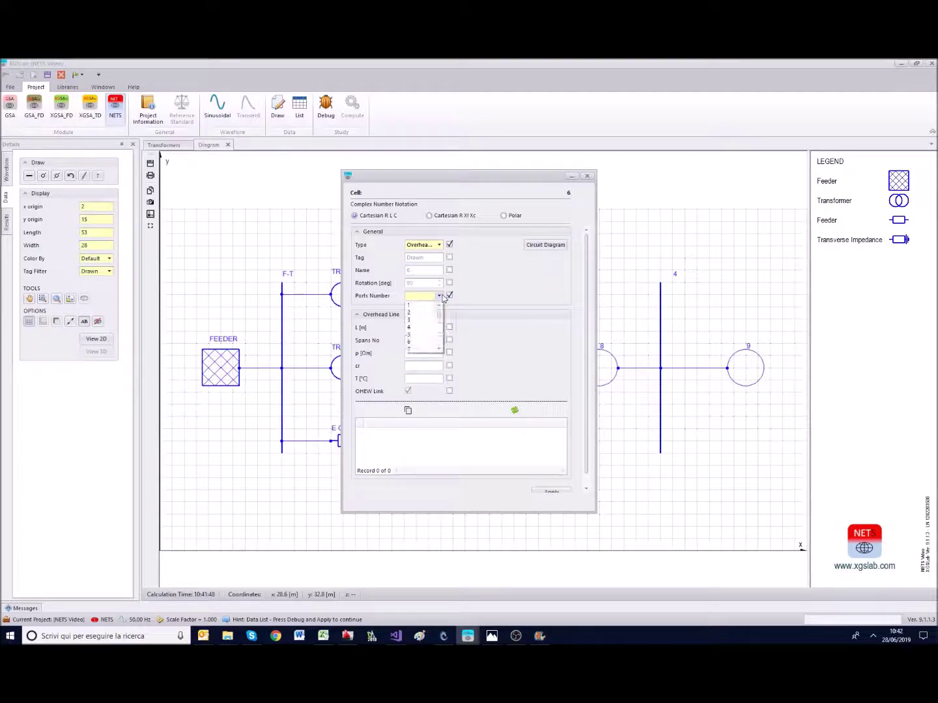
{"action": "left_click", "coordinate": [419, 327]}
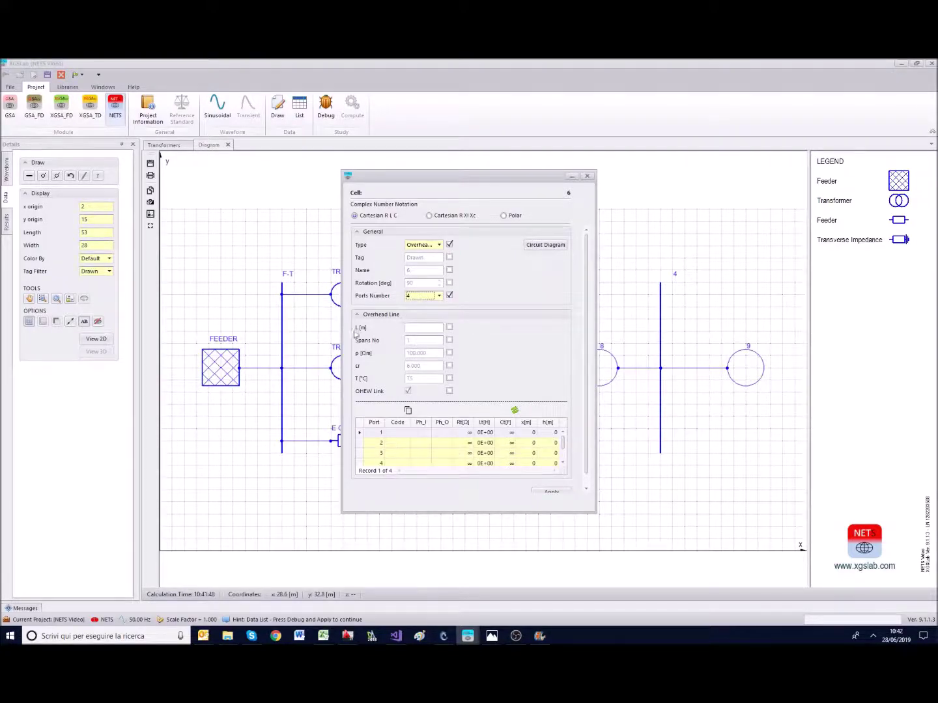
Step: Set cell 6's line length to 20000 m with 80 spans
{"action": "left_click", "coordinate": [450, 327]}
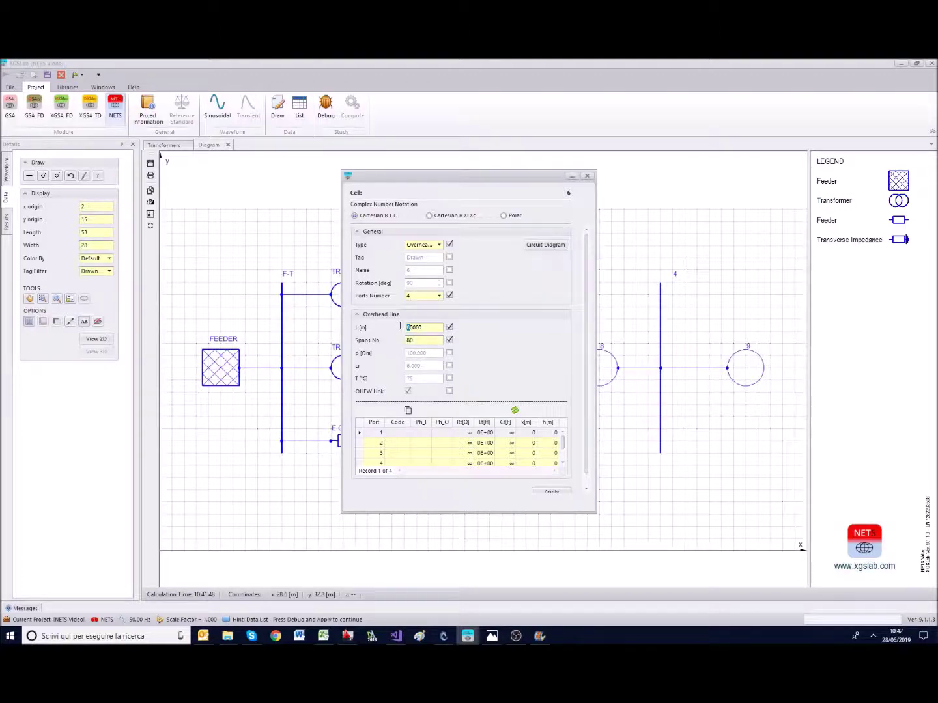
{"action": "type", "text": "20000"}
{"action": "left_click", "coordinate": [430, 342]}
Step: Assign conductor C1 to port 1 of cell 6 on phase A–A and replicate it to ports 2 and 3 on phases B and C
{"action": "left_click", "coordinate": [405, 435]}
{"action": "left_click", "coordinate": [407, 436]}
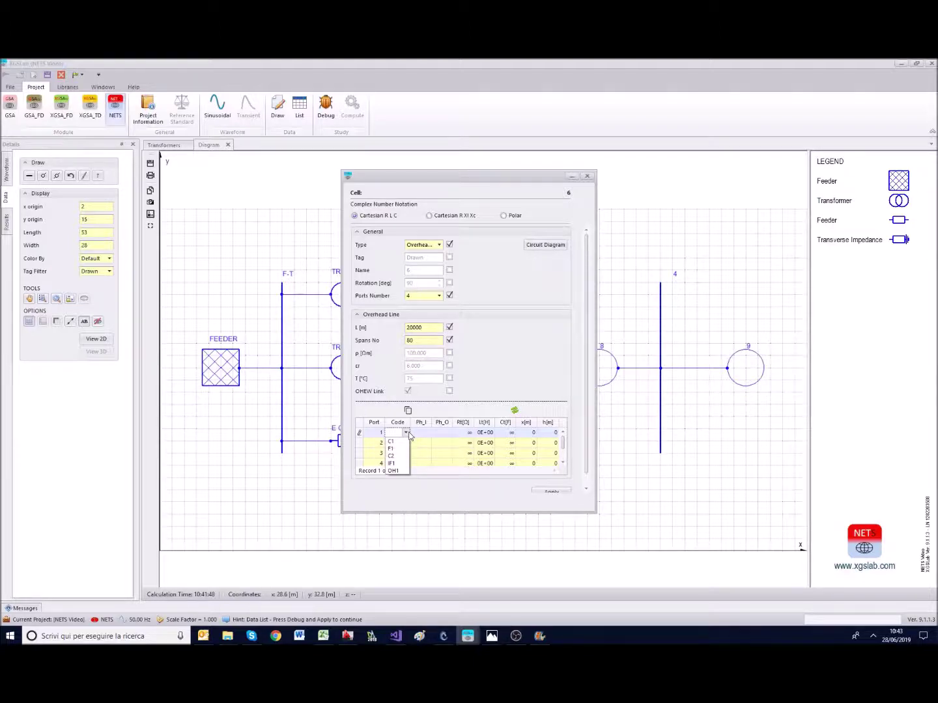
{"action": "left_click", "coordinate": [390, 441]}
{"action": "left_click", "coordinate": [426, 434]}
{"action": "left_click", "coordinate": [427, 434]}
{"action": "left_click", "coordinate": [422, 443]}
{"action": "left_click", "coordinate": [447, 434]}
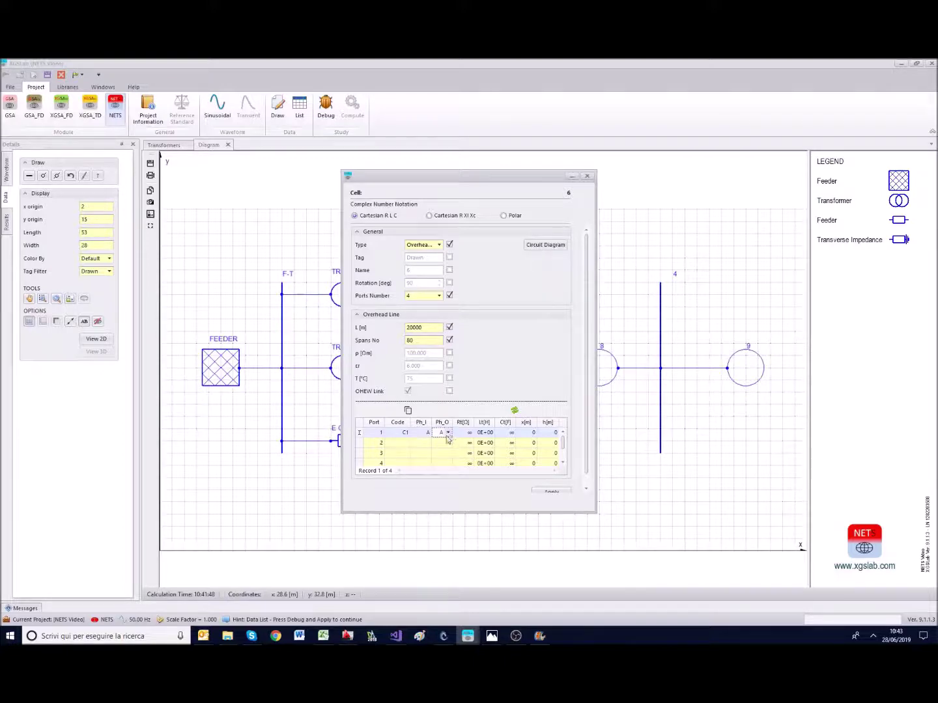
{"action": "left_click", "coordinate": [408, 411]}
{"action": "left_click", "coordinate": [408, 413]}
{"action": "left_click", "coordinate": [409, 412]}
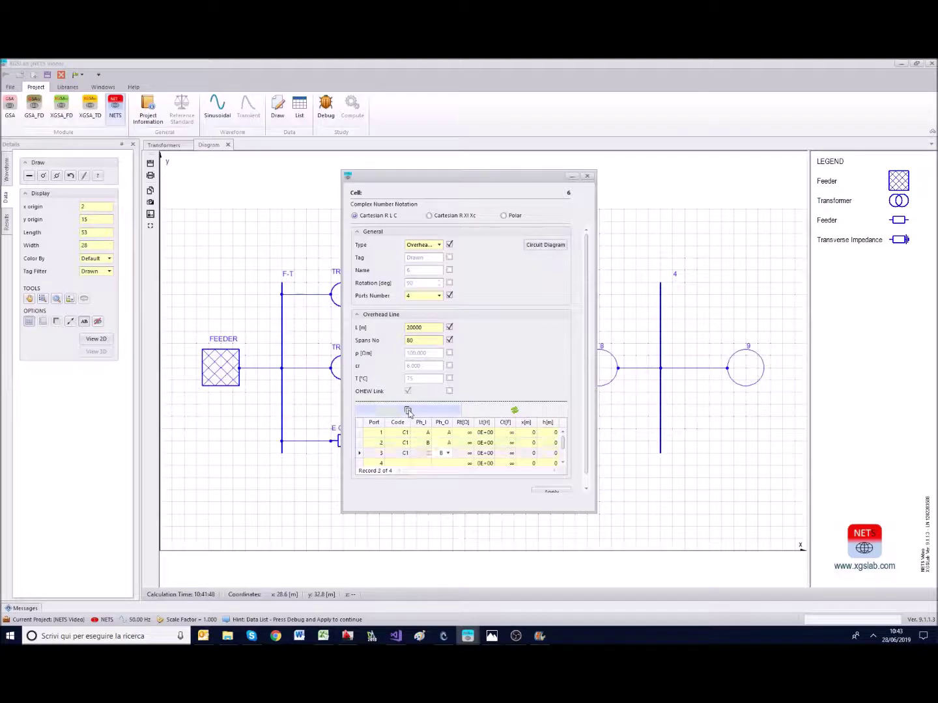
Step: Assign conductor OH1 to port 4 of cell 6 on phase D–D and set its Rt to 2E+01 ohm
{"action": "left_click", "coordinate": [403, 463]}
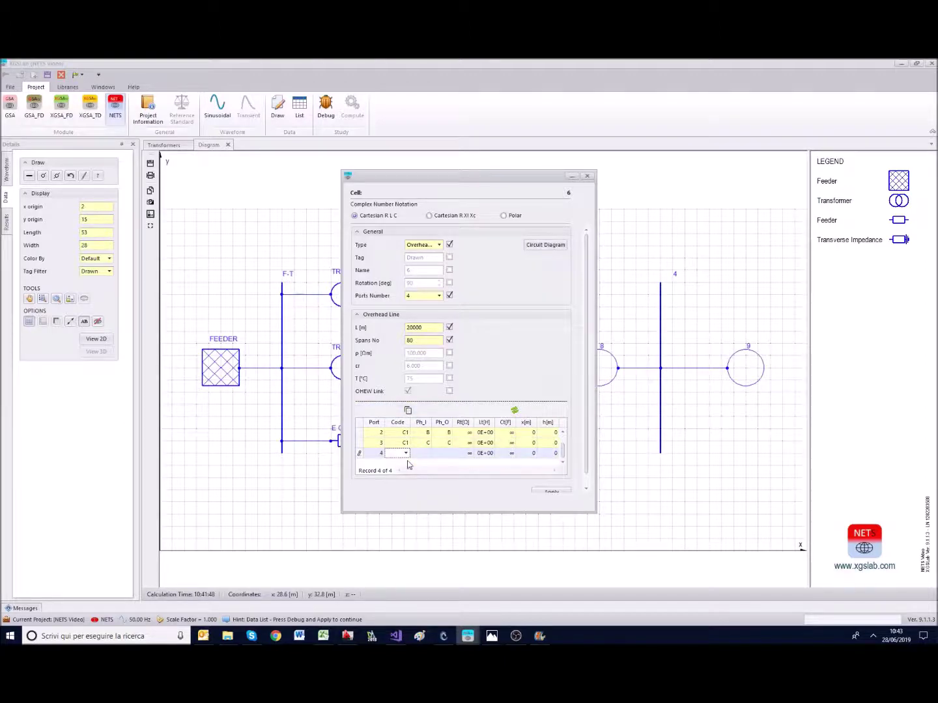
{"action": "left_click", "coordinate": [406, 454]}
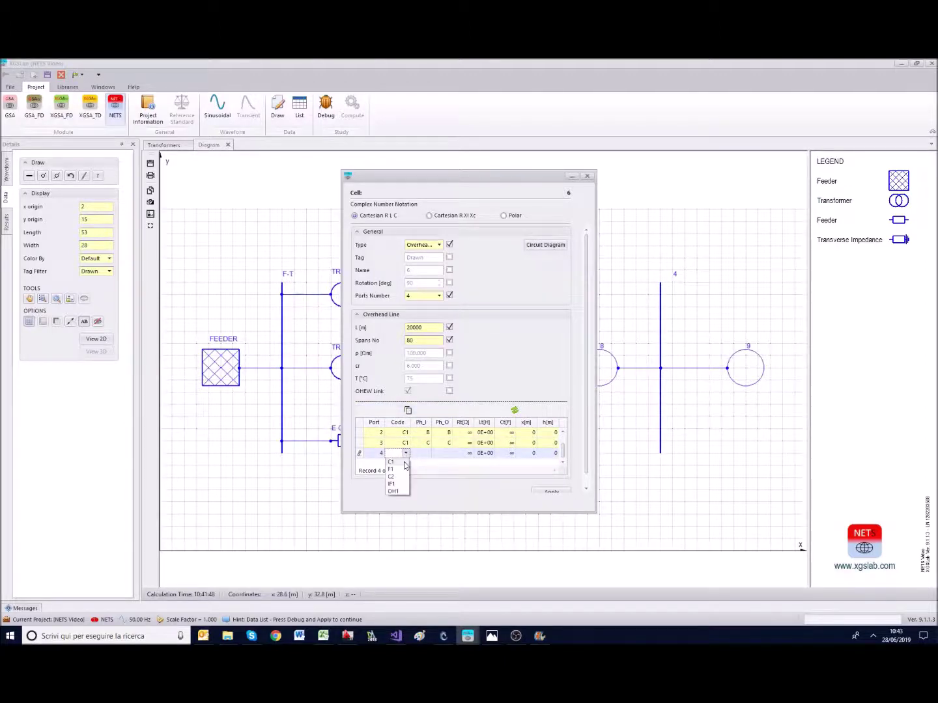
{"action": "left_click", "coordinate": [393, 491]}
{"action": "left_click", "coordinate": [426, 454]}
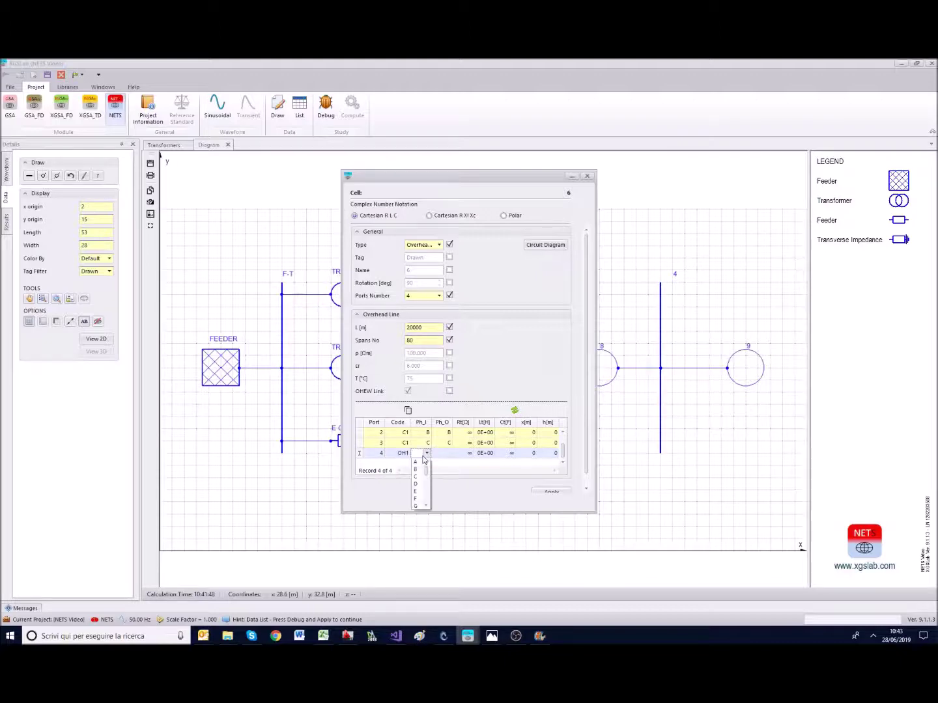
{"action": "left_click", "coordinate": [419, 483]}
{"action": "left_click", "coordinate": [446, 454]}
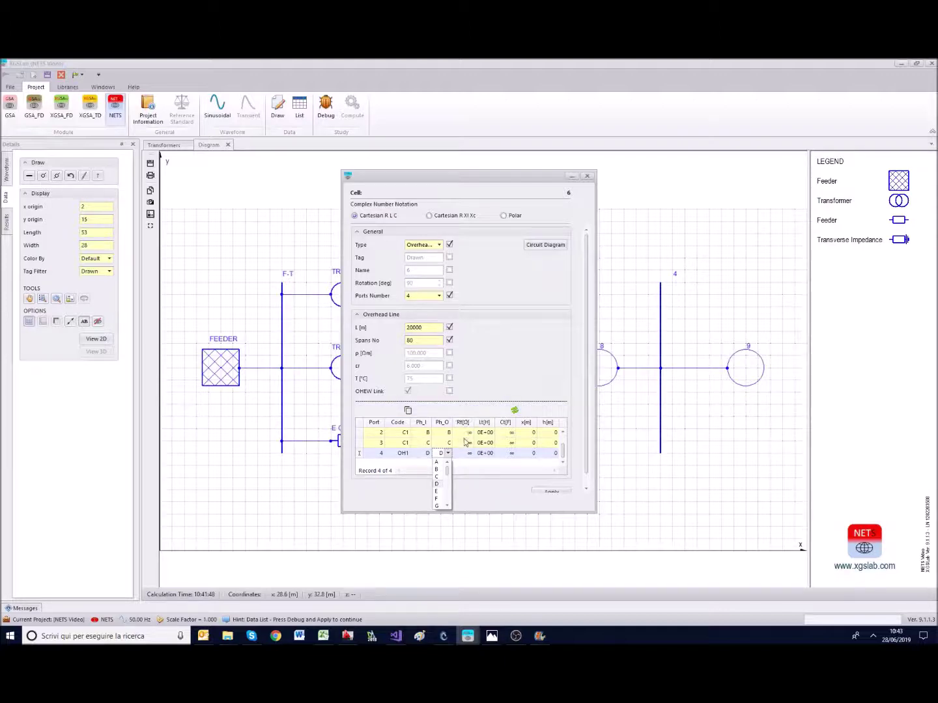
{"action": "key", "text": "Tab"}
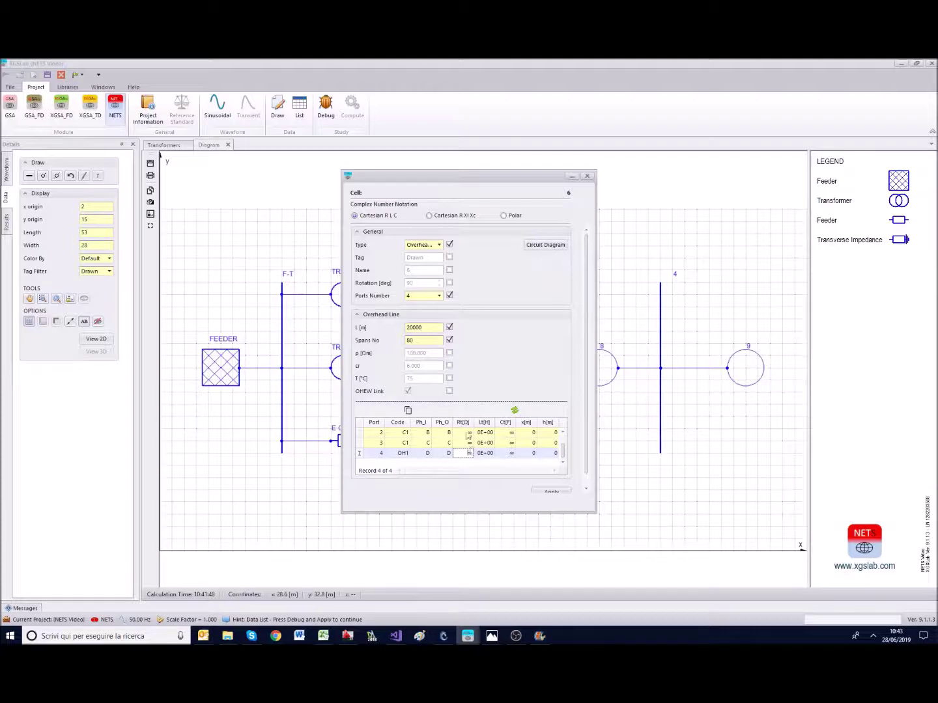
{"action": "left_click", "coordinate": [469, 454]}
{"action": "type", "text": "3"}
Step: Position cell 6's port 1 at x -3.5 m, h 10.37 m and port 2 at x 3 m, h 12.37 m
{"action": "scroll", "coordinate": [565, 452], "scroll_direction": "up", "scroll_amount": 1}
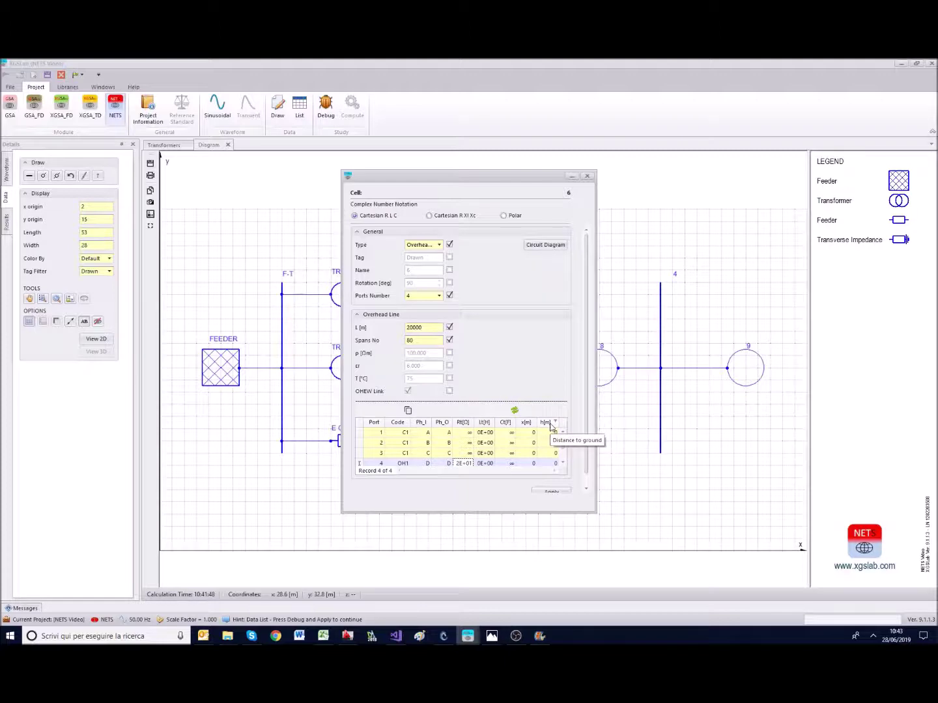
{"action": "left_click", "coordinate": [531, 433]}
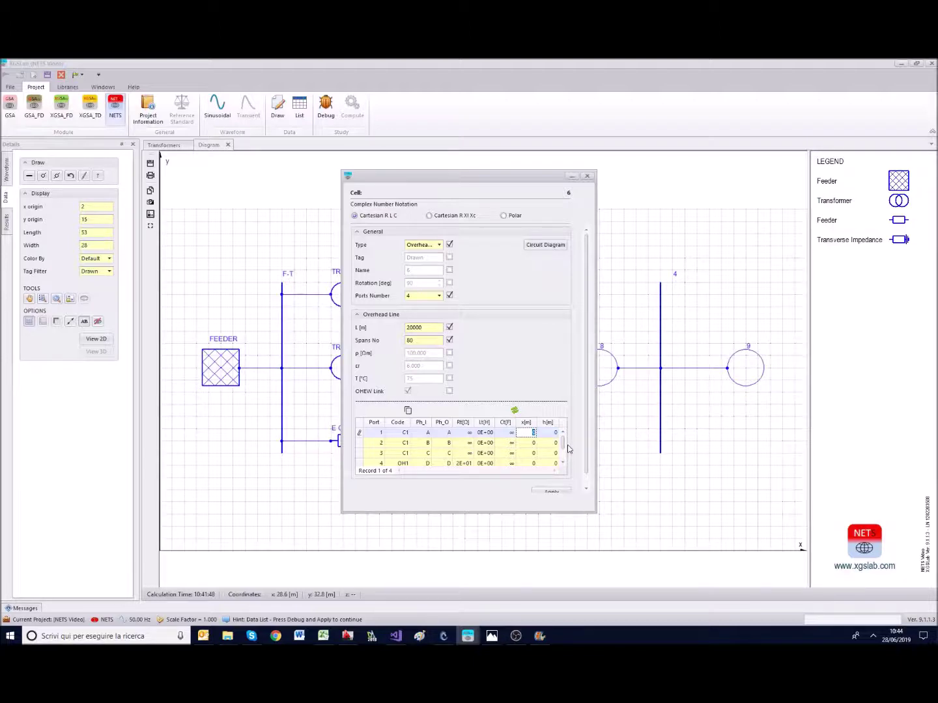
{"action": "type", "text": "-3.5"}
{"action": "key", "text": "Tab"}
{"action": "type", "text": "1"}
{"action": "left_click", "coordinate": [529, 443]}
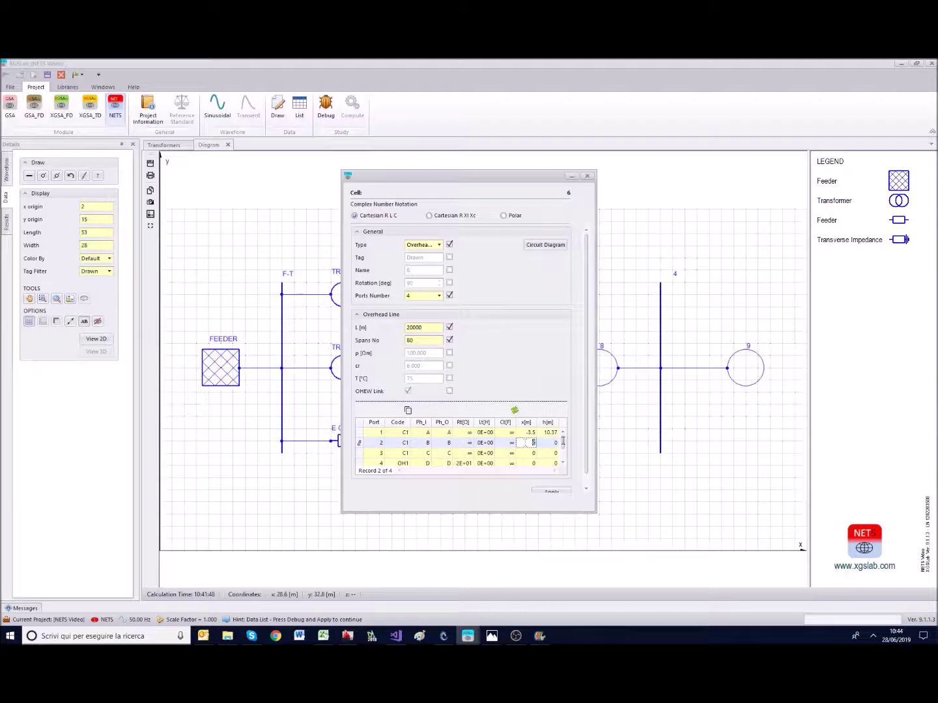
{"action": "type", "text": "3"}
{"action": "key", "text": "Tab"}
{"action": "type", "text": "12.37"}
Step: Position port 3 at x -2.9 m, h 14.37 m, set port 4's height to 21.05 m, and apply the overhead line data
{"action": "left_click", "coordinate": [529, 453]}
{"action": "type", "text": "-2.9"}
{"action": "key", "text": "Tab"}
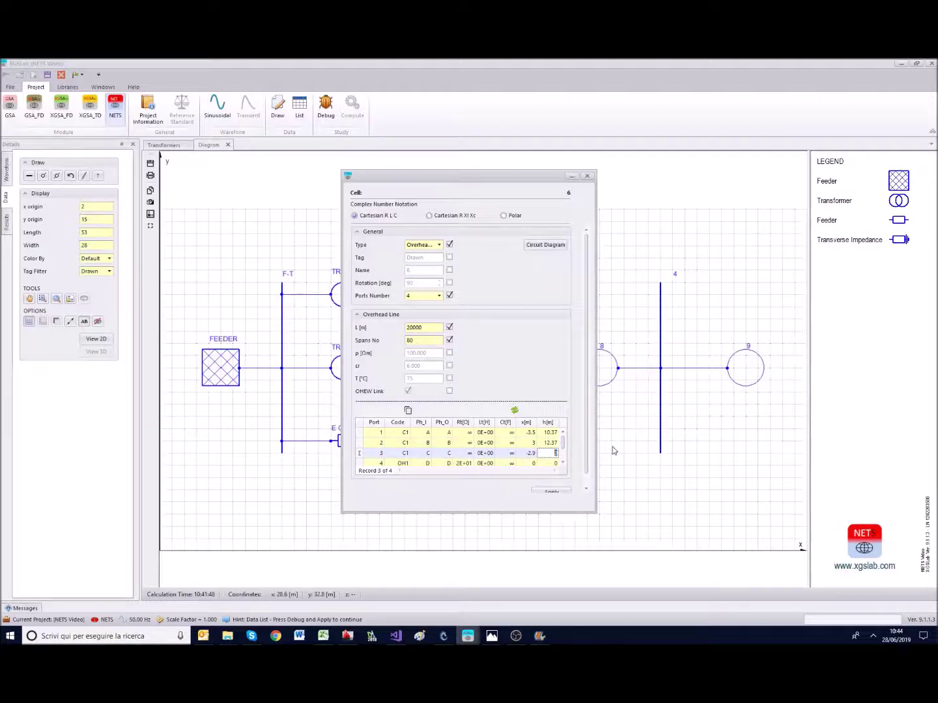
{"action": "type", "text": "14.37"}
{"action": "key", "text": "Down"}
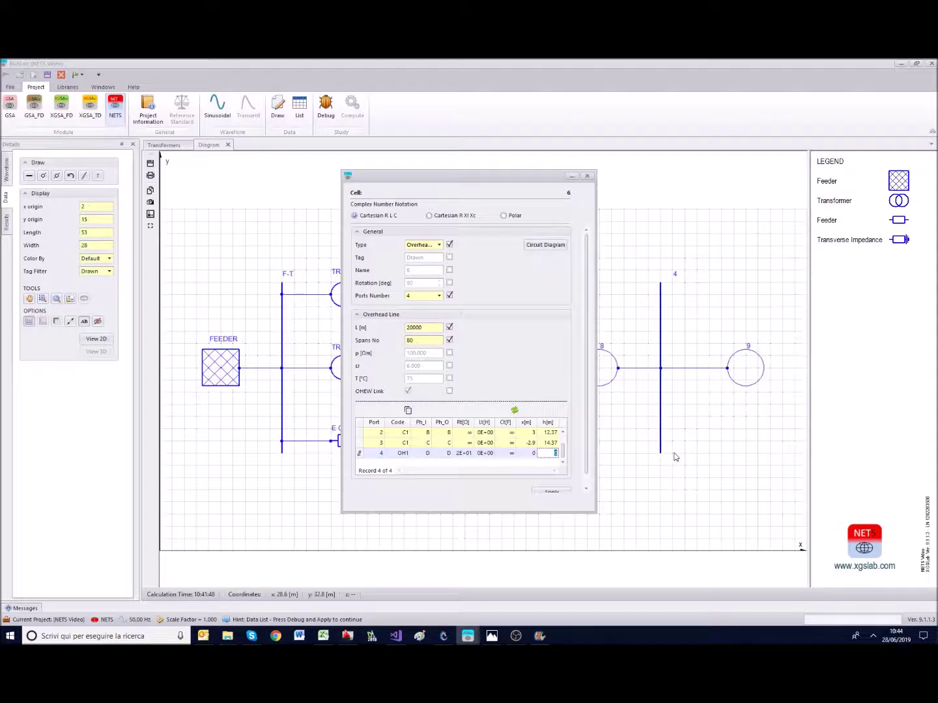
{"action": "type", "text": "21.05"}
{"action": "left_click", "coordinate": [551, 492]}
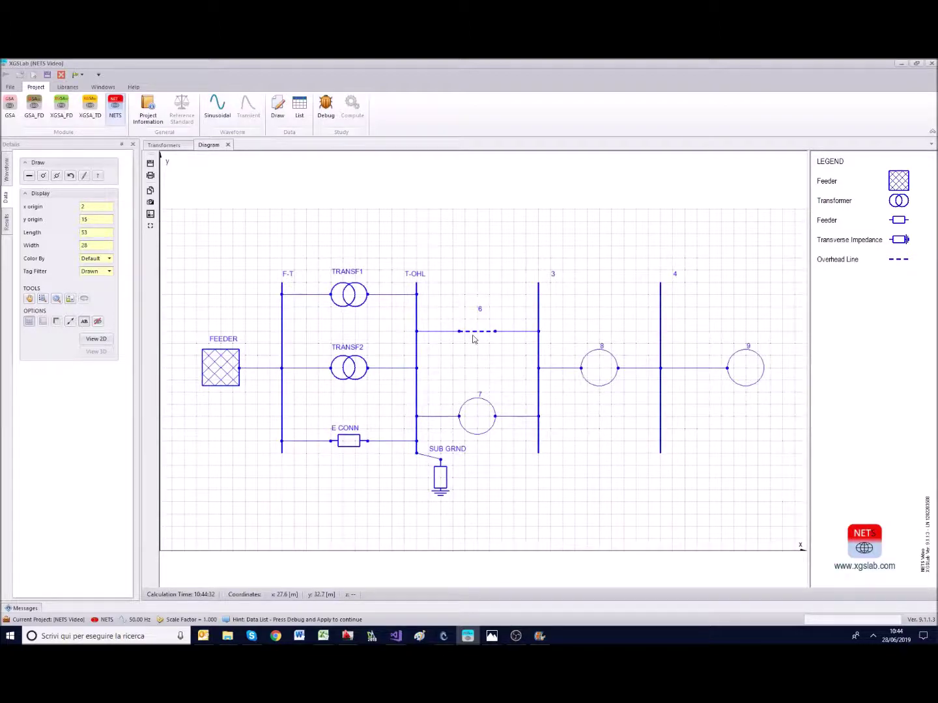
Step: Rename overhead line 6 as OH L1, apply, and move its label just above the dashed symbol
{"action": "double_click", "coordinate": [475, 333]}
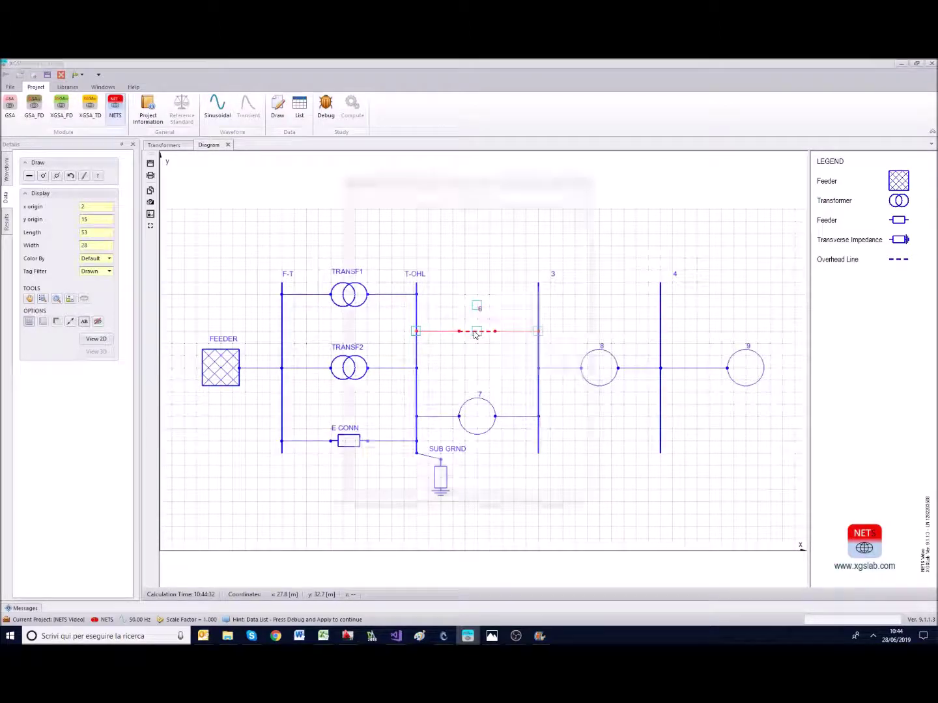
{"action": "left_click", "coordinate": [411, 269]}
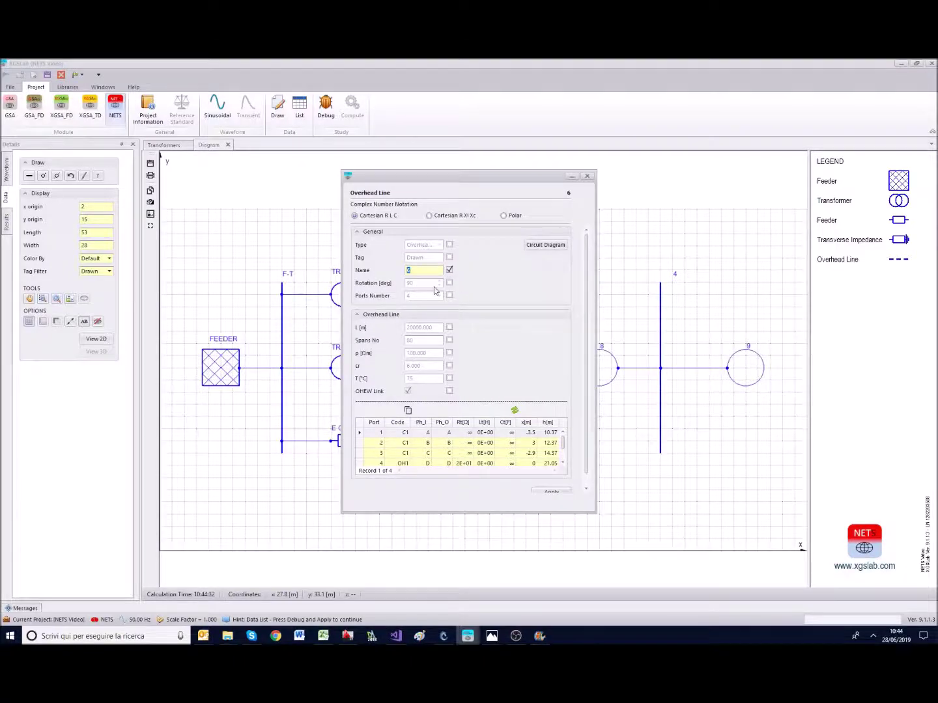
{"action": "type", "text": "OH L1"}
{"action": "left_click", "coordinate": [551, 490]}
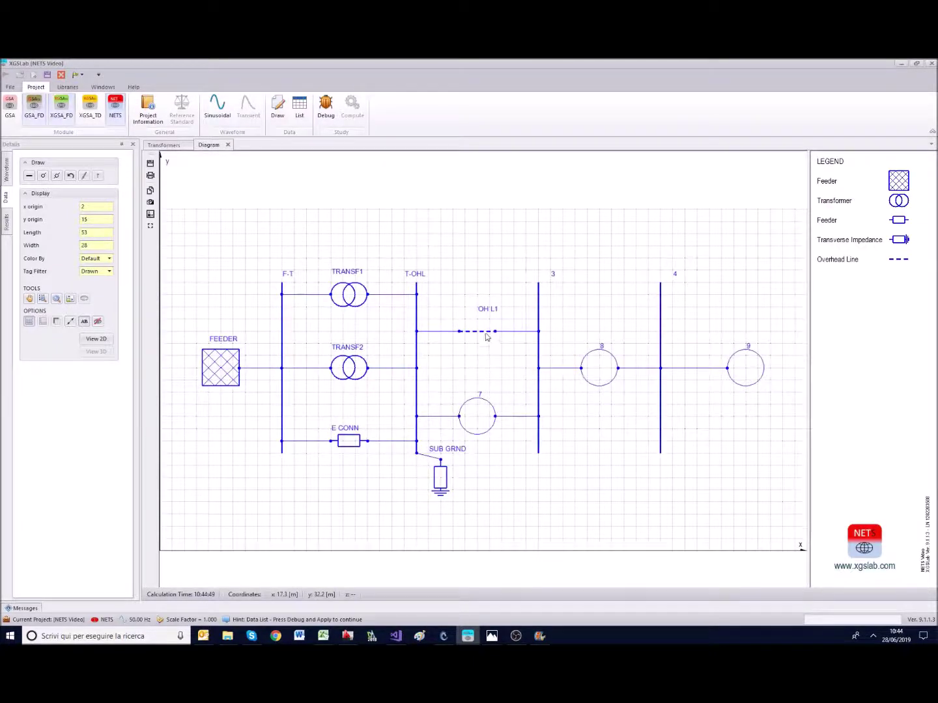
{"action": "left_click_drag", "start_coordinate": [474, 318], "coordinate": [464, 327]}
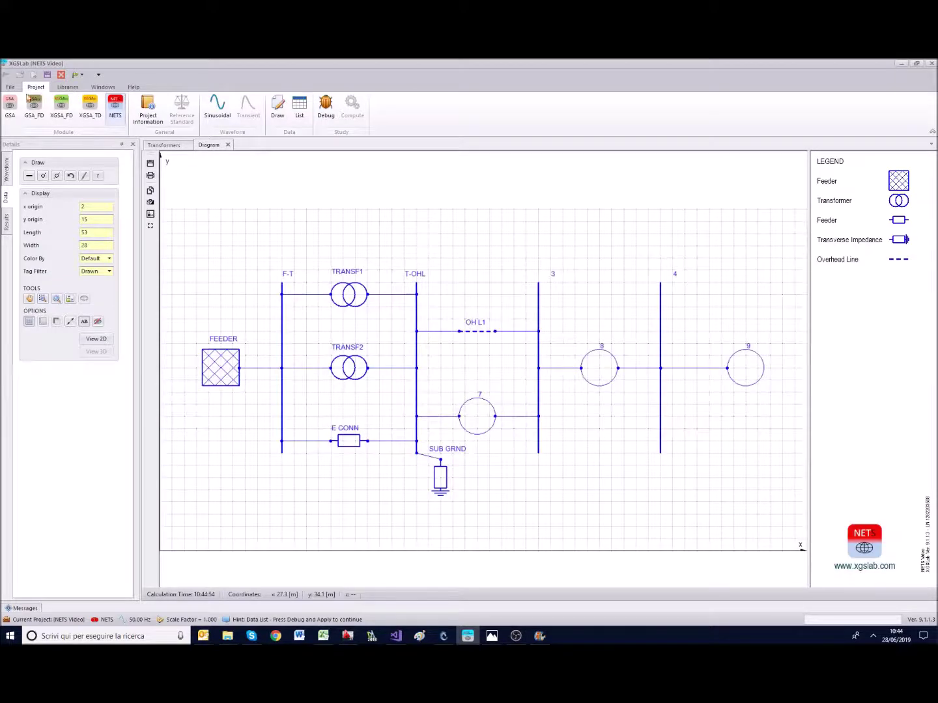
Step: Review the Overhead Lines library, including the OH1 conductor's properties, and return to the diagram
{"action": "left_click", "coordinate": [60, 86]}
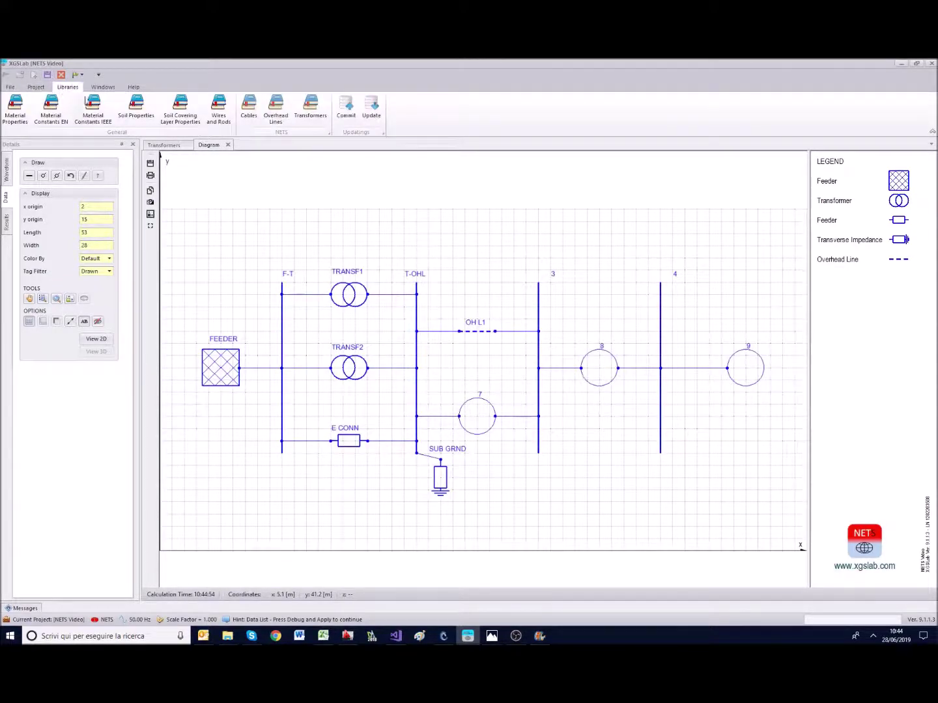
{"action": "left_click", "coordinate": [280, 118]}
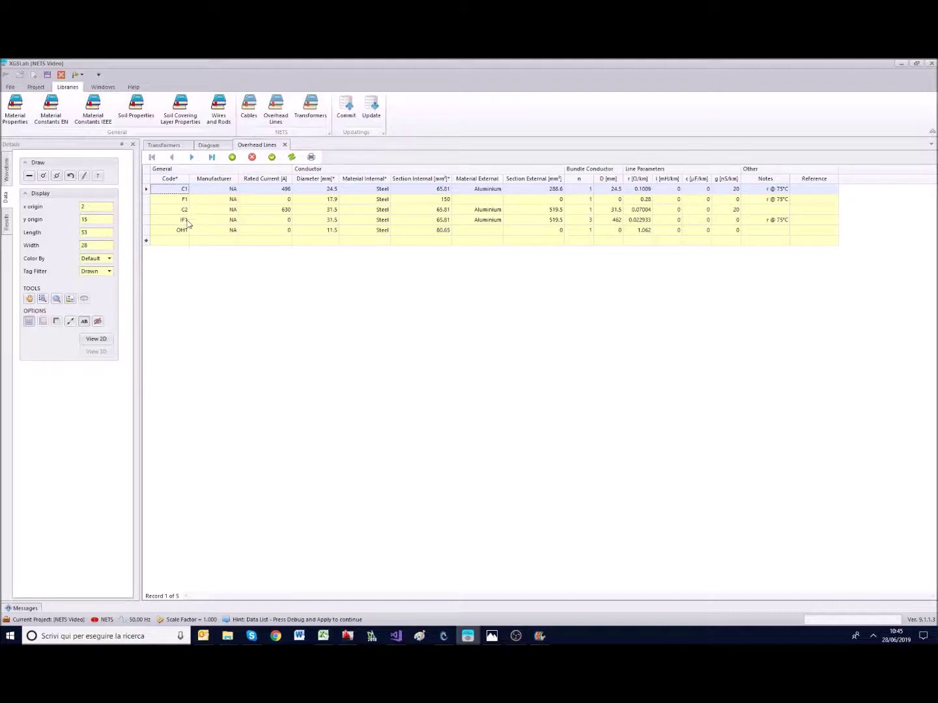
{"action": "left_click", "coordinate": [147, 232]}
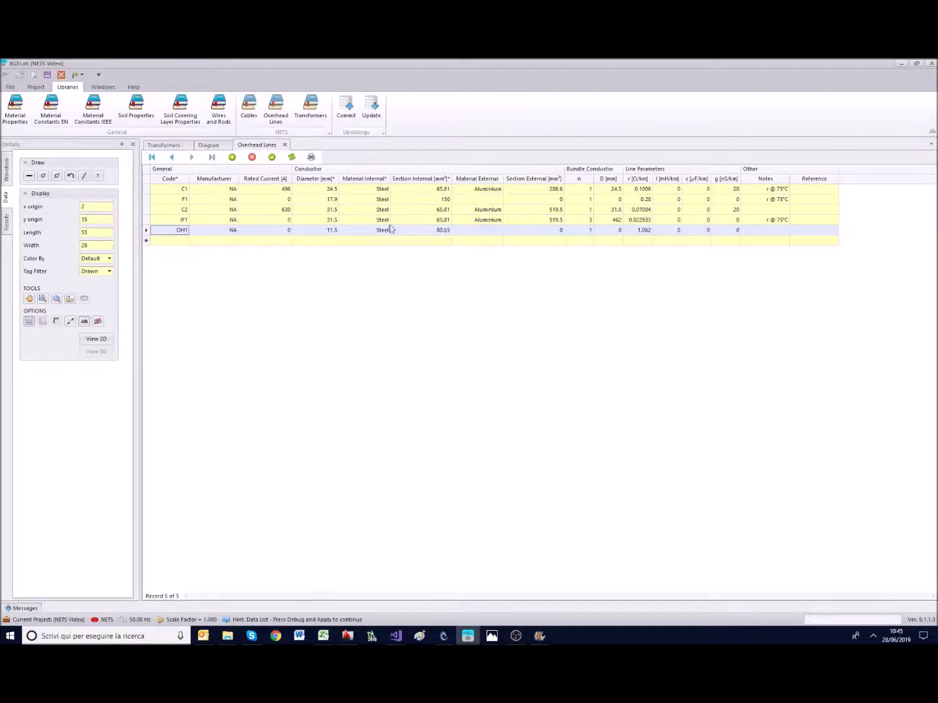
{"action": "left_click", "coordinate": [208, 144]}
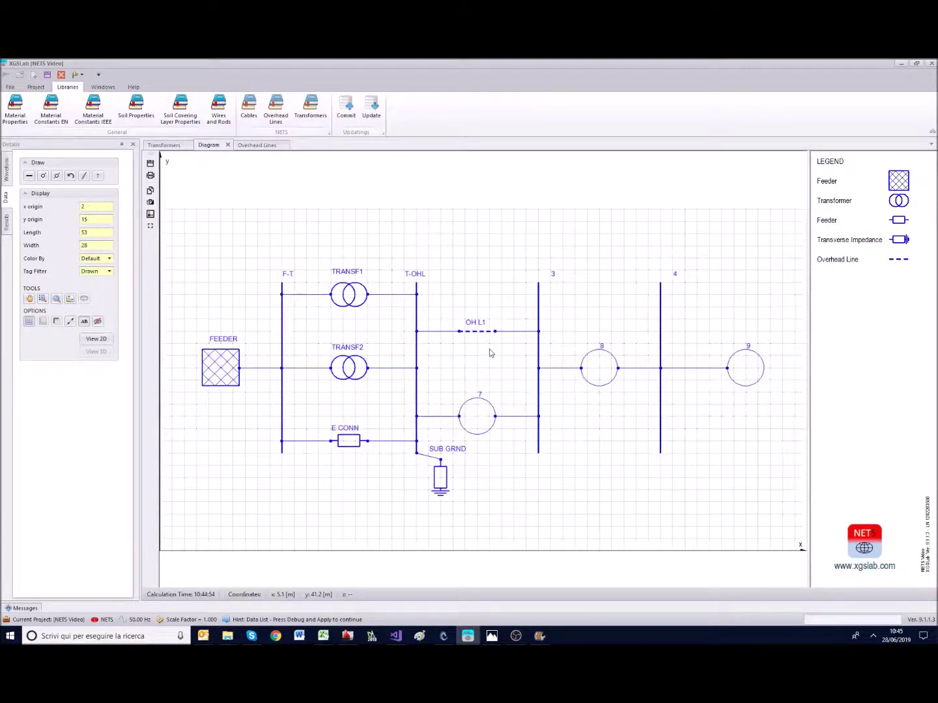
Step: Copy the data of overhead line OH L1 onto cell 7 with the property-matching tool
{"action": "left_click", "coordinate": [85, 176]}
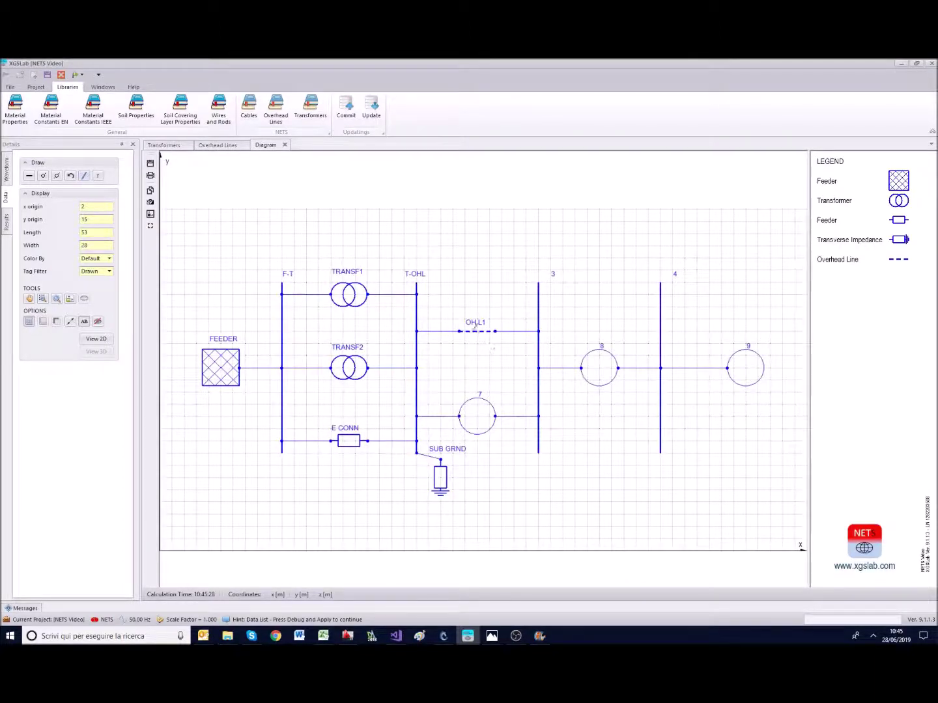
{"action": "mouse_move", "coordinate": [480, 331]}
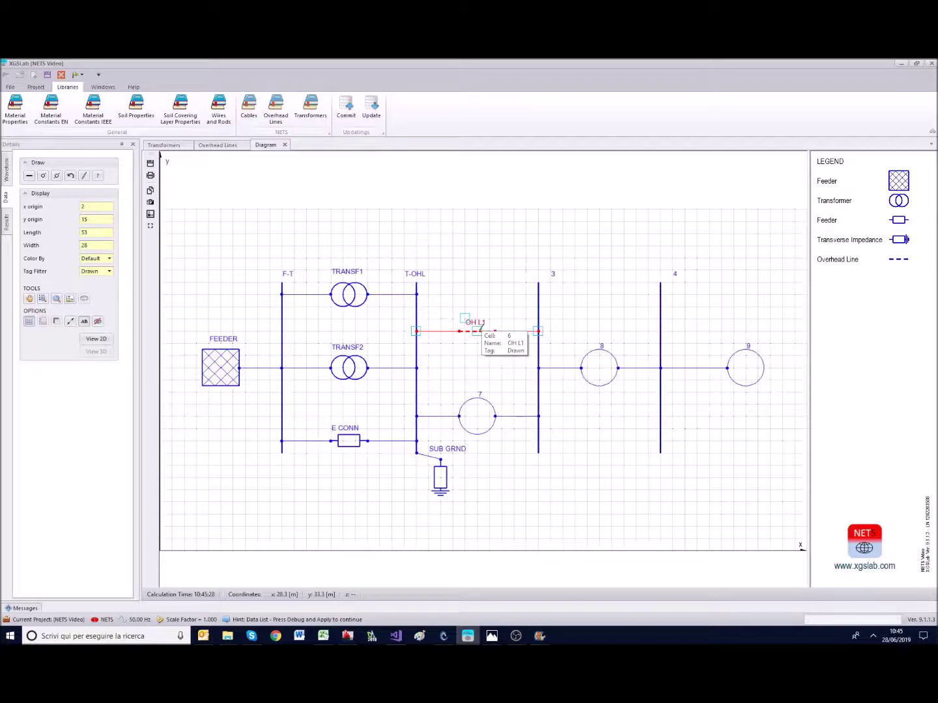
{"action": "left_click", "coordinate": [477, 417]}
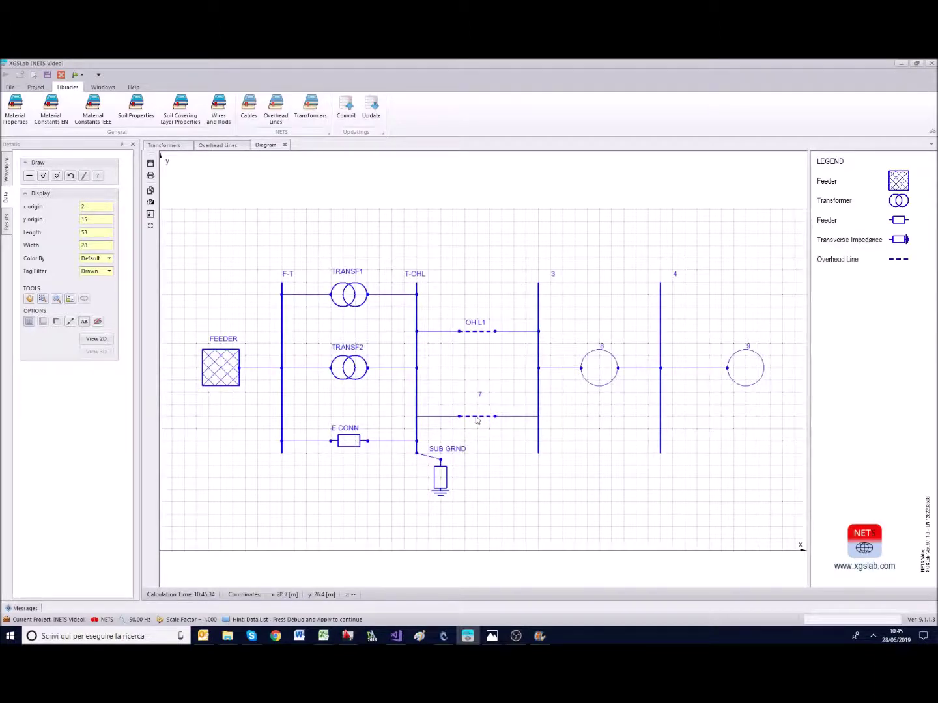
Step: Rename overhead line 7 as OH L2, apply, and move its label just above the dashed symbol
{"action": "double_click", "coordinate": [477, 419]}
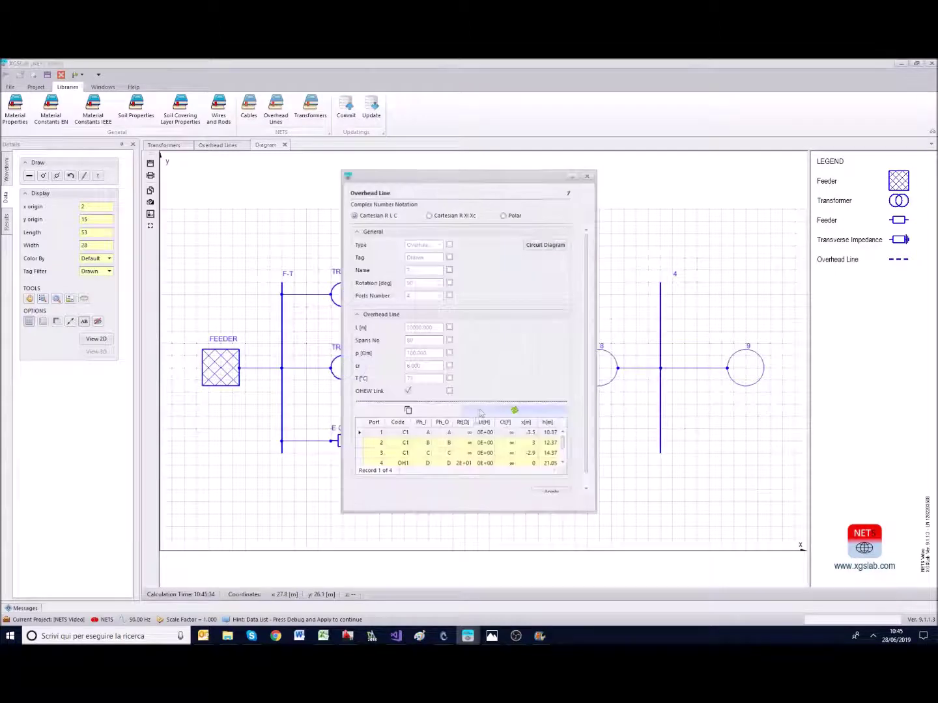
{"action": "left_click", "coordinate": [449, 270]}
{"action": "type", "text": "OH L2"}
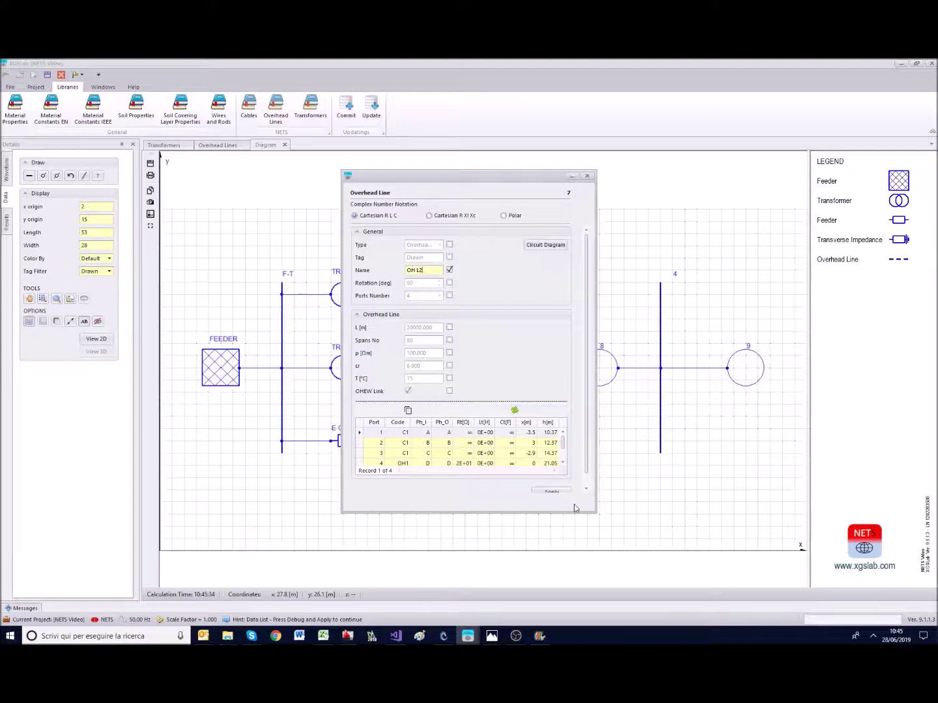
{"action": "left_click", "coordinate": [551, 490]}
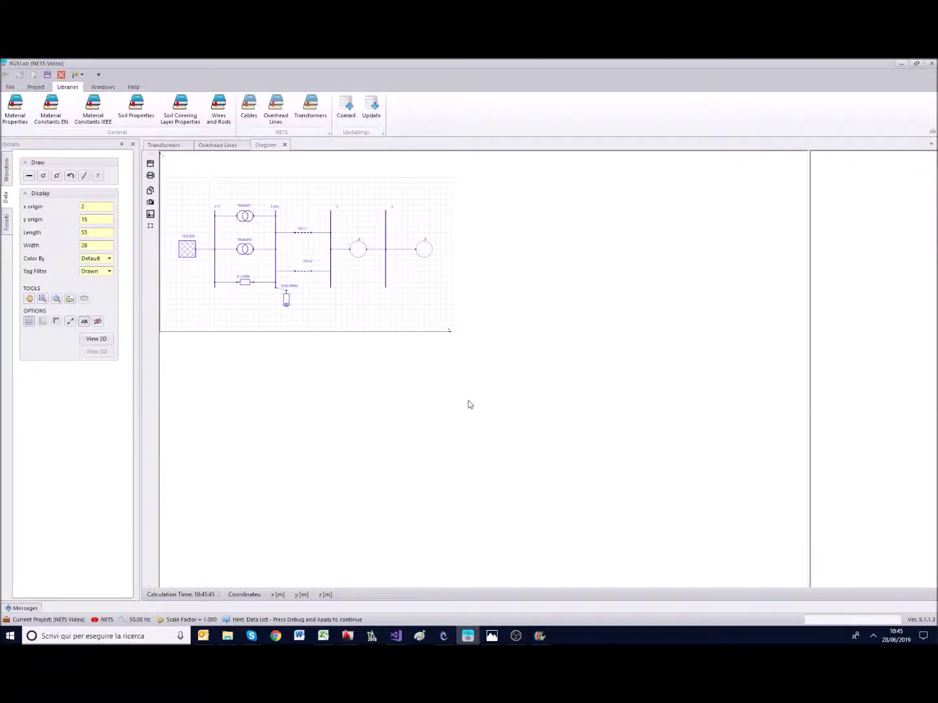
{"action": "left_click_drag", "start_coordinate": [488, 399], "coordinate": [466, 409]}
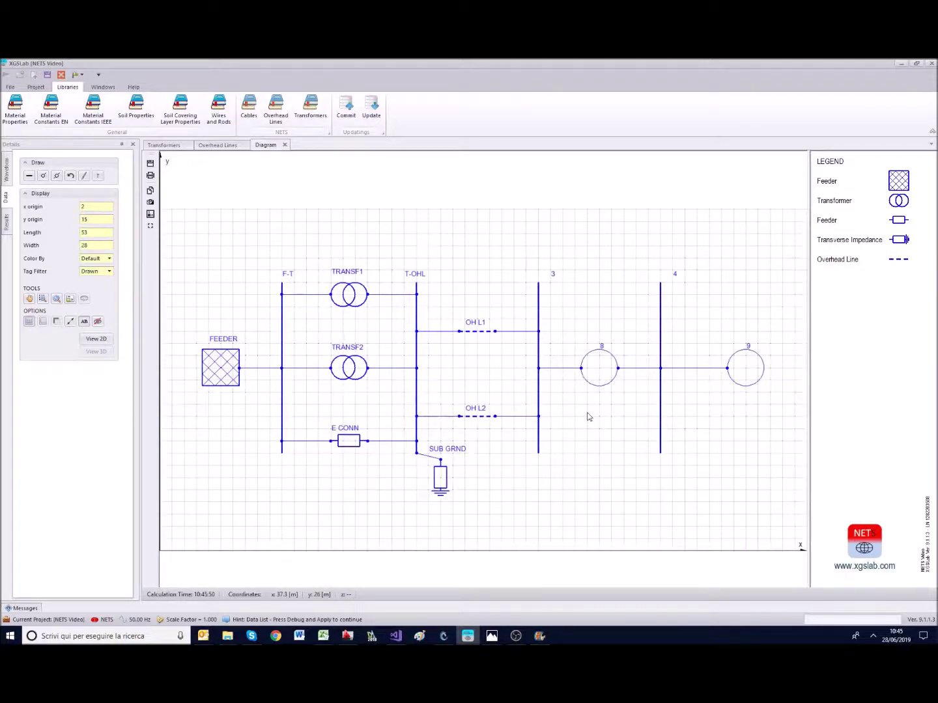
Step: Define cell 8 as a Cable named 2x3PHASE C with 6 cables
{"action": "double_click", "coordinate": [596, 372]}
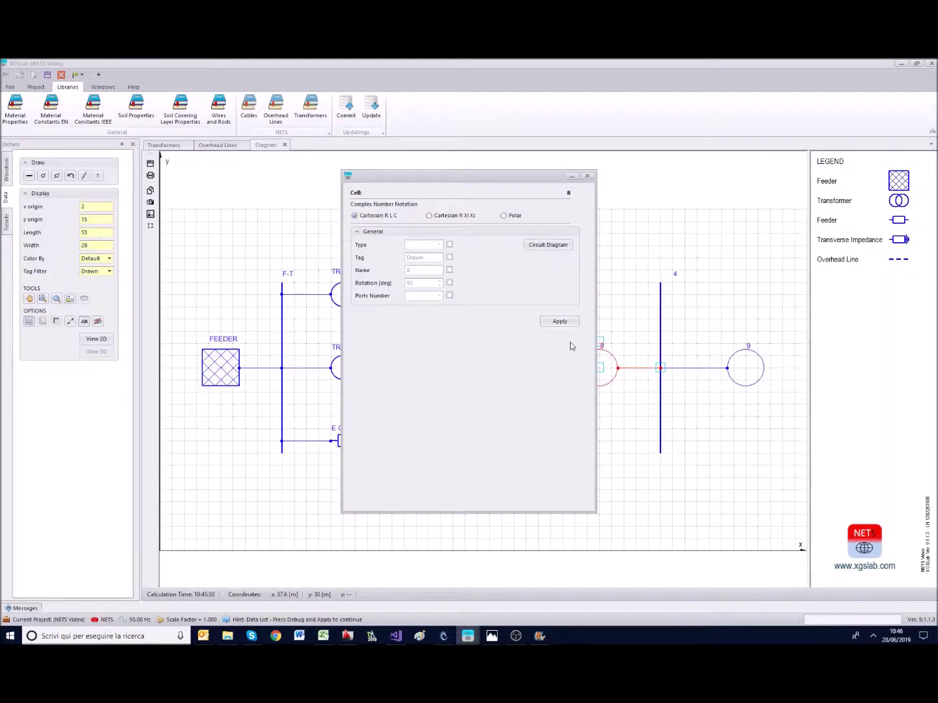
{"action": "left_click", "coordinate": [449, 244]}
{"action": "left_click", "coordinate": [440, 244]}
{"action": "left_click", "coordinate": [426, 263]}
{"action": "left_click", "coordinate": [450, 270]}
{"action": "left_click", "coordinate": [424, 273]}
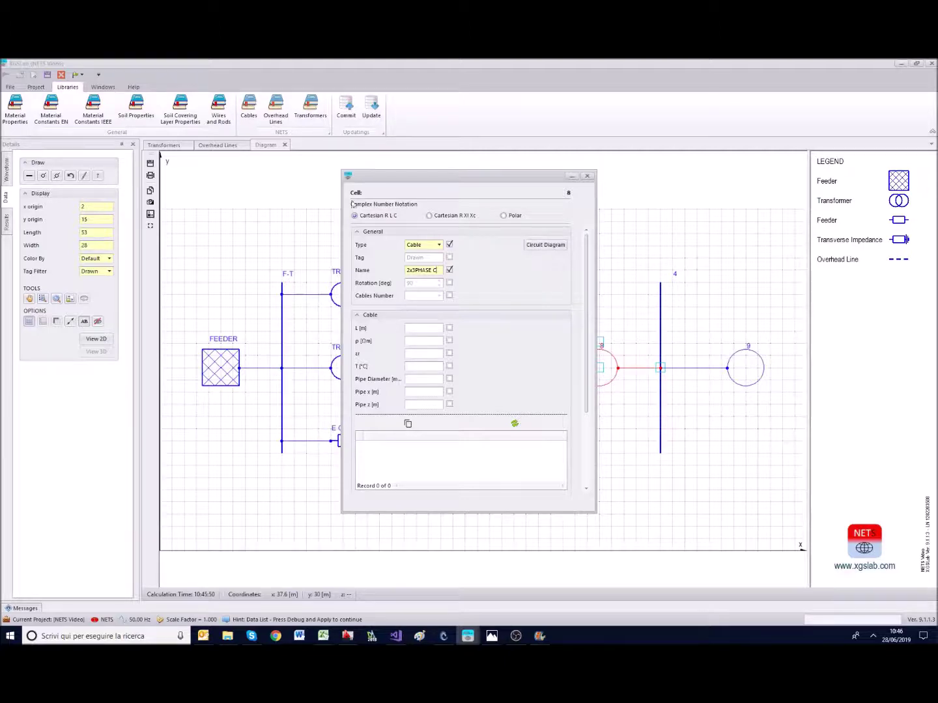
{"action": "left_click", "coordinate": [449, 296]}
{"action": "left_click", "coordinate": [441, 300]}
{"action": "left_click", "coordinate": [419, 342]}
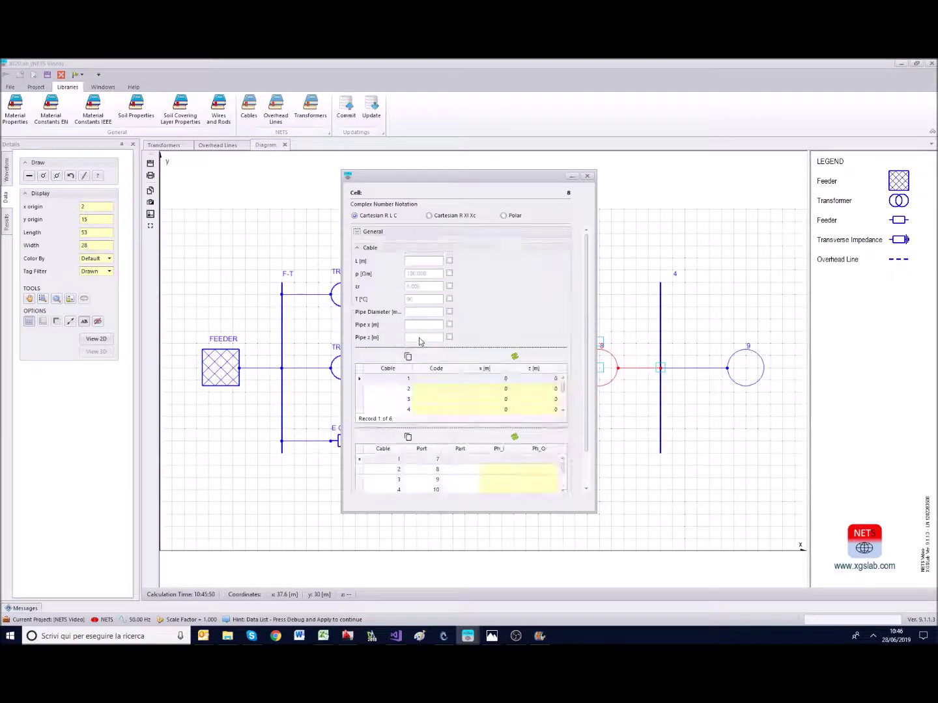
{"action": "left_click", "coordinate": [357, 232]}
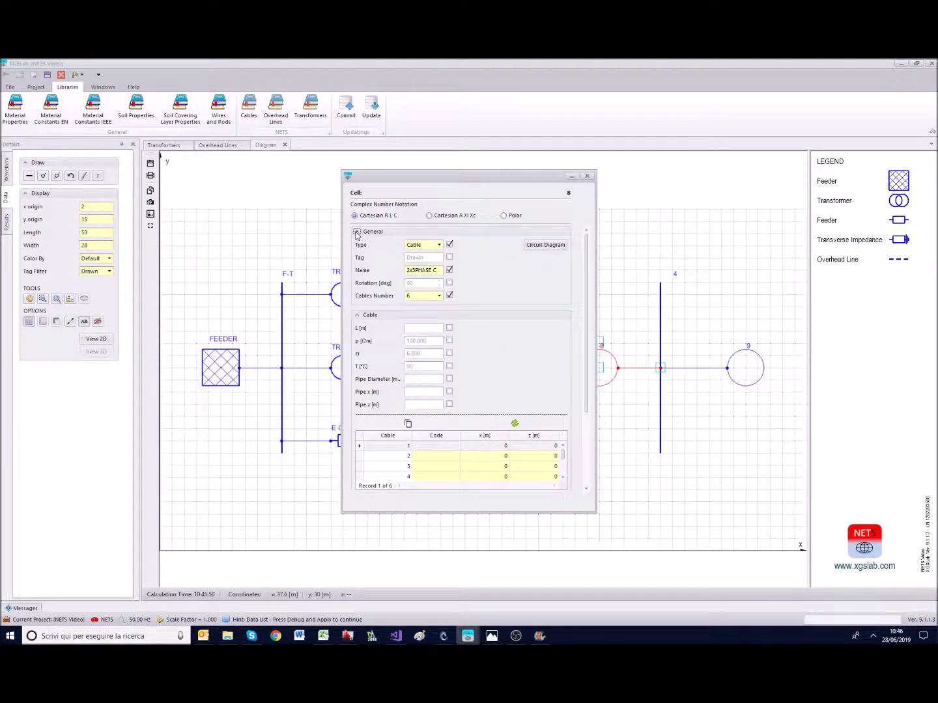
{"action": "left_click", "coordinate": [357, 231]}
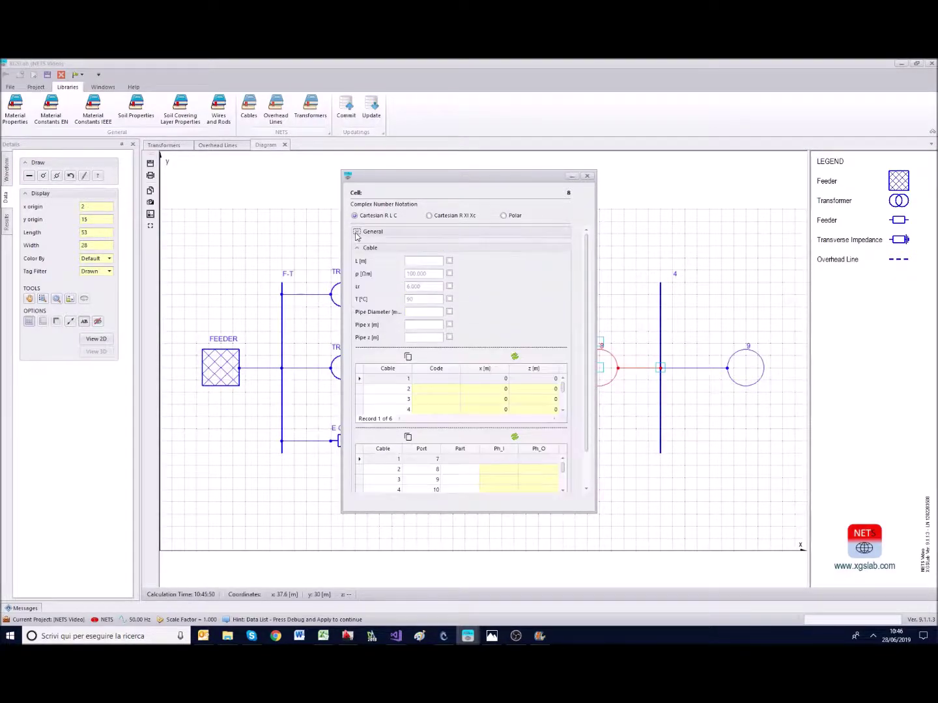
Step: Set cell 8's cable length to 10000 m and assign code UC1 to all six cables
{"action": "left_click", "coordinate": [449, 260]}
{"action": "left_click", "coordinate": [419, 261]}
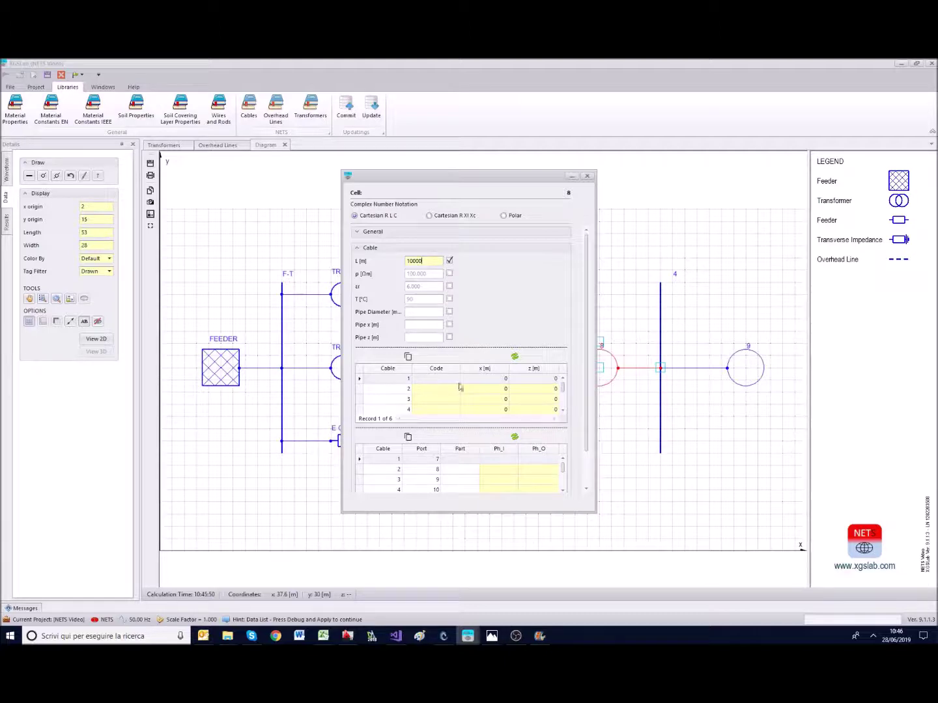
{"action": "left_click", "coordinate": [440, 384]}
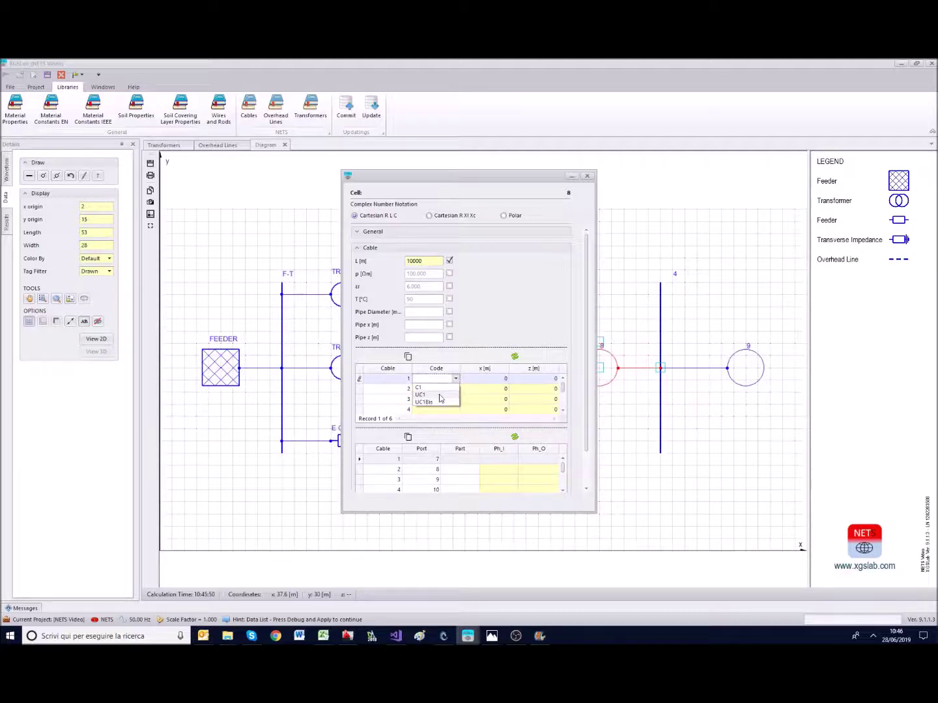
{"action": "left_click", "coordinate": [440, 395]}
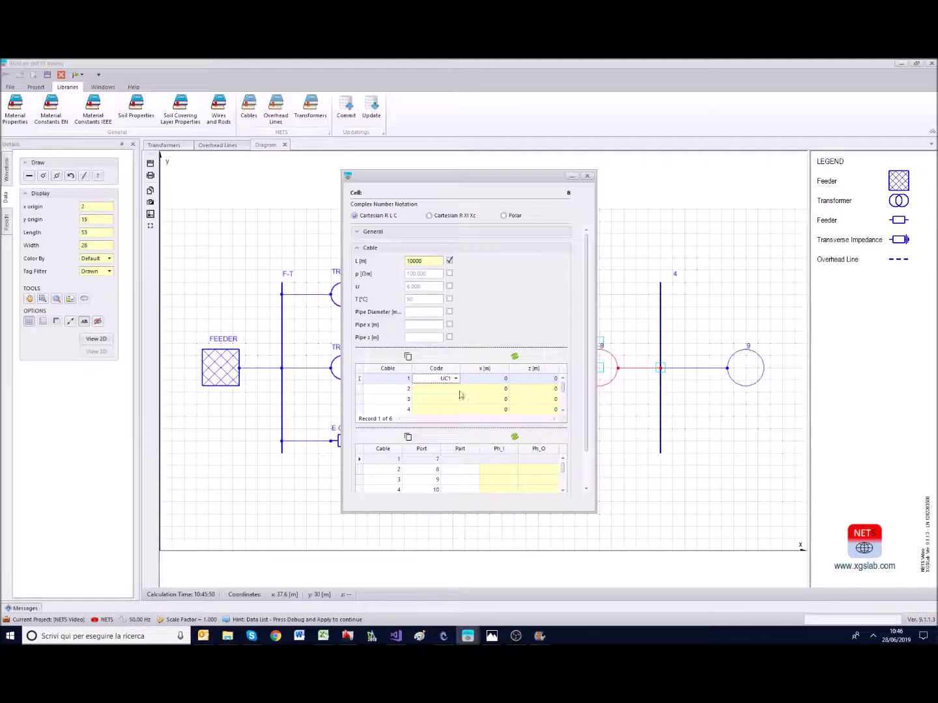
{"action": "left_click", "coordinate": [408, 357]}
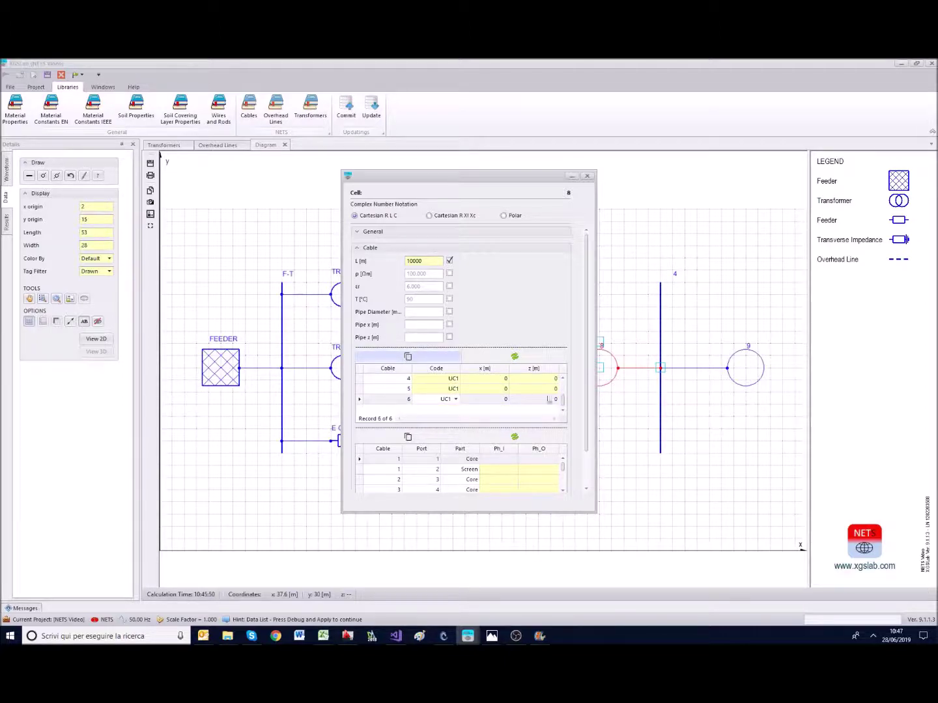
Step: Position cable 1 at x -2 m and z 1 m
{"action": "scroll", "coordinate": [564, 402], "scroll_direction": "up", "scroll_amount": 2}
{"action": "left_click", "coordinate": [514, 380]}
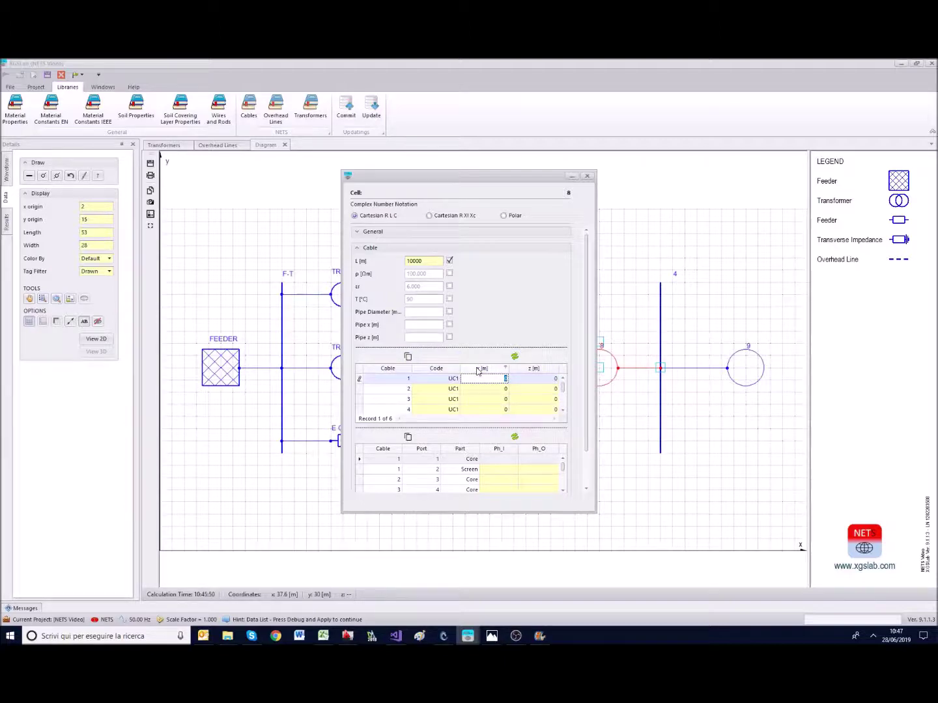
{"action": "left_click", "coordinate": [528, 381]}
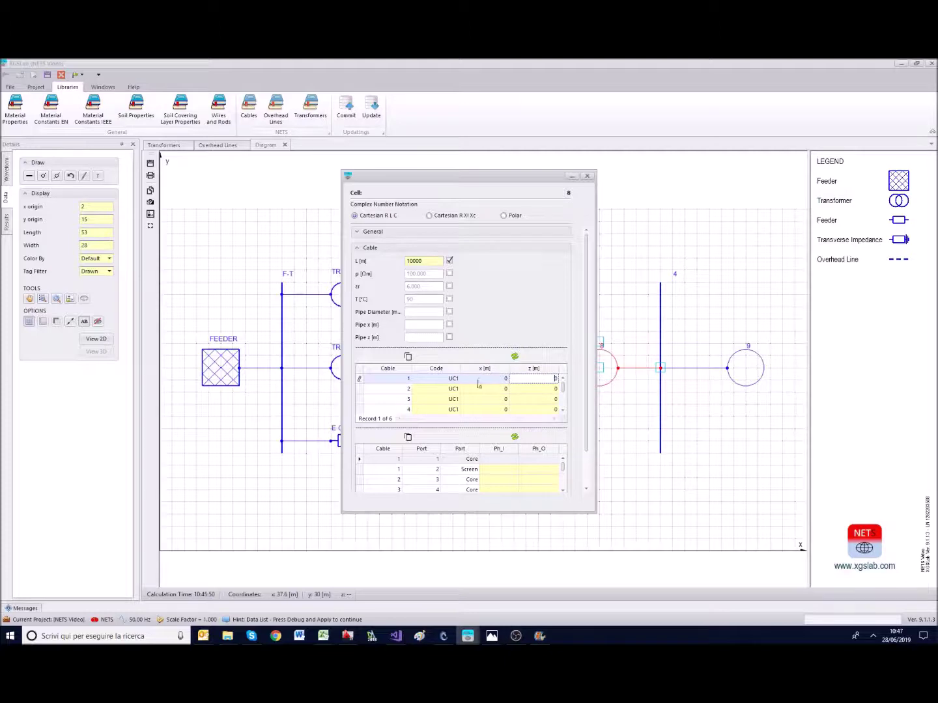
{"action": "left_click", "coordinate": [489, 382]}
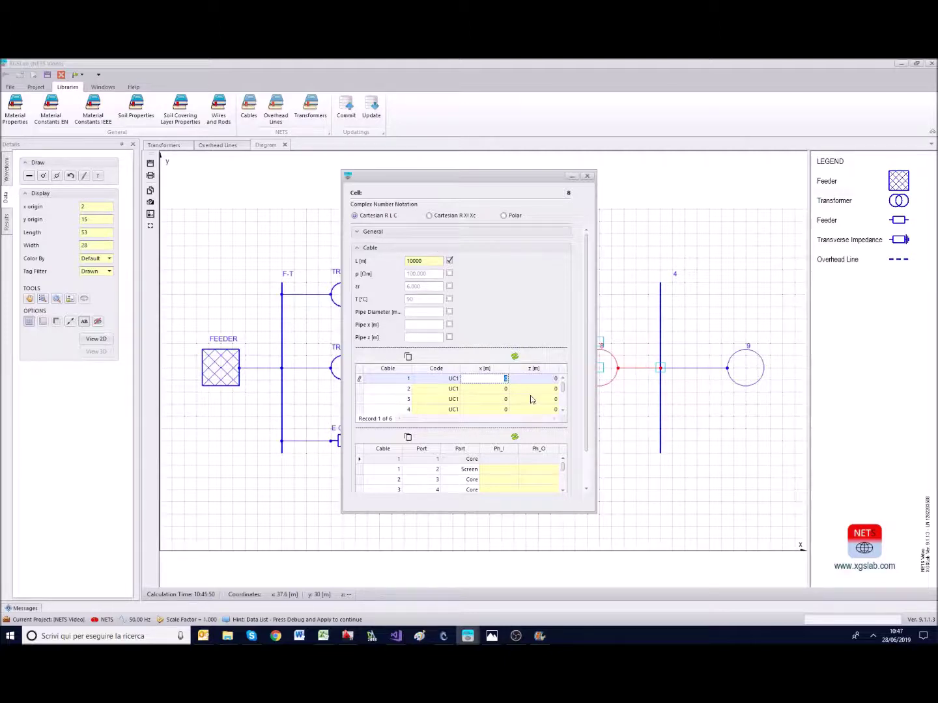
{"action": "type", "text": "1"}
{"action": "key", "text": "Tab"}
{"action": "type", "text": "1"}
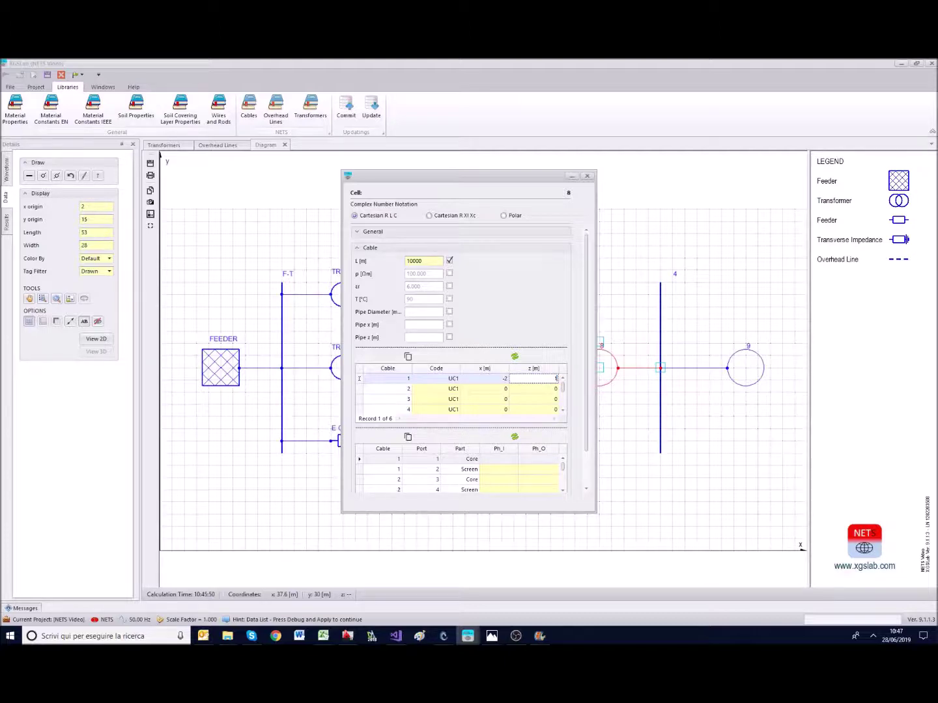
{"action": "key", "text": "Tab"}
Step: Position cable 2 at x -1.5 m and cable 3 at x -1 m, both at z 1 m
{"action": "type", "text": "1.5"}
{"action": "key", "text": "Tab"}
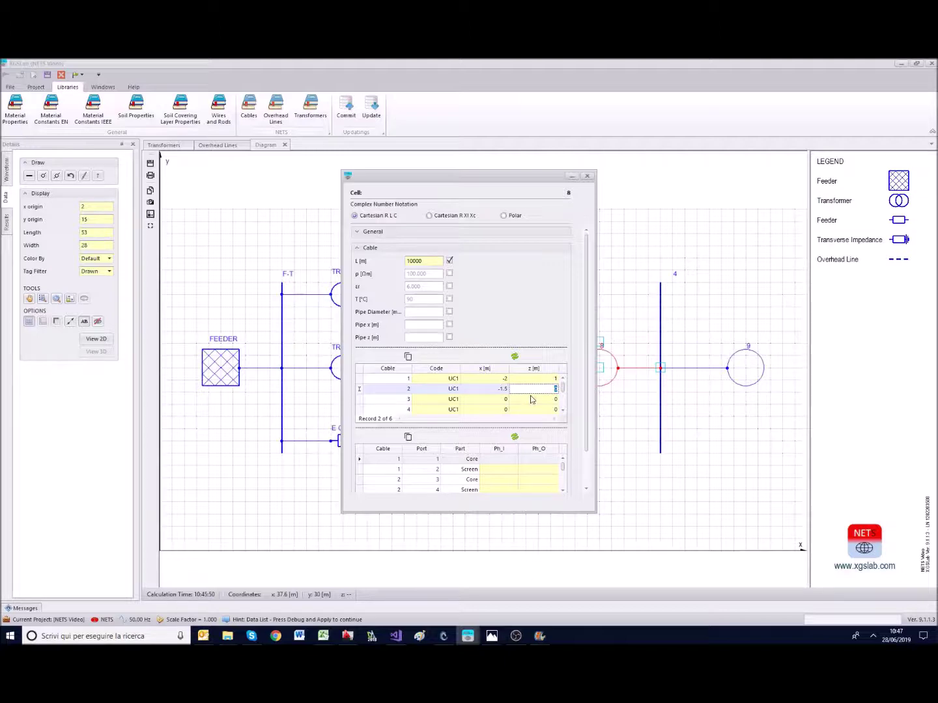
{"action": "type", "text": "1"}
{"action": "key", "text": "Tab"}
{"action": "type", "text": "-1"}
{"action": "key", "text": "Tab"}
{"action": "type", "text": "1"}
{"action": "key", "text": "Tab"}
{"action": "left_click", "coordinate": [531, 399]}
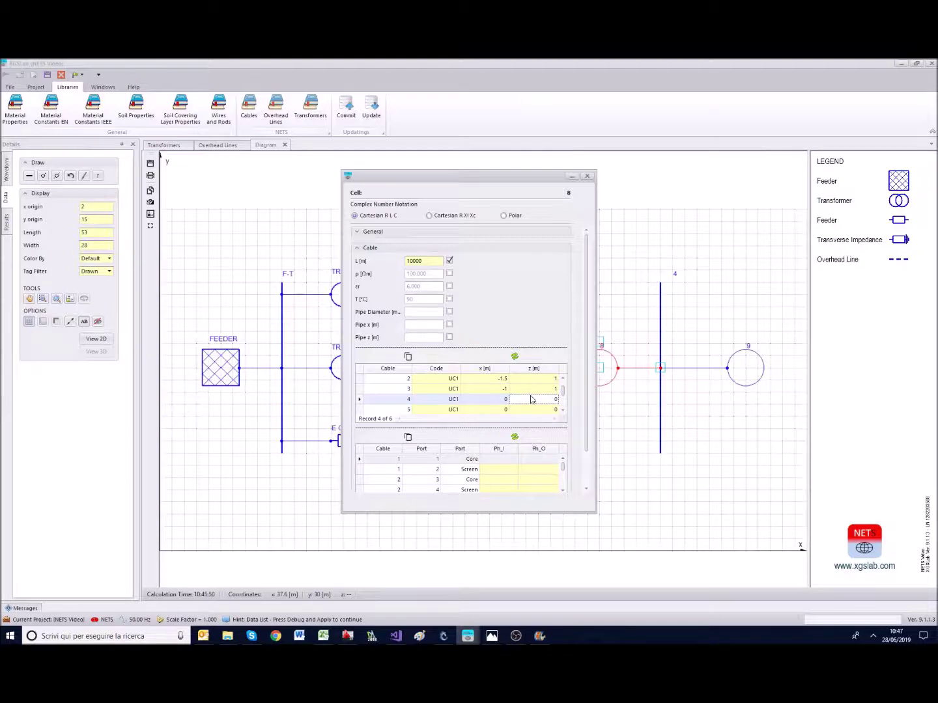
Step: Position cables 4, 5 and 6 at x 1, 1.5 and 2 m, all at z 1 m
{"action": "left_click", "coordinate": [497, 400]}
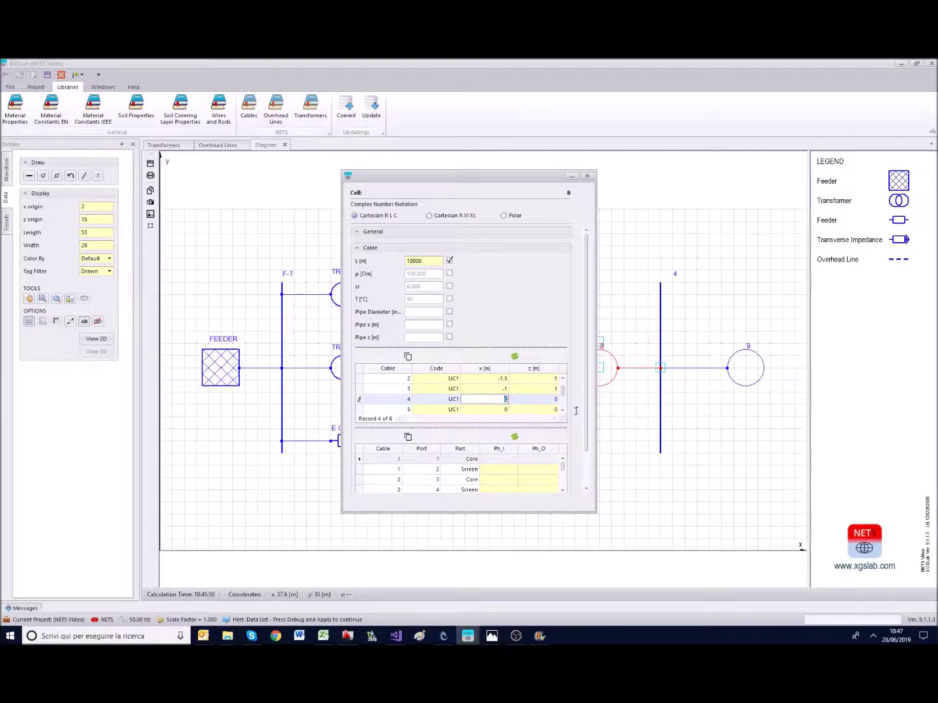
{"action": "type", "text": "1"}
{"action": "key", "text": "Tab"}
{"action": "type", "text": "1"}
{"action": "key", "text": "Tab"}
{"action": "type", "text": "1.5"}
{"action": "key", "text": "Tab"}
{"action": "type", "text": "1"}
{"action": "key", "text": "Tab"}
{"action": "type", "text": "2"}
{"action": "key", "text": "Tab"}
{"action": "type", "text": "1"}
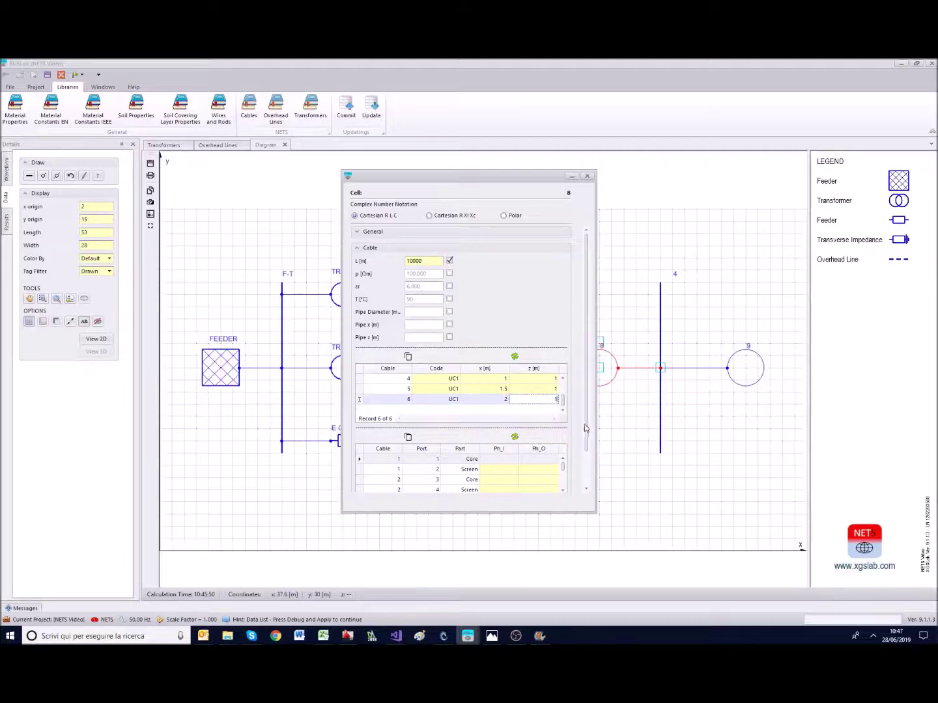
Step: Assign input and output phase A to cable 1's core and phase D to its screen
{"action": "scroll", "coordinate": [582, 422], "scroll_direction": "down", "scroll_amount": 2}
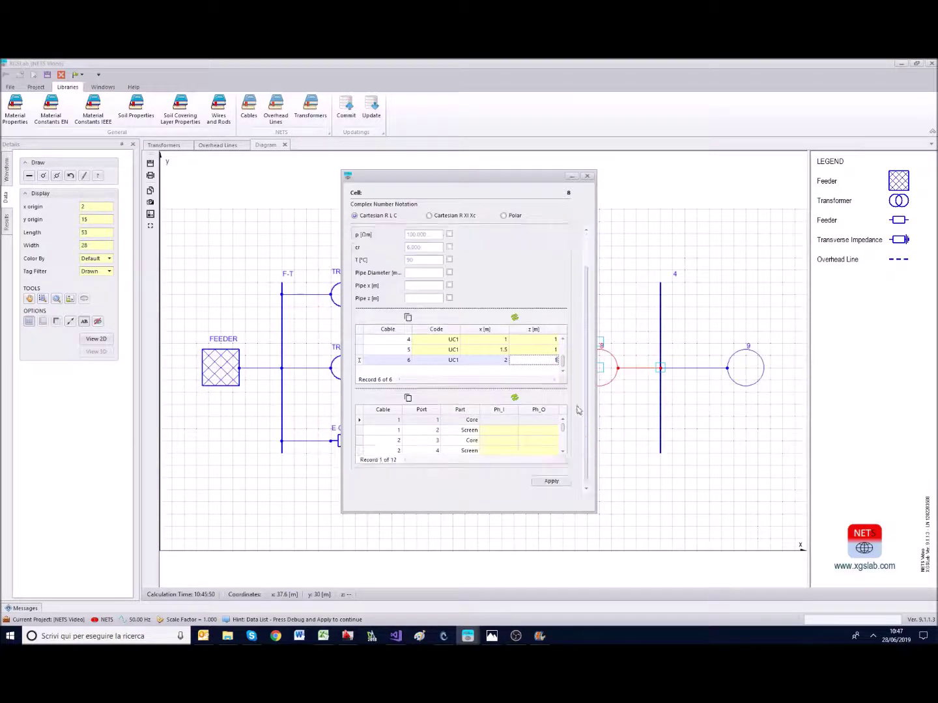
{"action": "left_click", "coordinate": [515, 425]}
{"action": "left_click", "coordinate": [515, 420]}
{"action": "left_click", "coordinate": [498, 431]}
{"action": "left_click", "coordinate": [554, 420]}
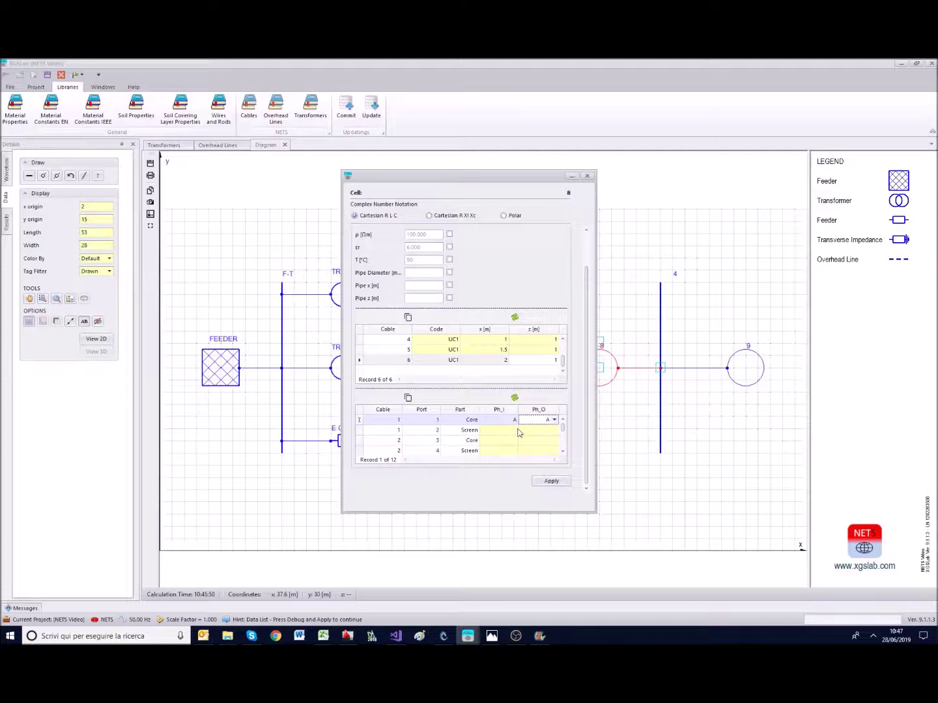
{"action": "left_click", "coordinate": [503, 431]}
{"action": "left_click", "coordinate": [492, 462]}
{"action": "left_click", "coordinate": [554, 430]}
{"action": "left_click", "coordinate": [554, 430]}
{"action": "left_click", "coordinate": [531, 461]}
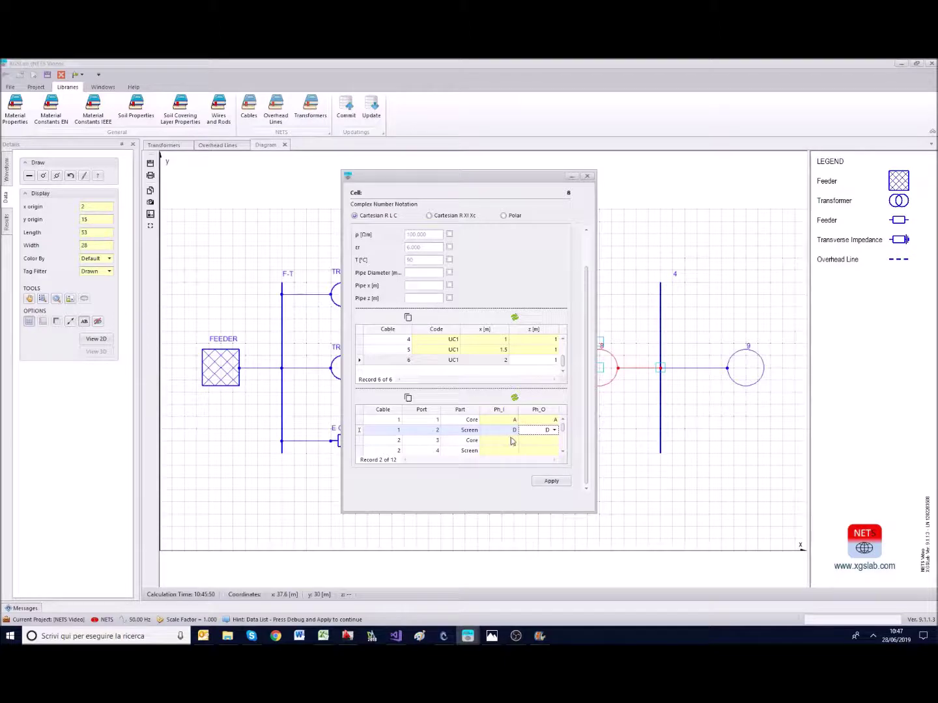
Step: Assign input and output phase B to cable 2's core and phase D to its screen
{"action": "left_click", "coordinate": [513, 441]}
{"action": "left_click", "coordinate": [513, 441]}
{"action": "left_click", "coordinate": [498, 457]}
{"action": "left_click", "coordinate": [550, 442]}
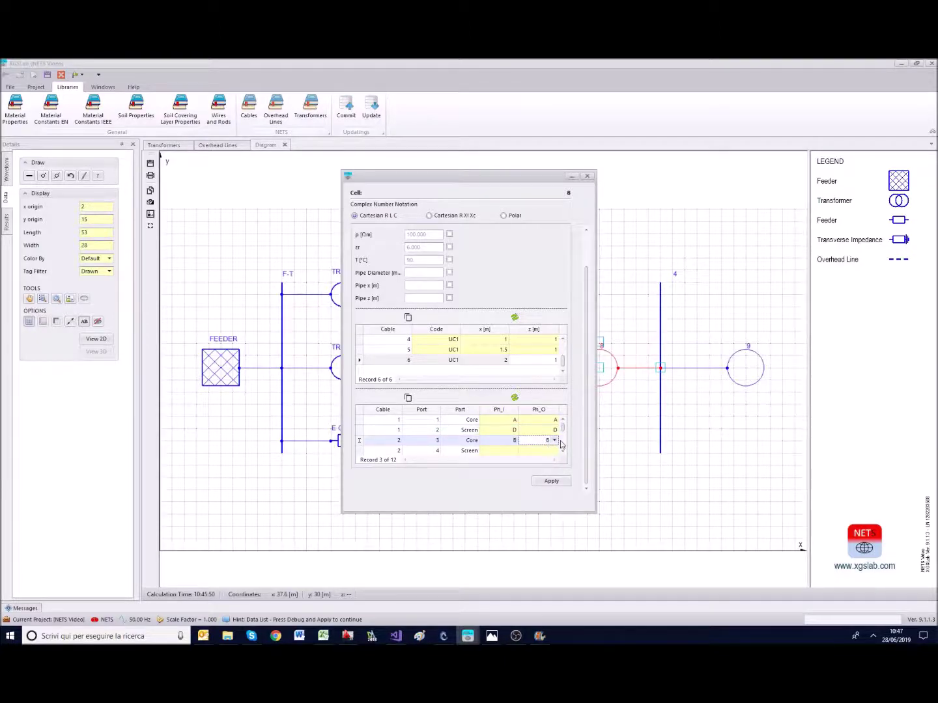
{"action": "double_click", "coordinate": [564, 454]}
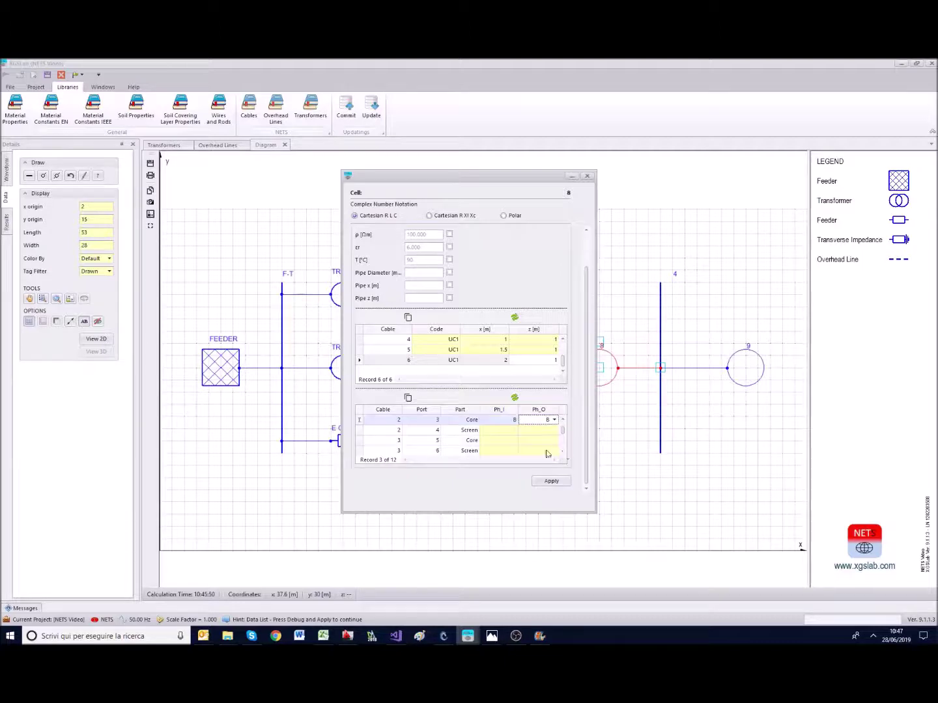
{"action": "left_click", "coordinate": [512, 432]}
{"action": "left_click", "coordinate": [512, 430]}
{"action": "left_click", "coordinate": [484, 461]}
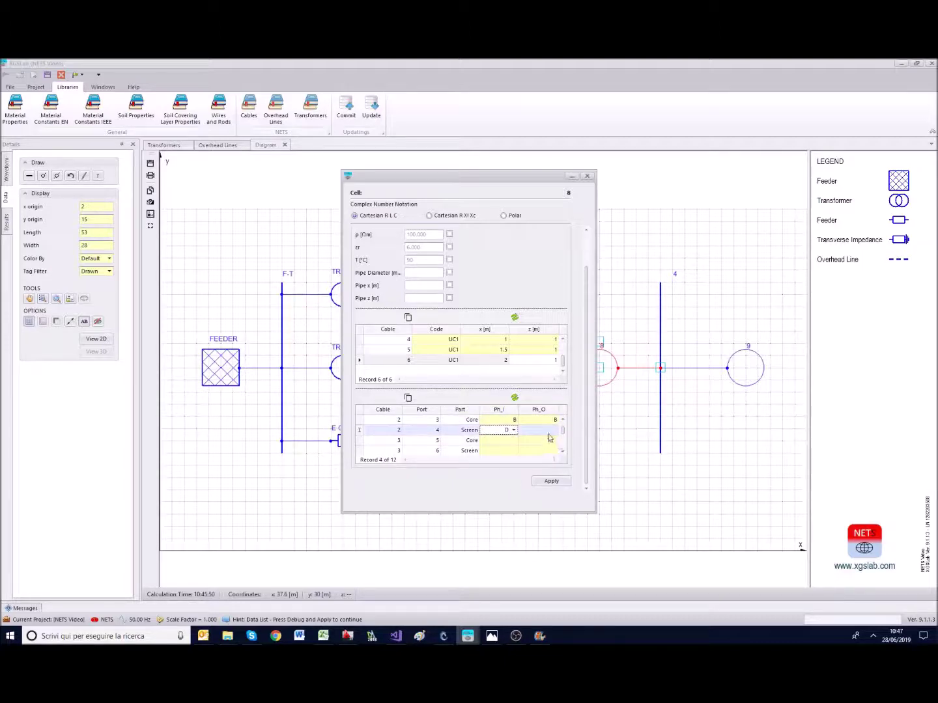
{"action": "left_click", "coordinate": [554, 431]}
{"action": "left_click", "coordinate": [524, 461]}
Step: Assign input and output phase C to cable 3's core and phase D to its screen
{"action": "left_click", "coordinate": [512, 442]}
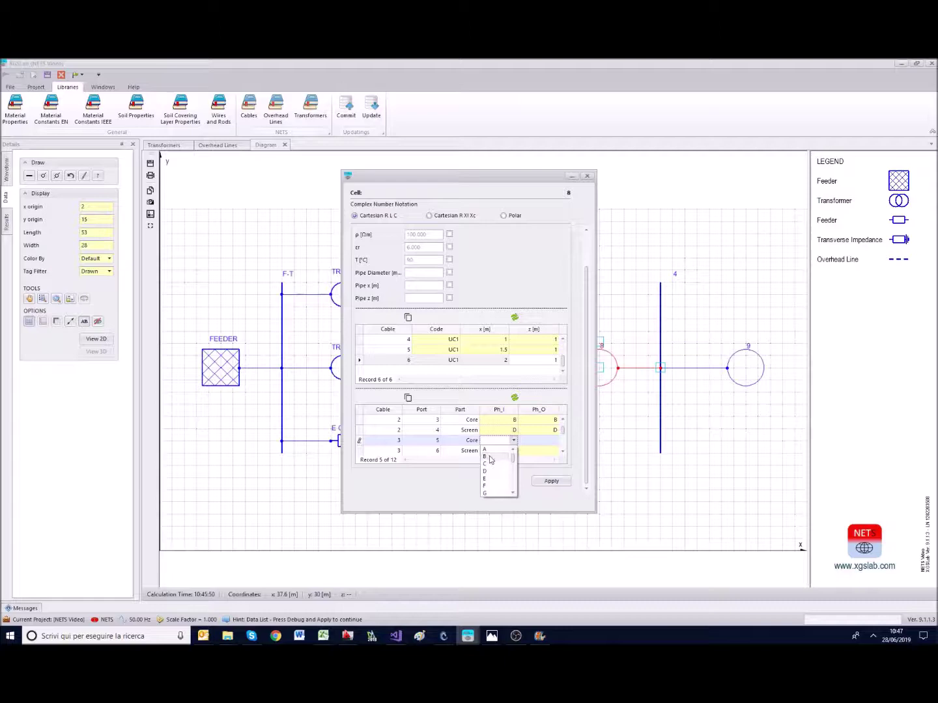
{"action": "left_click", "coordinate": [493, 465]}
{"action": "left_click", "coordinate": [552, 442]}
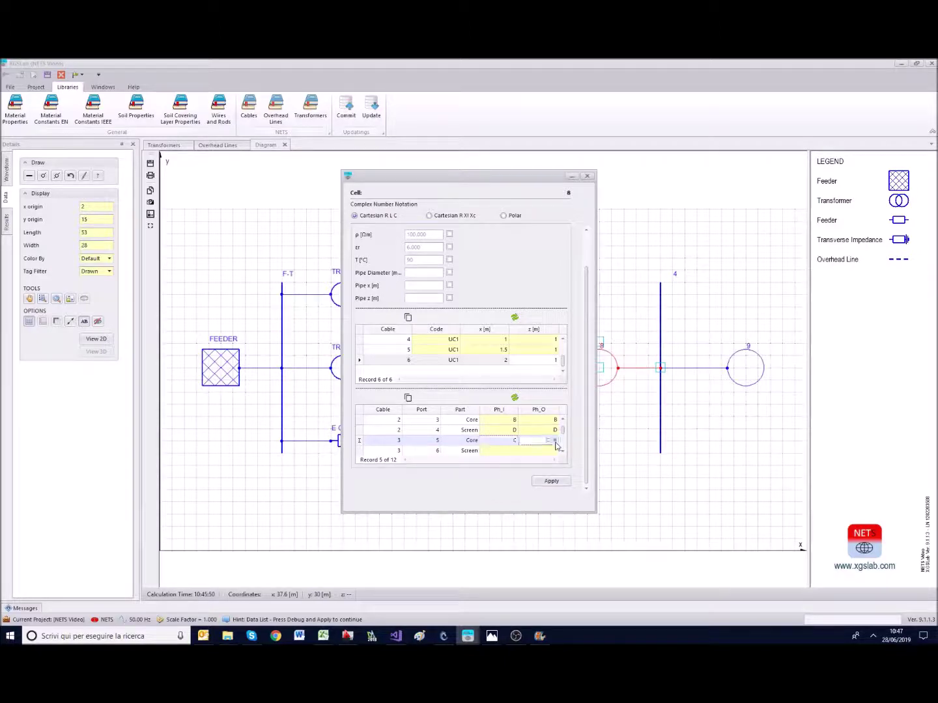
{"action": "left_click", "coordinate": [507, 452]}
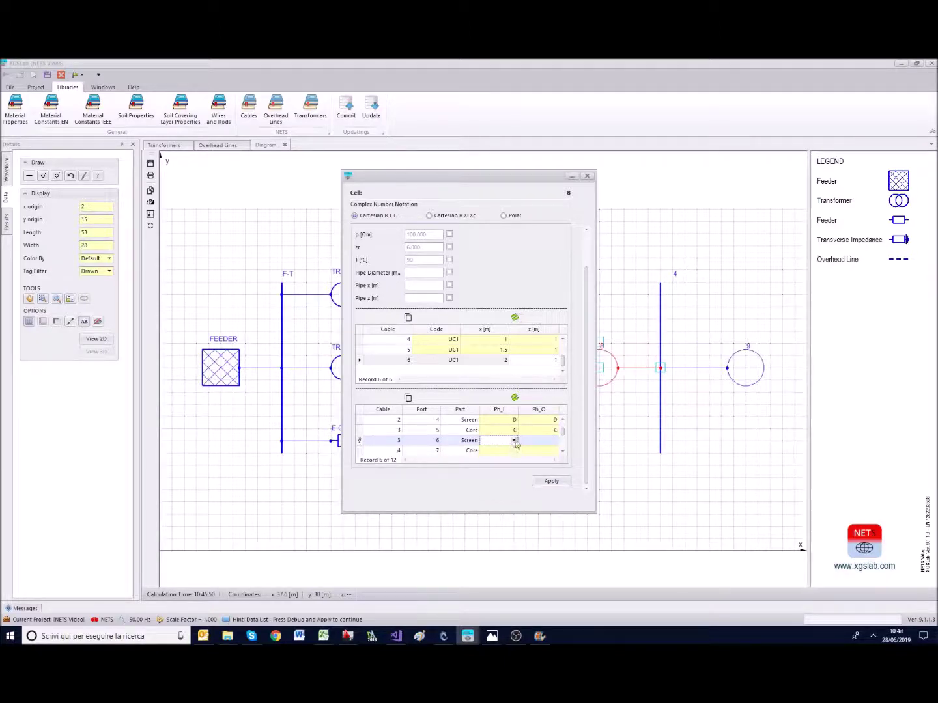
{"action": "left_click", "coordinate": [514, 442]}
{"action": "left_click", "coordinate": [499, 475]}
{"action": "left_click", "coordinate": [548, 442]}
{"action": "left_click", "coordinate": [554, 445]}
Step: Assign input and output phase A to cable 4's core and phase D to its screen
{"action": "left_click", "coordinate": [518, 450]}
{"action": "left_click", "coordinate": [515, 442]}
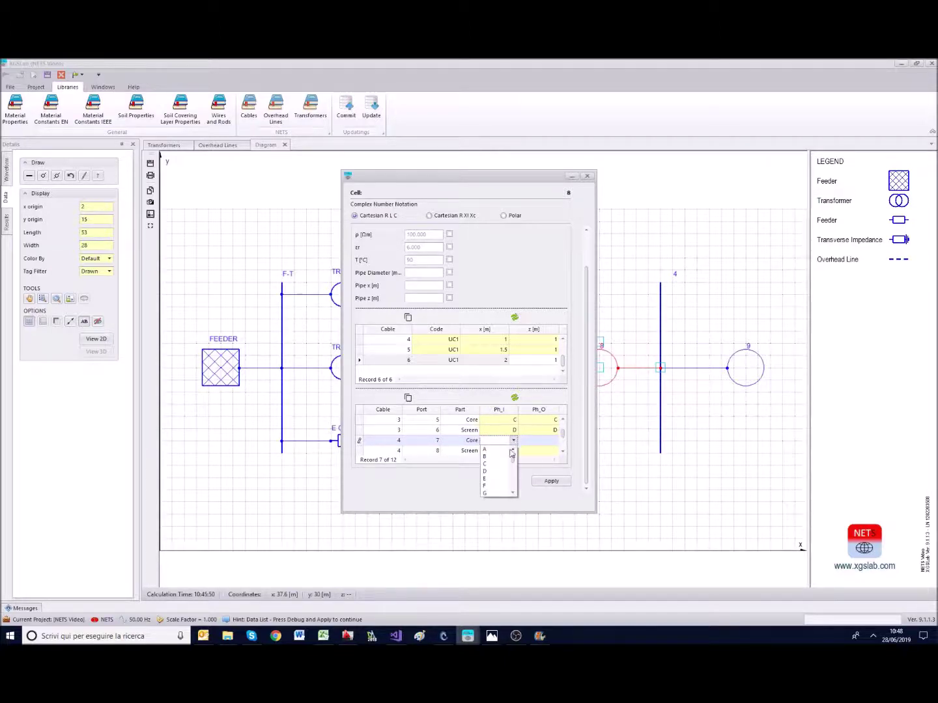
{"action": "left_click", "coordinate": [493, 449]}
{"action": "left_click", "coordinate": [552, 442]}
{"action": "left_click", "coordinate": [529, 449]}
{"action": "left_click", "coordinate": [504, 451]}
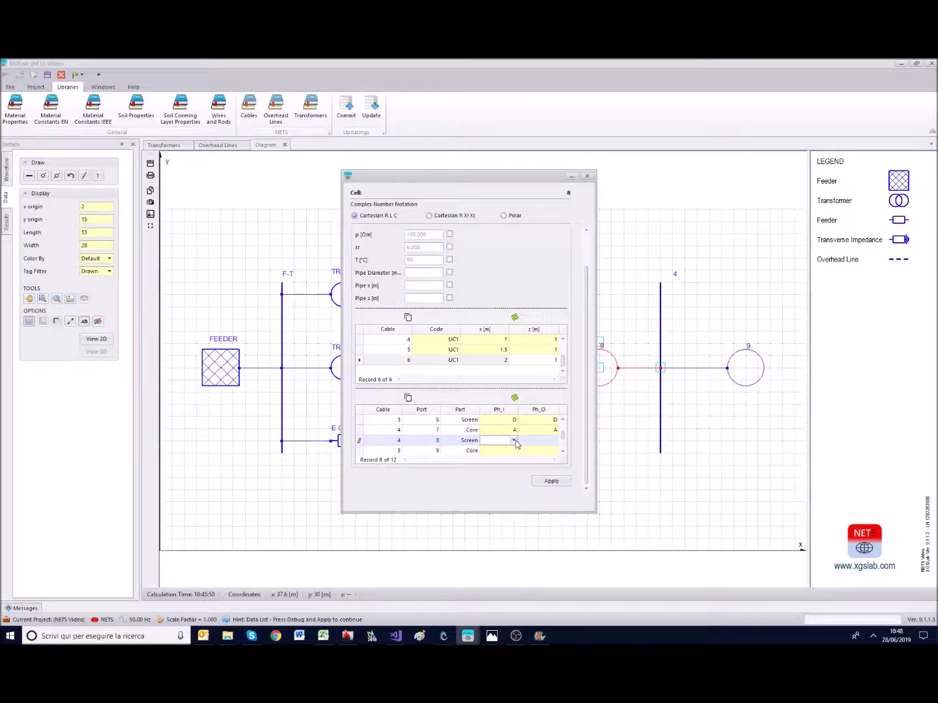
{"action": "left_click", "coordinate": [515, 443]}
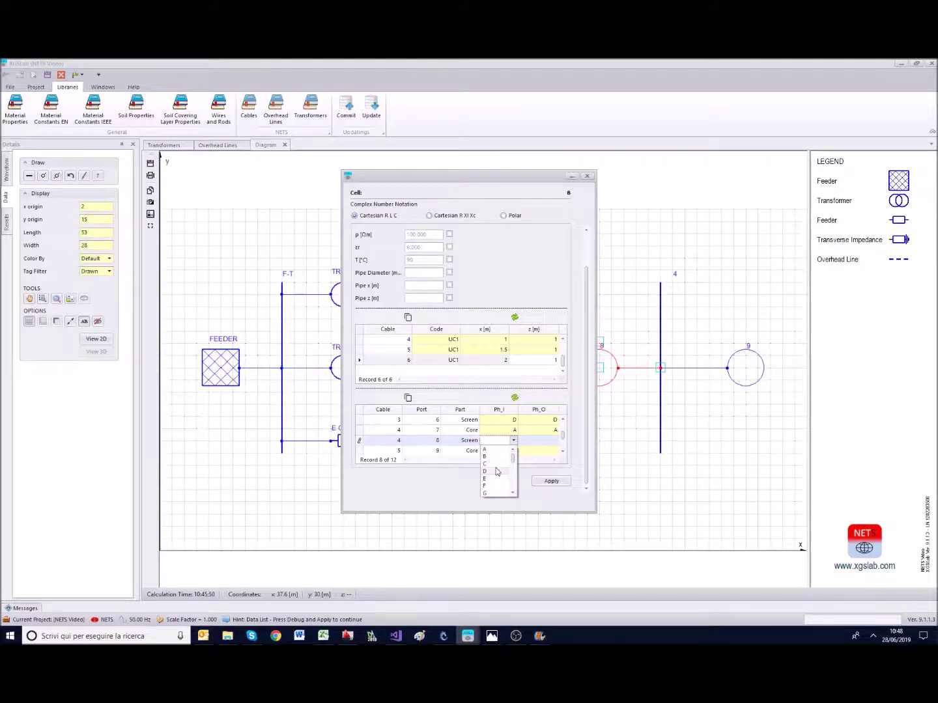
{"action": "left_click", "coordinate": [495, 465]}
{"action": "left_click", "coordinate": [512, 440]}
{"action": "left_click", "coordinate": [492, 474]}
Step: Assign input and output phase B to cable 5's core and phase D to its screen
{"action": "left_click", "coordinate": [513, 454]}
{"action": "left_click", "coordinate": [513, 441]}
{"action": "left_click", "coordinate": [495, 460]}
{"action": "left_click", "coordinate": [554, 441]}
{"action": "left_click", "coordinate": [529, 458]}
{"action": "left_click", "coordinate": [502, 451]}
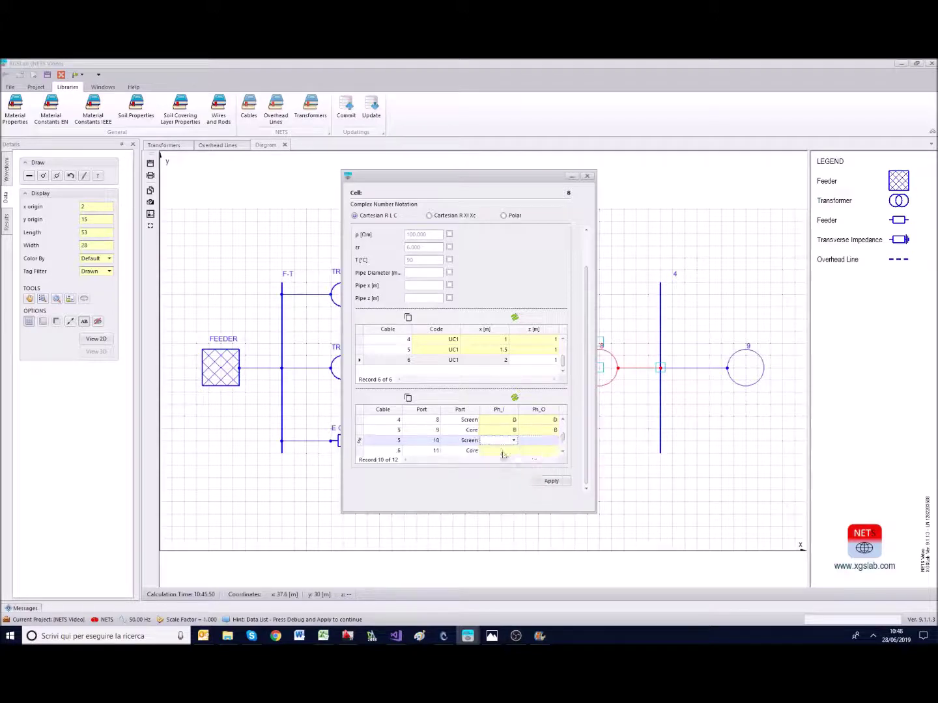
{"action": "left_click", "coordinate": [514, 441]}
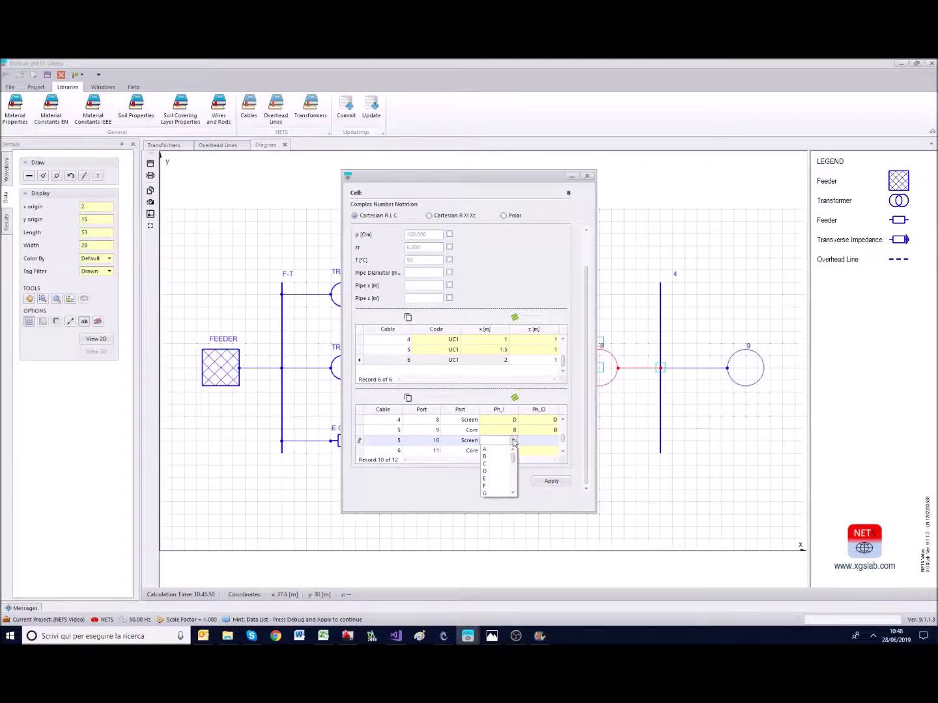
{"action": "left_click", "coordinate": [494, 475]}
{"action": "left_click", "coordinate": [554, 441]}
{"action": "left_click", "coordinate": [530, 472]}
Step: Assign phase C to cable 6's core and phase D to its screen, apply the cell data, and center its name label above the cable symbol
{"action": "left_click", "coordinate": [513, 451]}
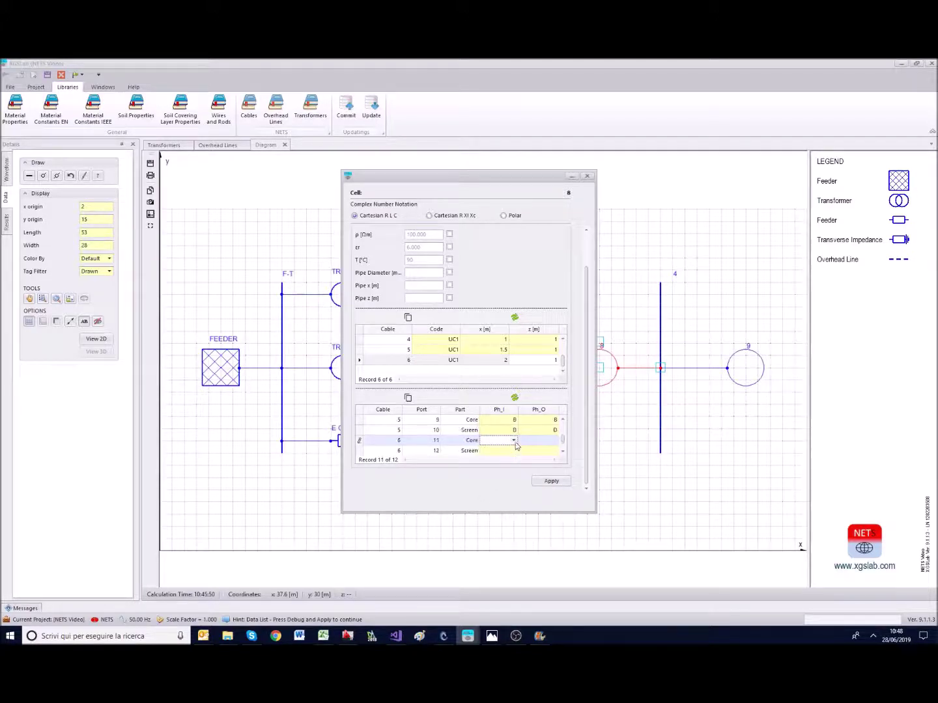
{"action": "left_click", "coordinate": [513, 441]}
{"action": "left_click", "coordinate": [498, 464]}
{"action": "left_click", "coordinate": [518, 452]}
{"action": "left_click", "coordinate": [514, 442]}
{"action": "left_click", "coordinate": [501, 474]}
{"action": "left_click", "coordinate": [547, 483]}
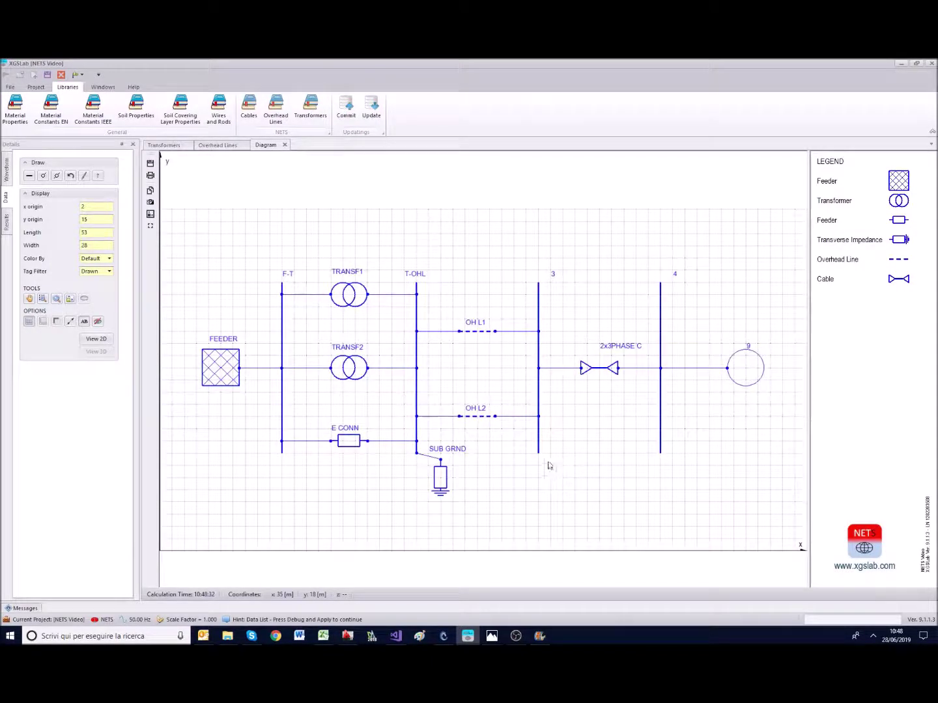
{"action": "left_click_drag", "start_coordinate": [597, 350], "coordinate": [580, 352]}
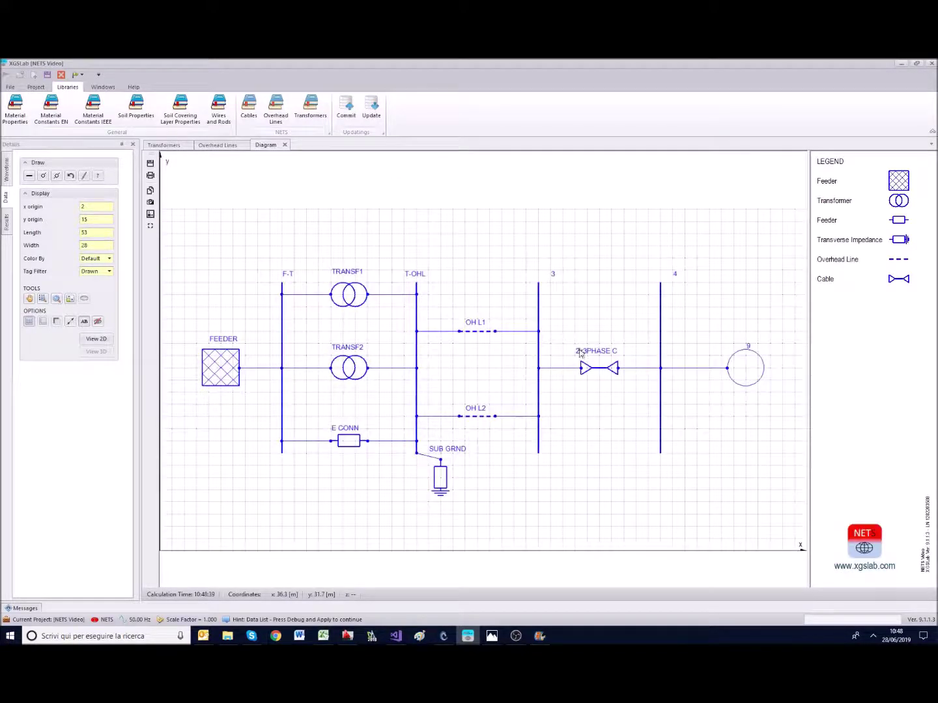
Step: Try to open bus 3 in the diagram for editing
{"action": "left_click", "coordinate": [537, 314]}
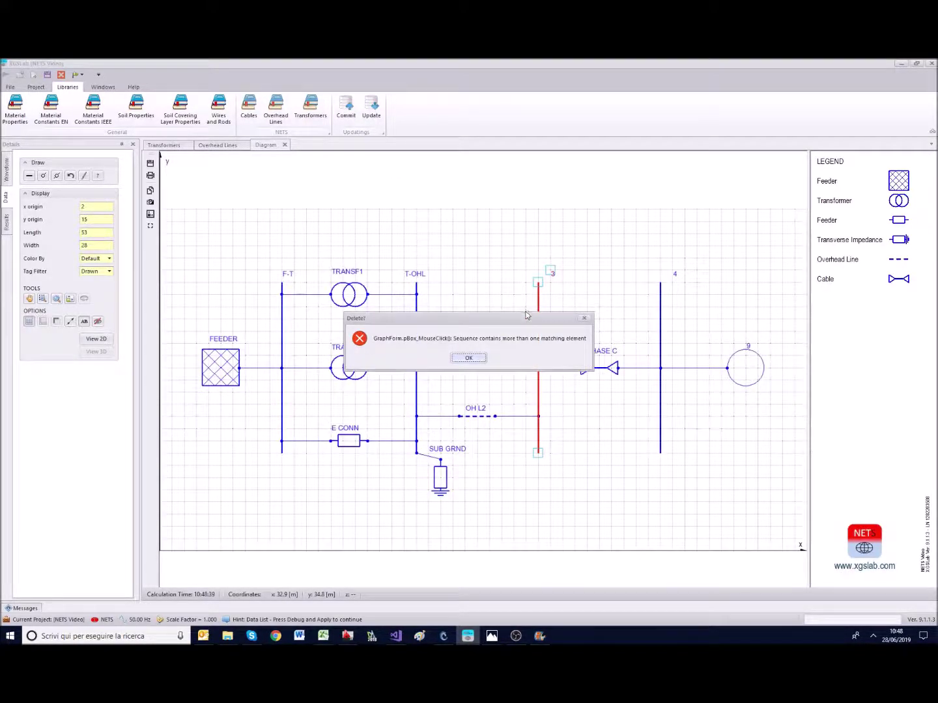
{"action": "left_click", "coordinate": [478, 359]}
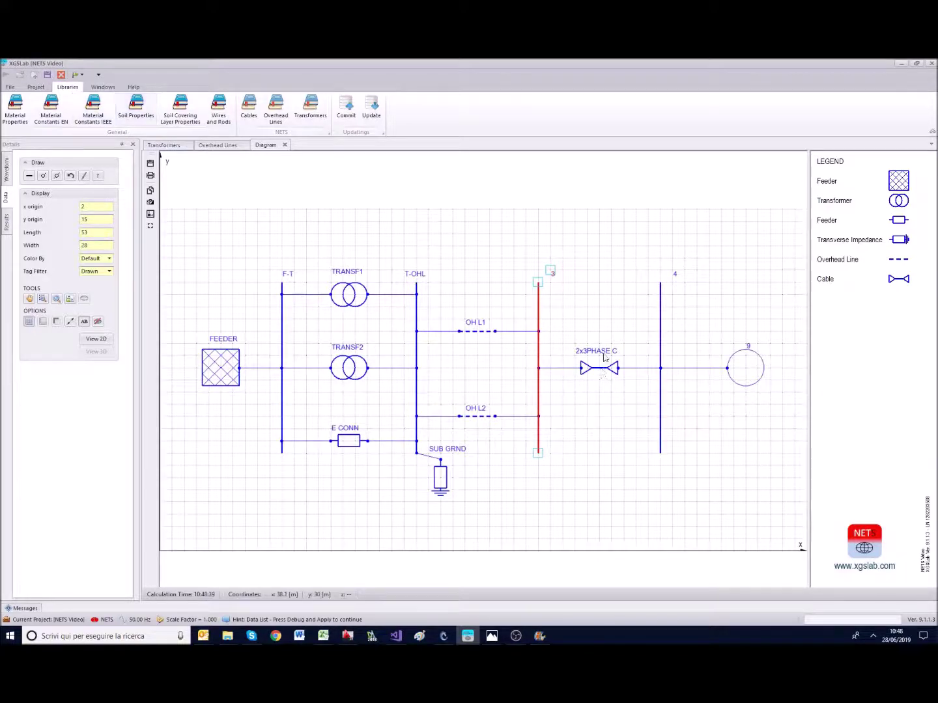
{"action": "left_click", "coordinate": [539, 316]}
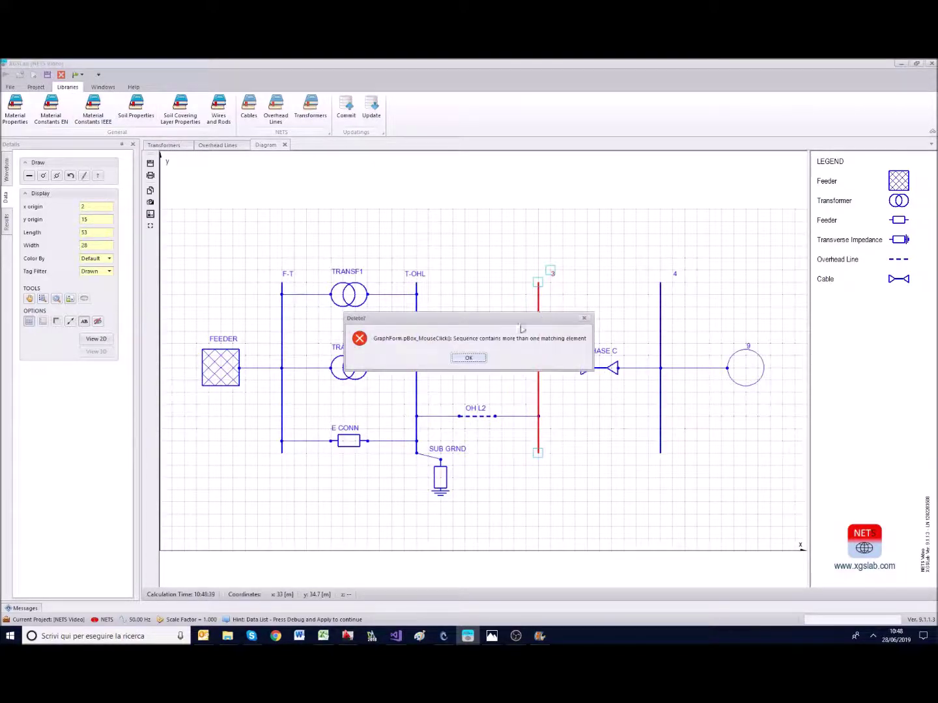
{"action": "left_click", "coordinate": [469, 359]}
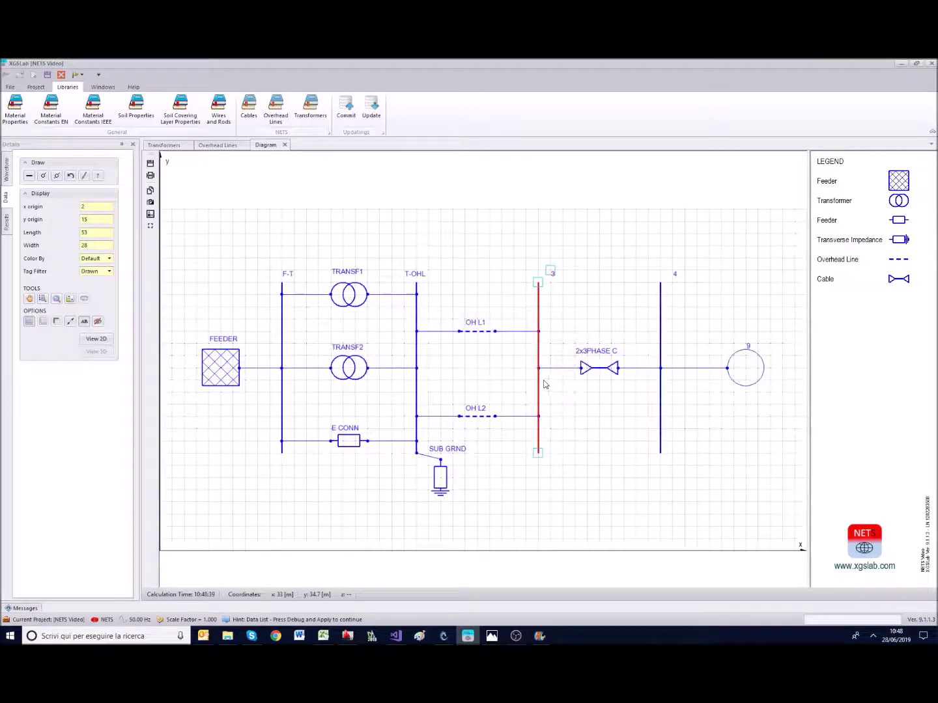
{"action": "left_click", "coordinate": [540, 383]}
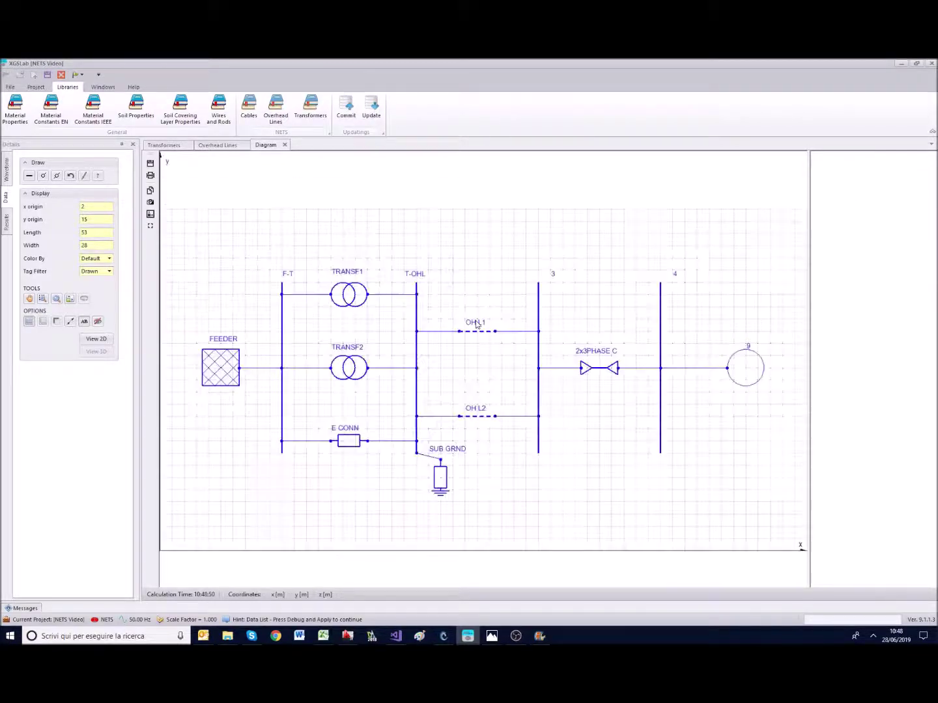
{"action": "left_click", "coordinate": [536, 352]}
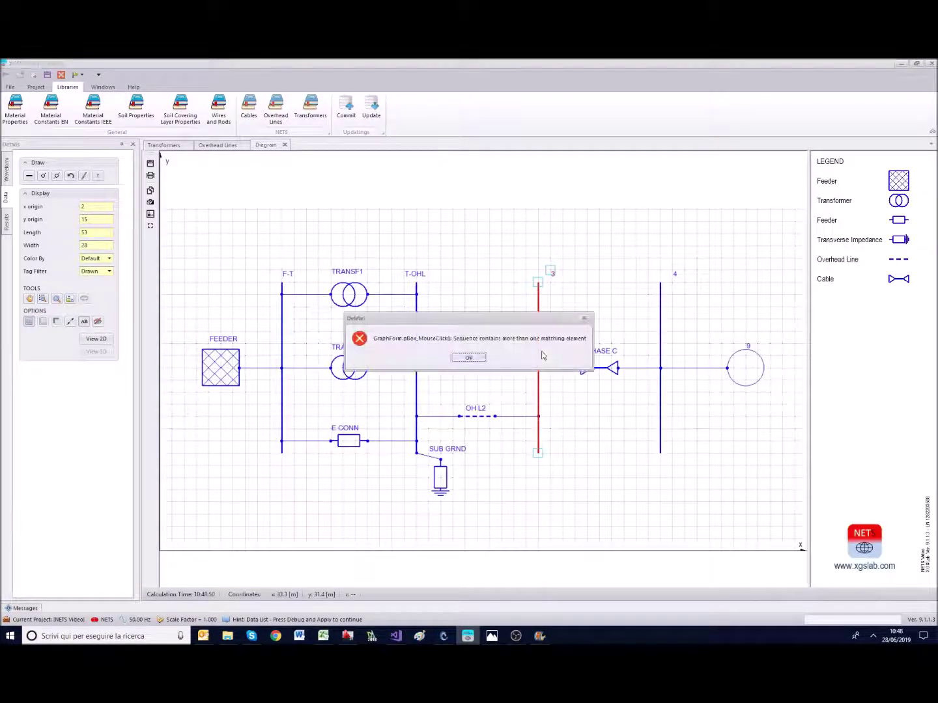
{"action": "left_click", "coordinate": [469, 357]}
{"action": "left_click", "coordinate": [606, 350]}
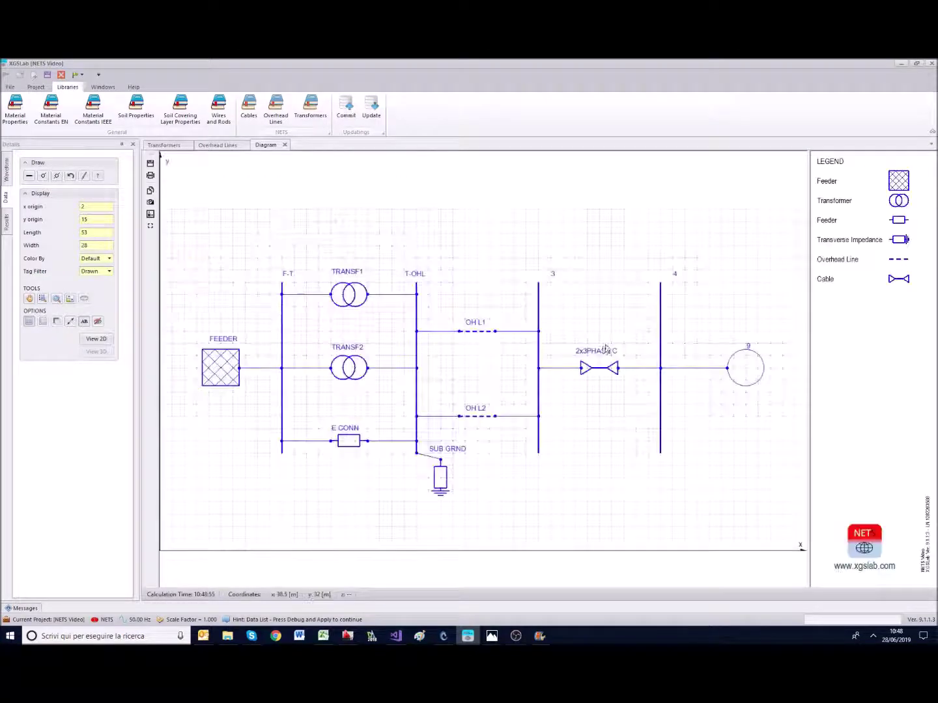
Step: Define cell 9 as a transverse impedance named NO LOAD with 3 ports
{"action": "double_click", "coordinate": [751, 368]}
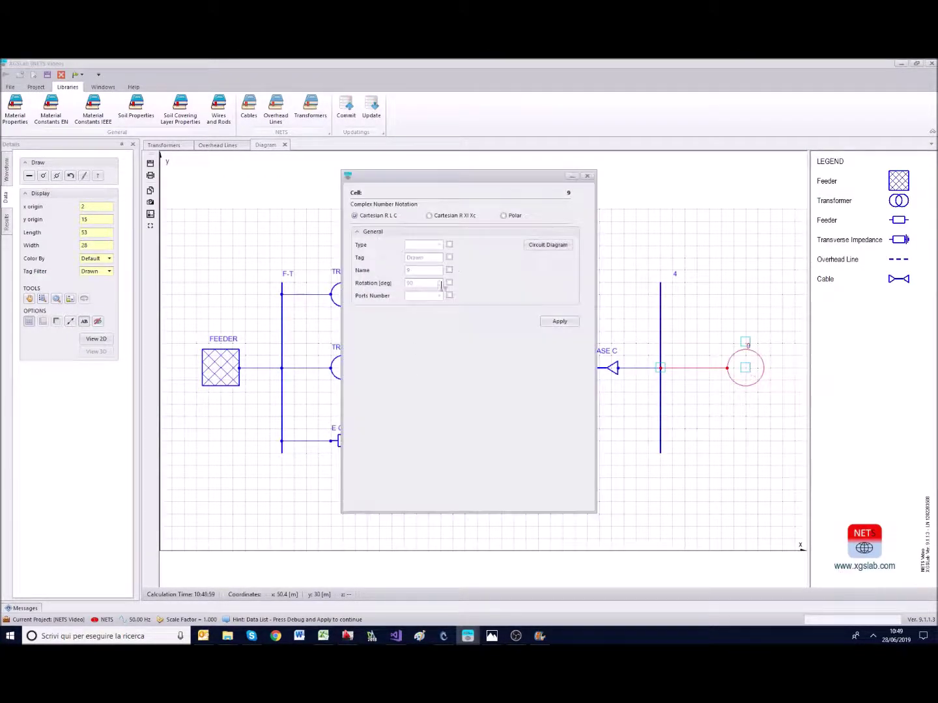
{"action": "left_click", "coordinate": [449, 245]}
{"action": "left_click", "coordinate": [439, 245]}
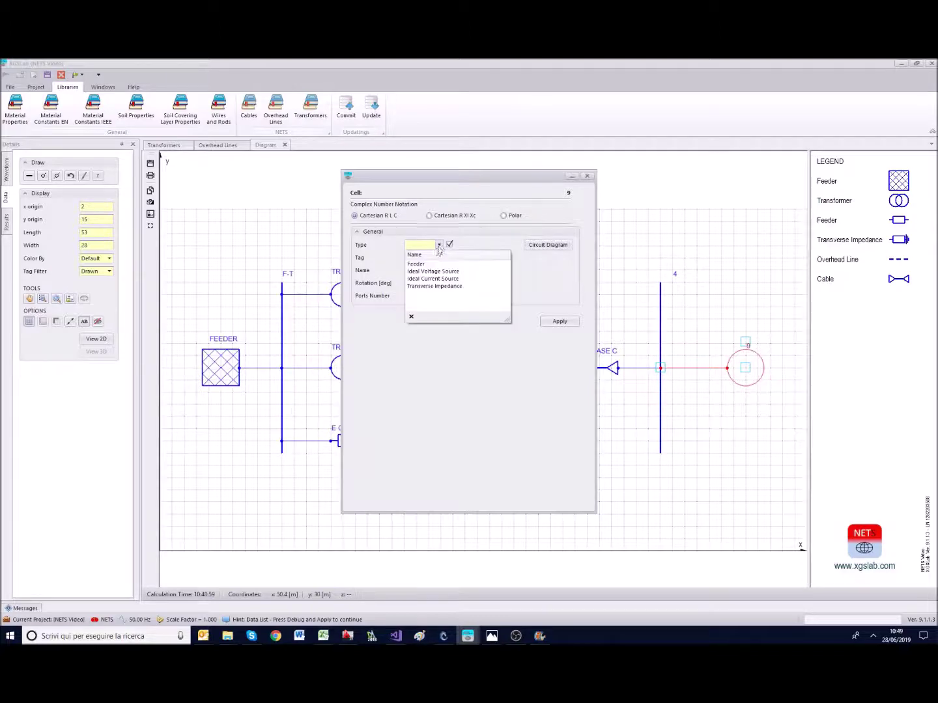
{"action": "left_click", "coordinate": [433, 286]}
{"action": "left_click", "coordinate": [449, 270]}
{"action": "type", "text": "NO LOAD"}
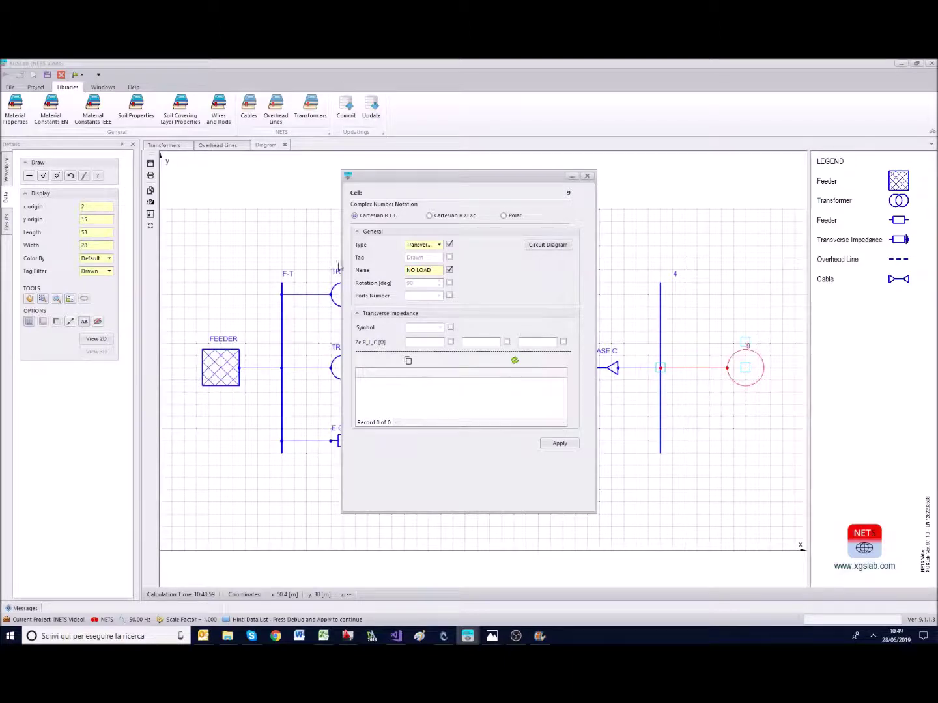
{"action": "left_click", "coordinate": [449, 295]}
{"action": "left_click", "coordinate": [440, 296]}
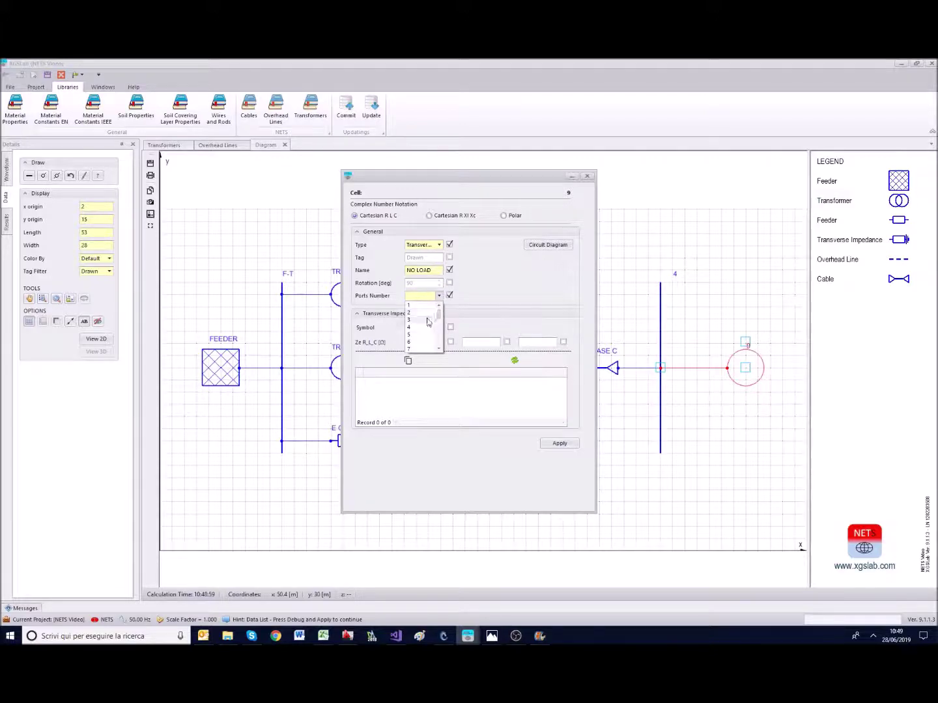
{"action": "left_click", "coordinate": [428, 319]}
Step: Give the NO LOAD cell a transverse impedance symbol, 0° rotation and a common resistive impedance Ze of 1E6 Ω
{"action": "left_click", "coordinate": [450, 326]}
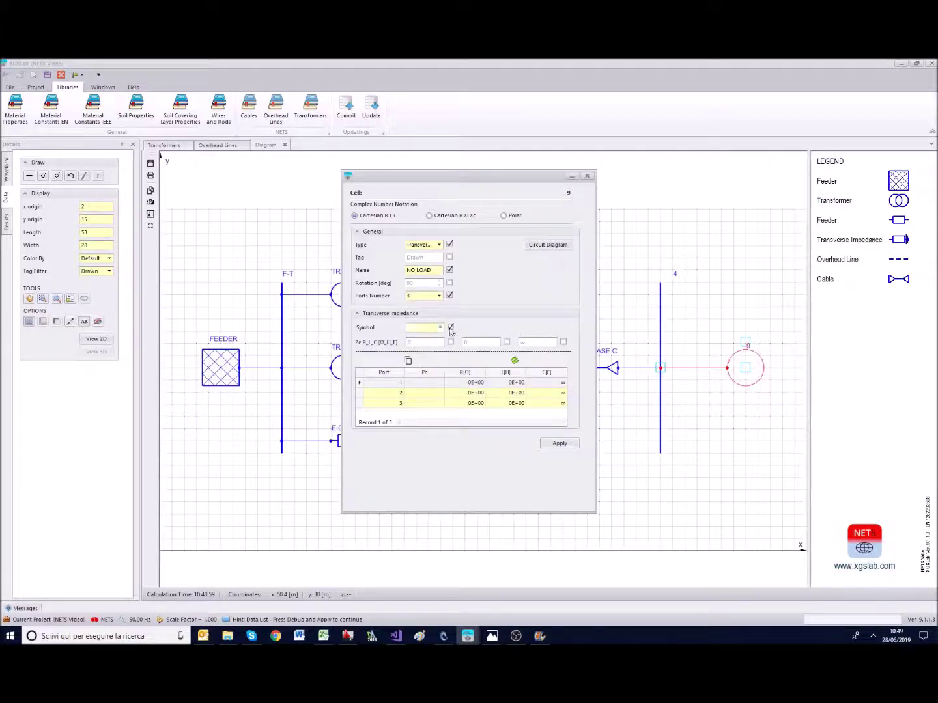
{"action": "left_click", "coordinate": [439, 327]}
{"action": "left_click", "coordinate": [436, 338]}
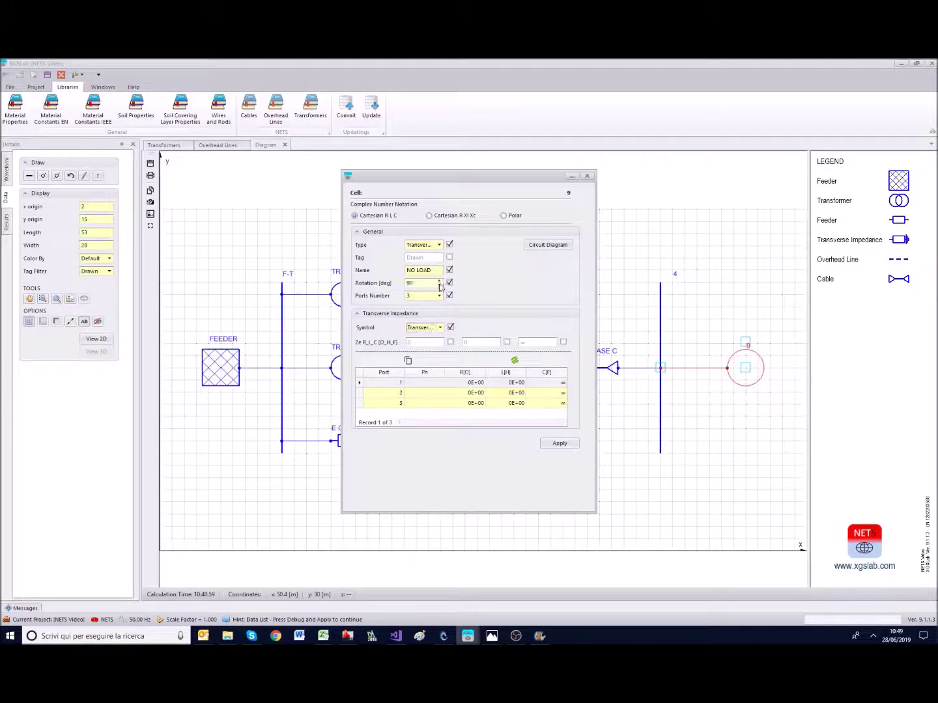
{"action": "left_click", "coordinate": [416, 284]}
{"action": "type", "text": "0"}
{"action": "left_click", "coordinate": [449, 344]}
{"action": "type", "text": "1"}
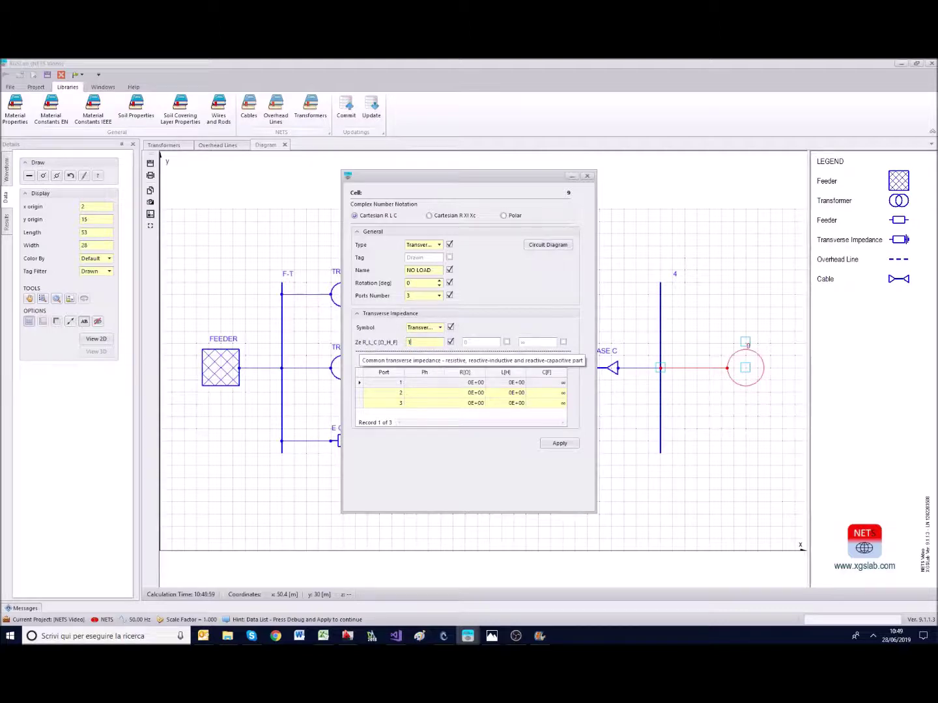
{"action": "type", "text": "E6"}
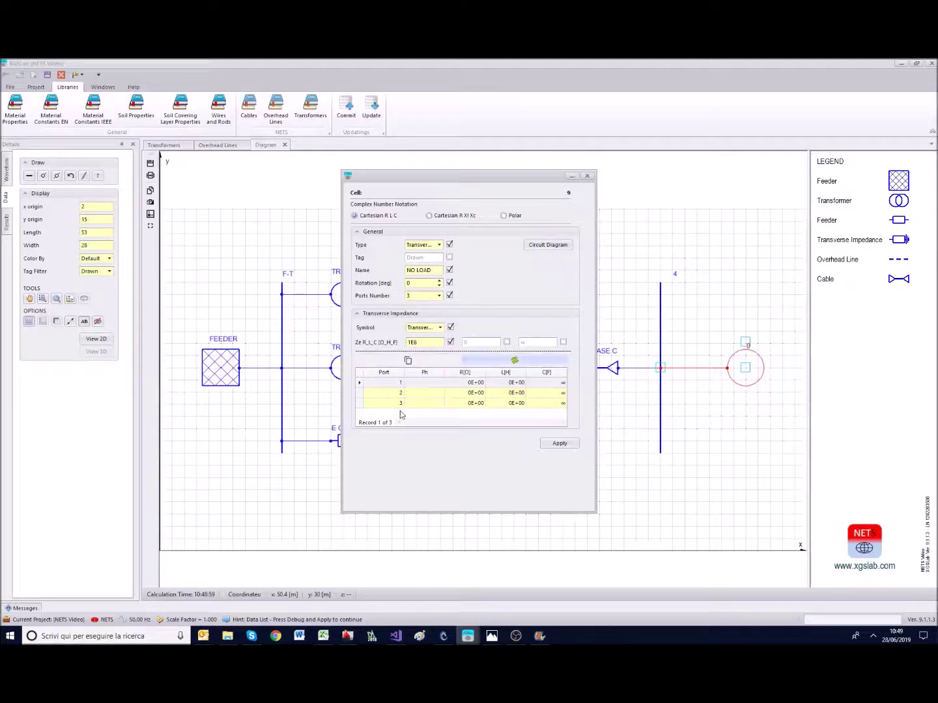
Step: Assign phases A, B and C to NO LOAD ports 1 to 3 with a resistance of 1E6 Ω each, and apply the data
{"action": "left_click", "coordinate": [439, 383]}
{"action": "left_click", "coordinate": [424, 394]}
{"action": "left_click", "coordinate": [480, 383]}
{"action": "left_click", "coordinate": [407, 361]}
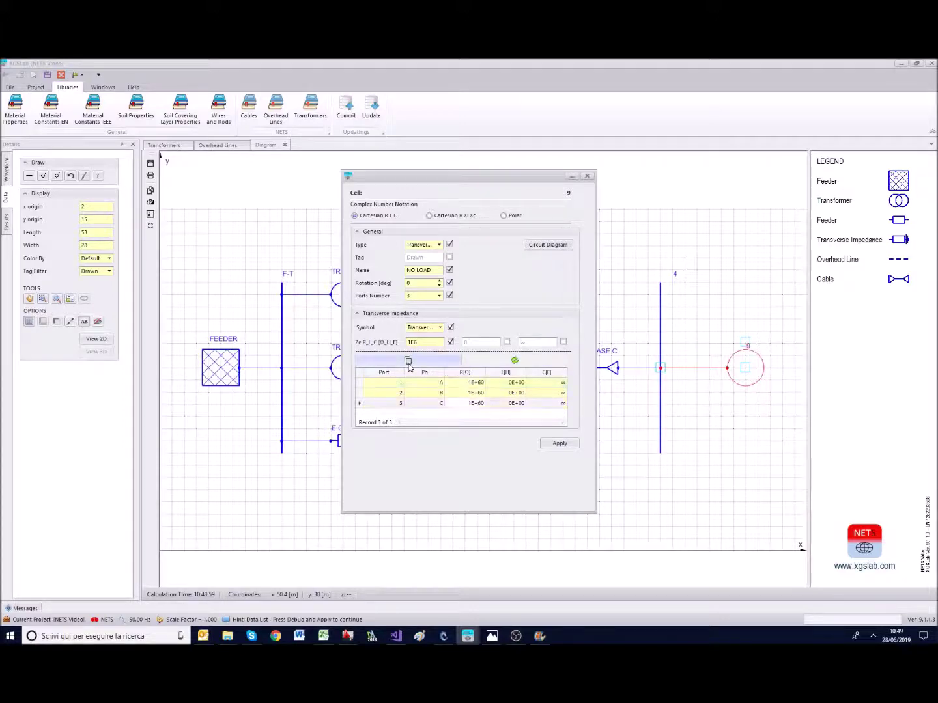
{"action": "left_click", "coordinate": [481, 383]}
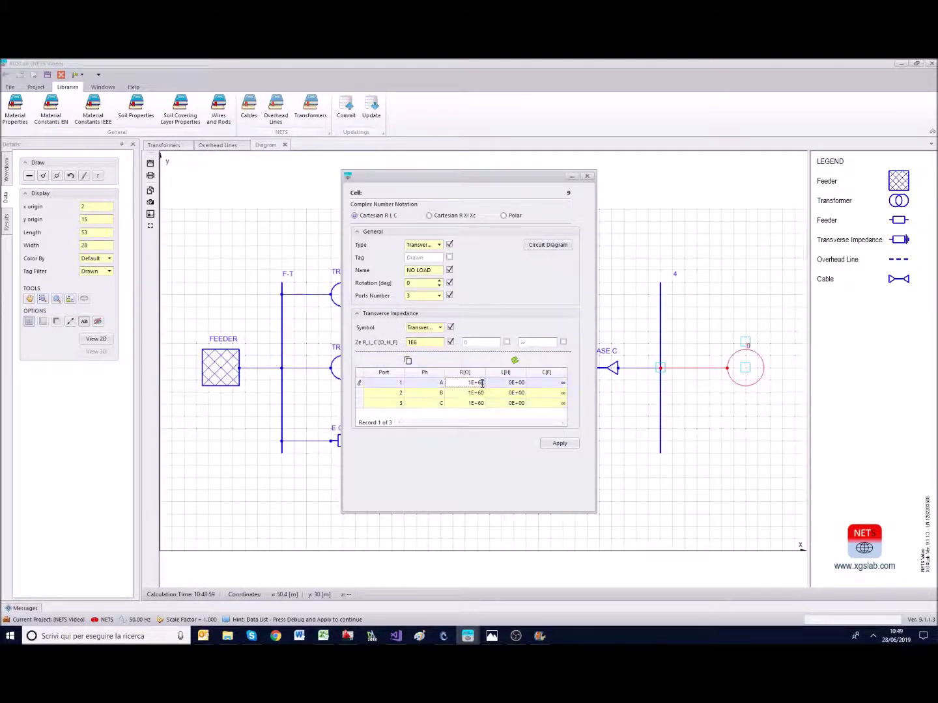
{"action": "key", "text": "BackSpace"}
{"action": "left_click", "coordinate": [407, 362]}
{"action": "left_click", "coordinate": [407, 362]}
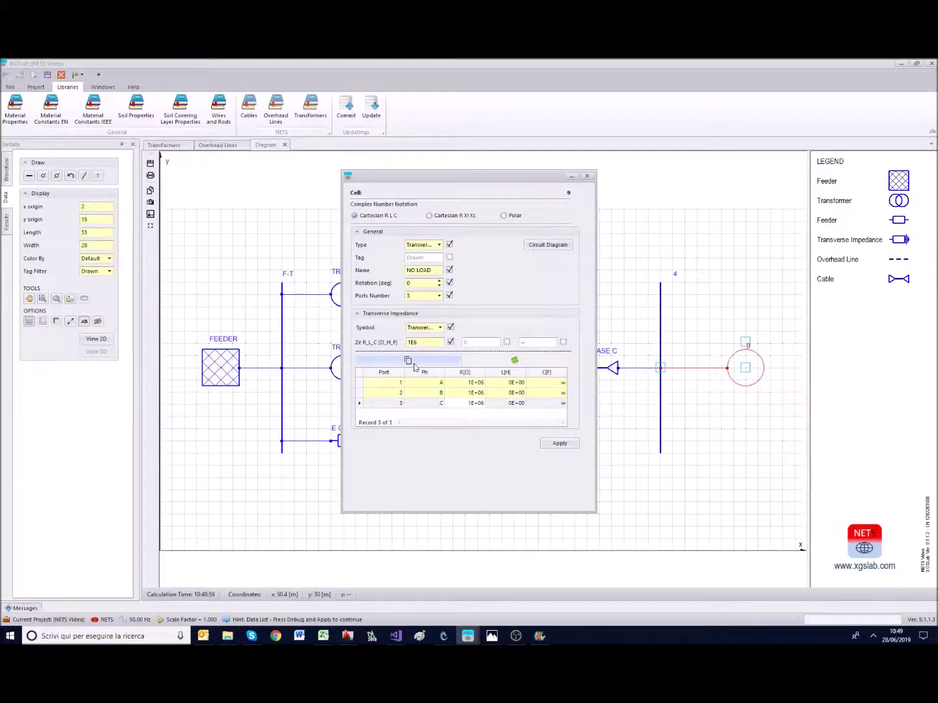
{"action": "left_click", "coordinate": [560, 443]}
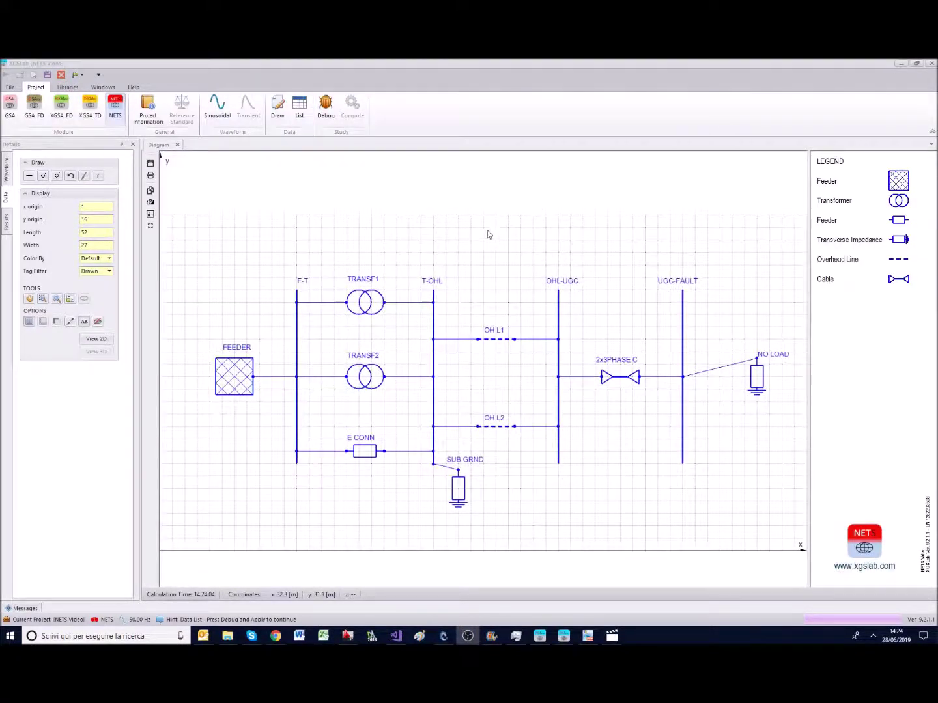
Step: Debug the completed network and compute its solution
{"action": "left_click", "coordinate": [326, 105]}
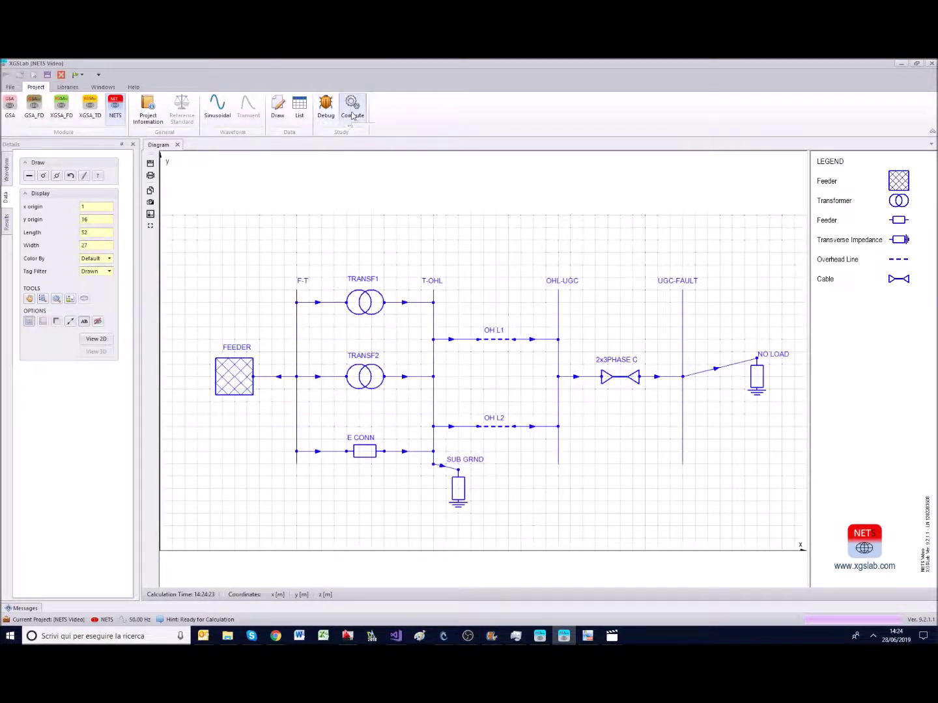
{"action": "left_click", "coordinate": [352, 116]}
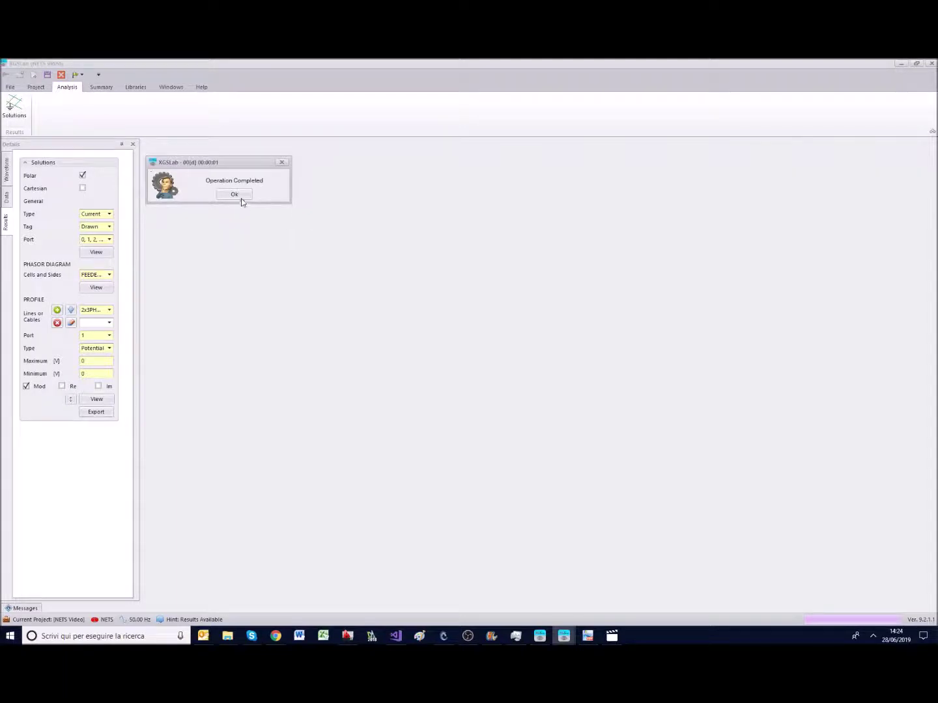
{"action": "left_click", "coordinate": [239, 197]}
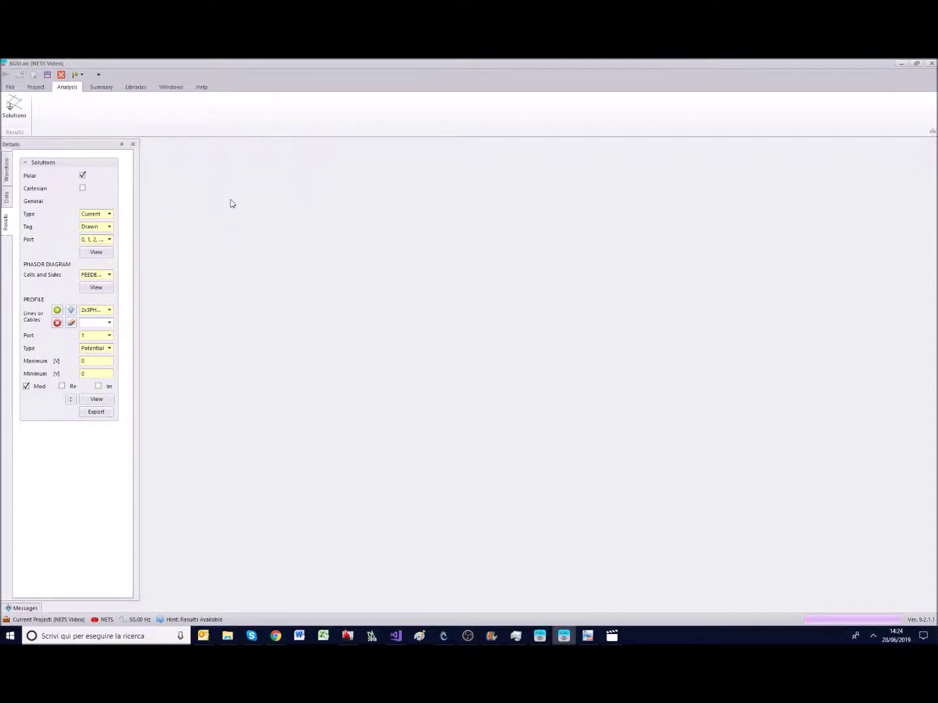
Step: Review the table of computed solutions and, on the results diagram, the current values at the NO LOAD connection
{"action": "left_click", "coordinate": [19, 103]}
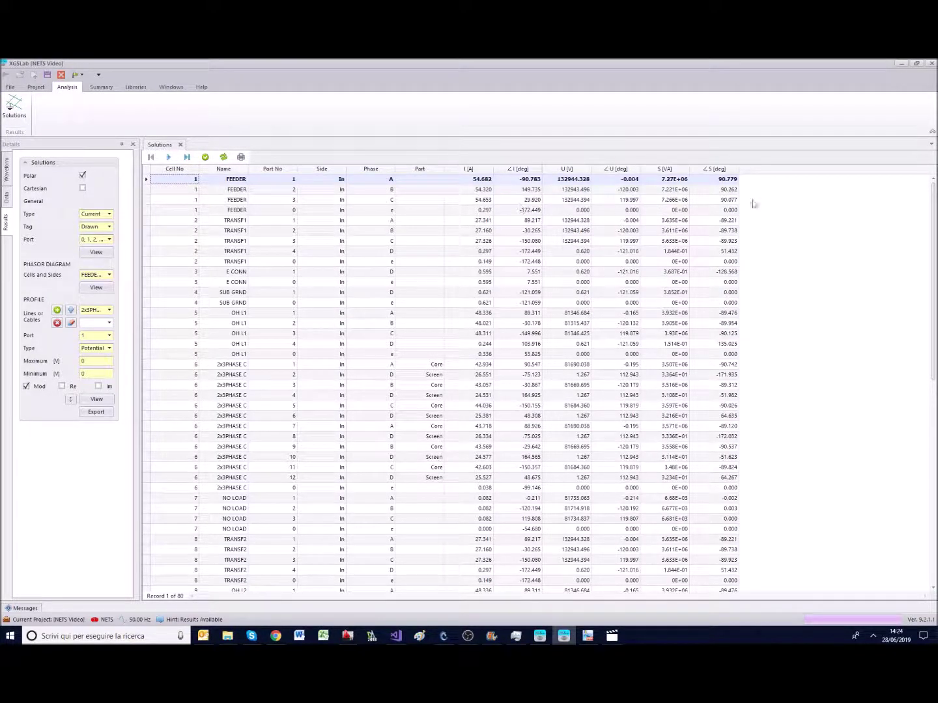
{"action": "mouse_move", "coordinate": [934, 221]}
{"action": "left_mouse_down"}
{"action": "mouse_move", "coordinate": [934, 423]}
{"action": "mouse_move", "coordinate": [934, 215]}
{"action": "left_mouse_up"}
{"action": "left_click", "coordinate": [95, 253]}
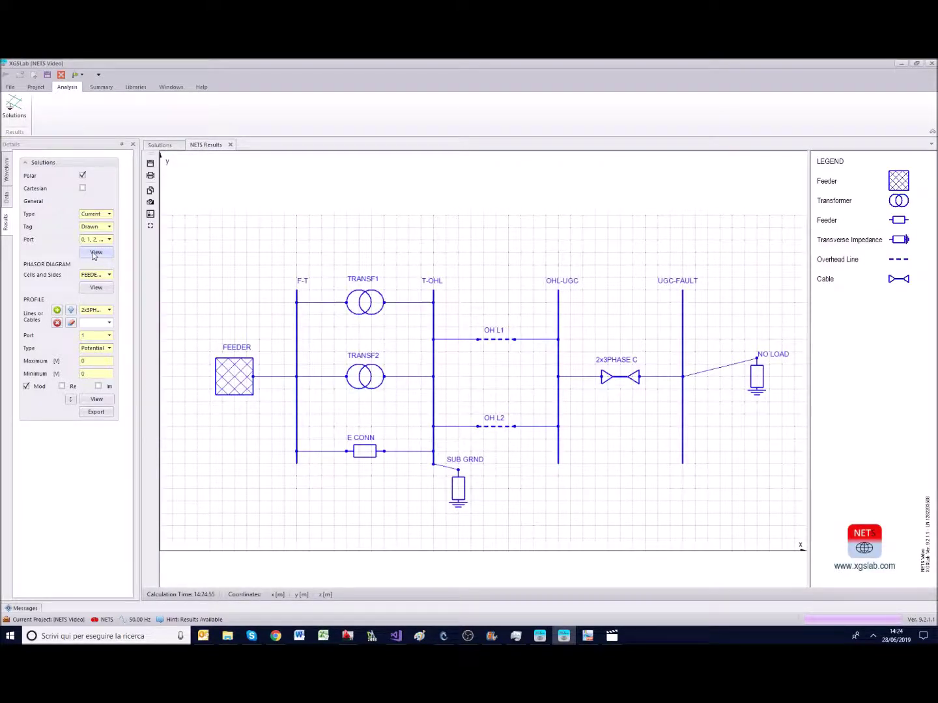
{"action": "left_click", "coordinate": [109, 213]}
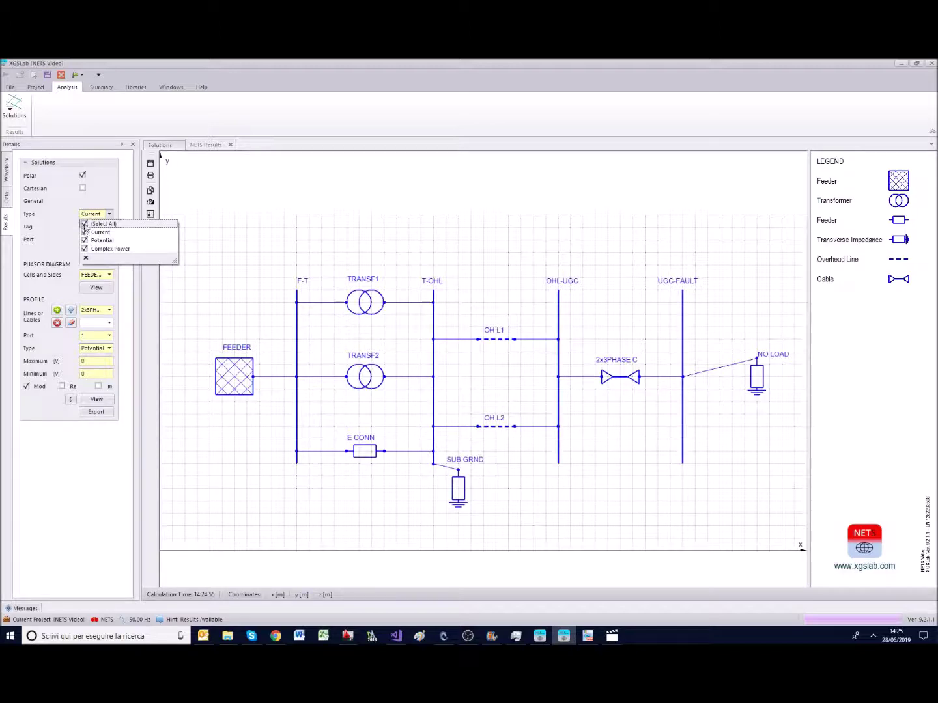
{"action": "left_click", "coordinate": [110, 214]}
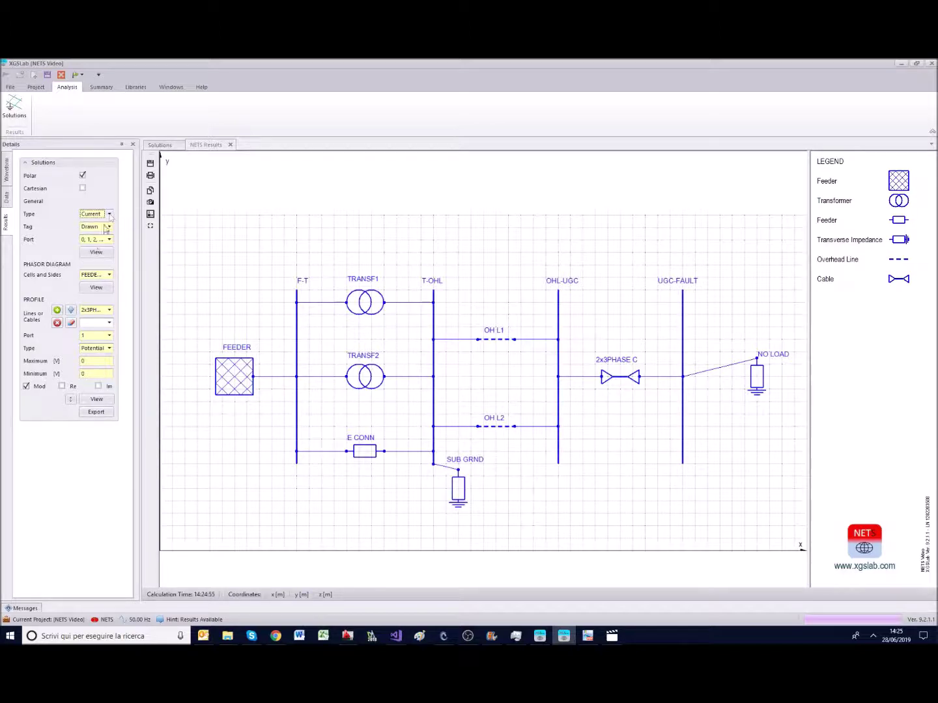
{"action": "left_click", "coordinate": [97, 254]}
{"action": "mouse_move", "coordinate": [749, 366]}
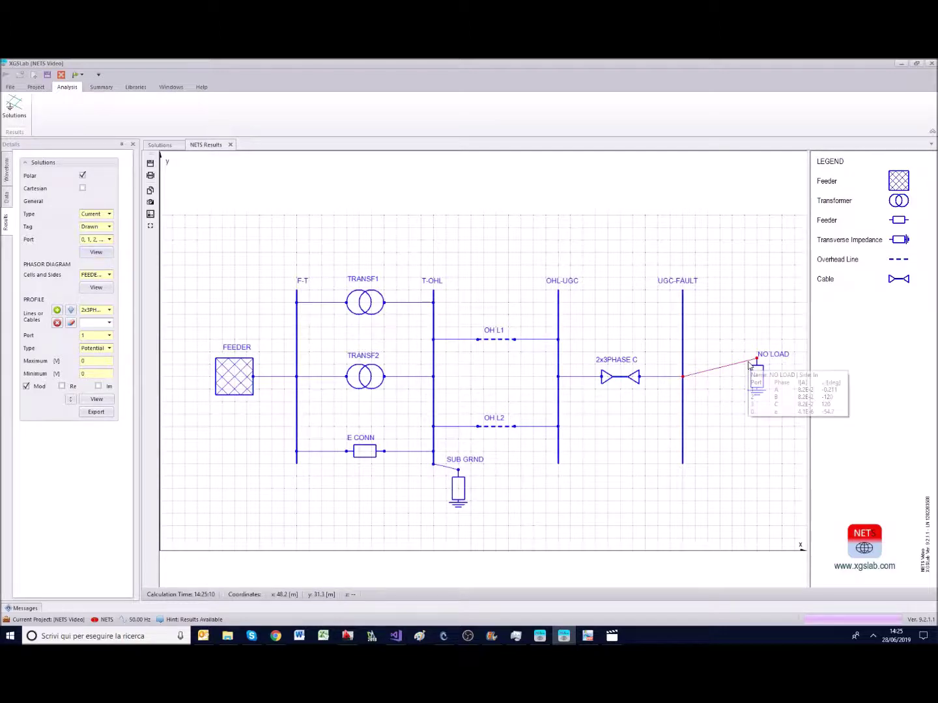
Step: Place current result labels for NO LOAD, oriented up-left, and for the OHL-UGC side of cable 2x3PHASE C, oriented down-right
{"action": "left_click", "coordinate": [749, 366]}
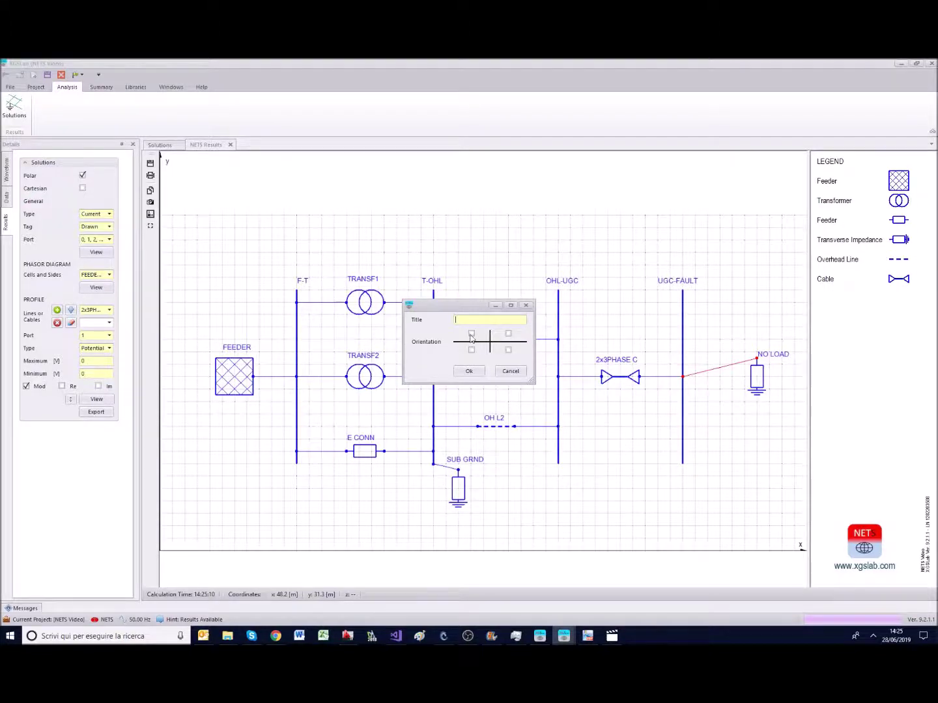
{"action": "left_click", "coordinate": [469, 372]}
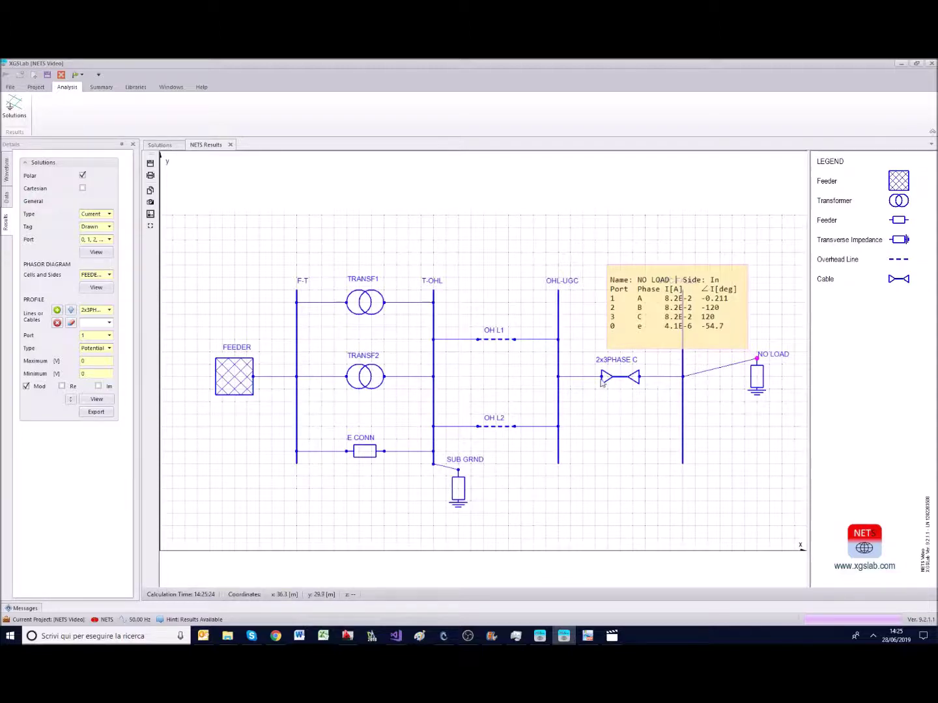
{"action": "mouse_move", "coordinate": [602, 382]}
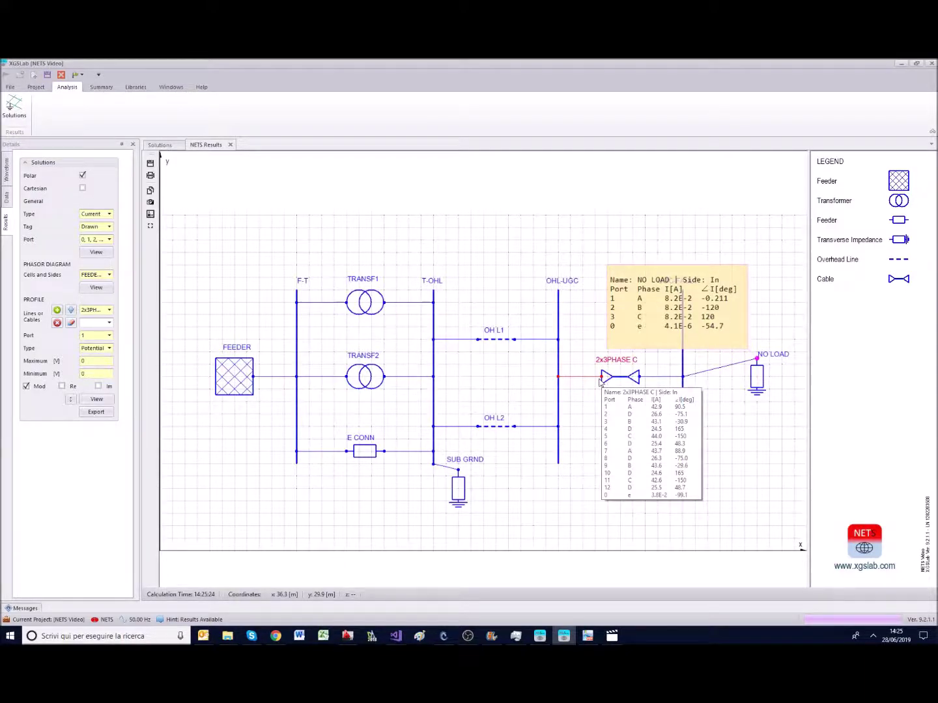
{"action": "left_click", "coordinate": [601, 383]}
{"action": "left_click", "coordinate": [508, 349]}
{"action": "left_click", "coordinate": [471, 371]}
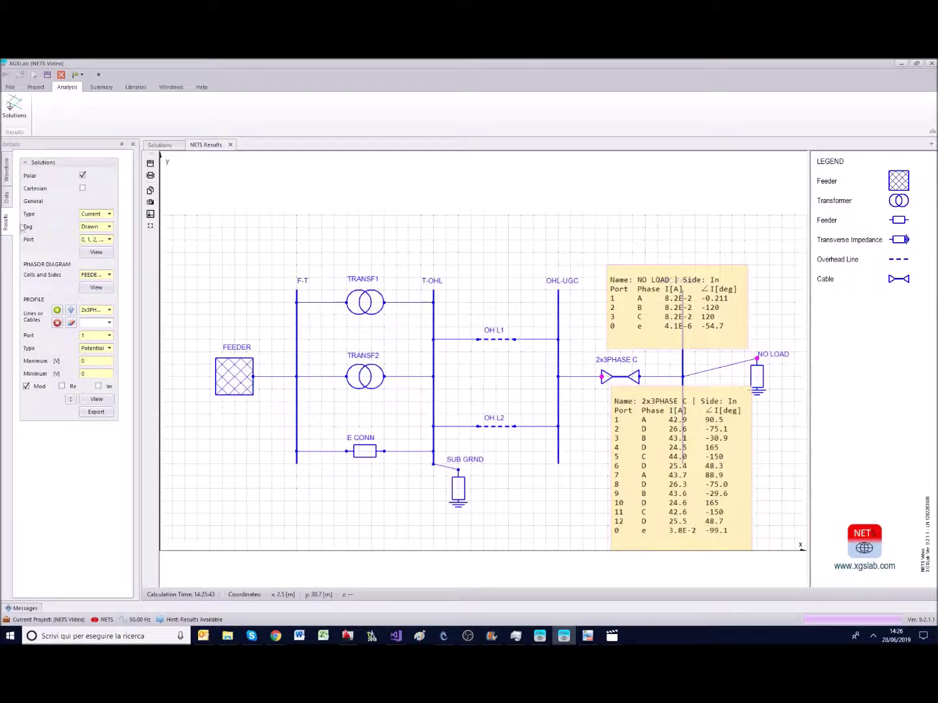
Step: Draw a new cell below NO LOAD connected to the UGC-FAULT busbar, accepting the loss of the available results
{"action": "left_click", "coordinate": [8, 200]}
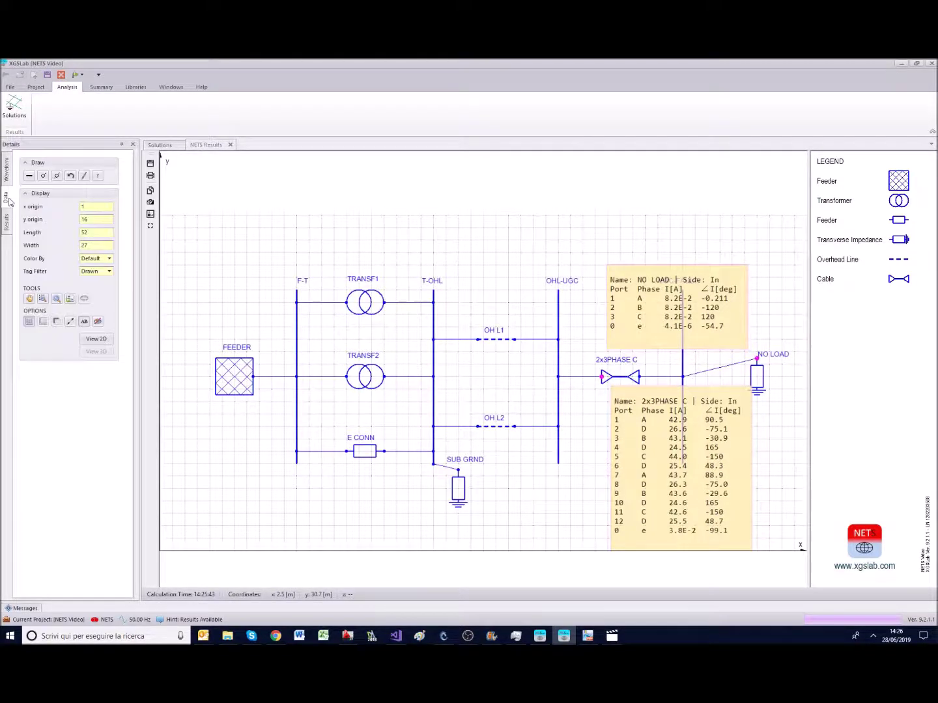
{"action": "left_click", "coordinate": [43, 177]}
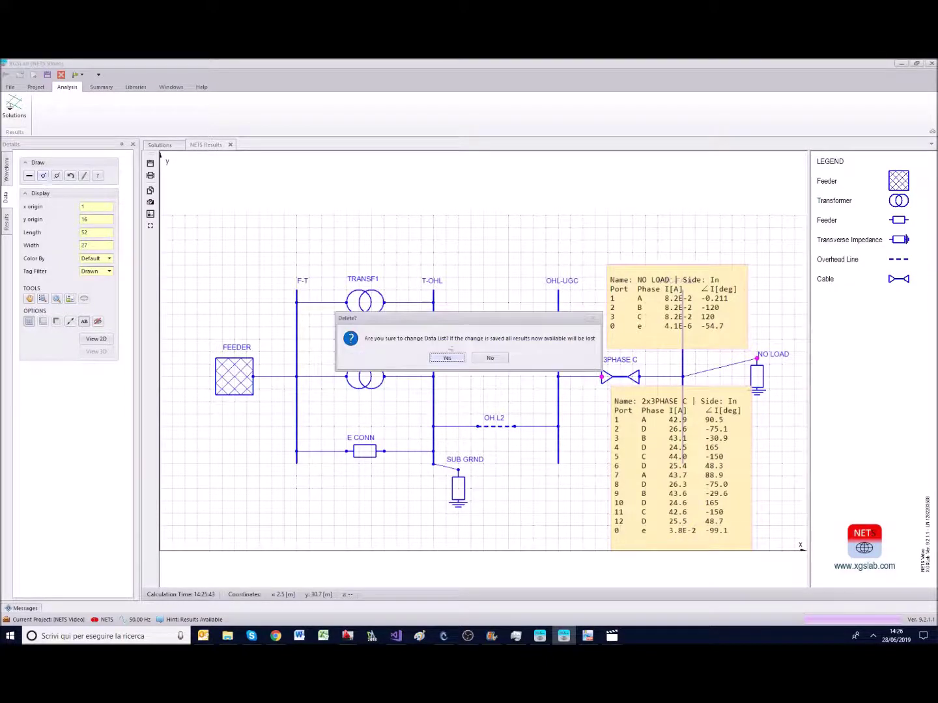
{"action": "left_click", "coordinate": [444, 358]}
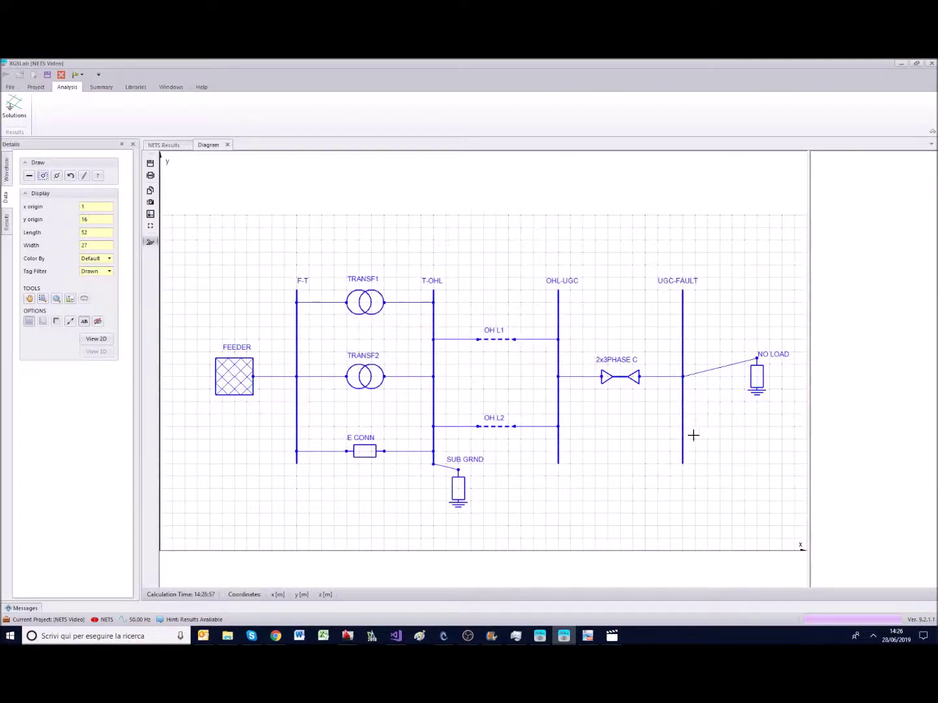
{"action": "left_click", "coordinate": [683, 440]}
{"action": "left_click", "coordinate": [743, 473]}
{"action": "right_click", "coordinate": [754, 406]}
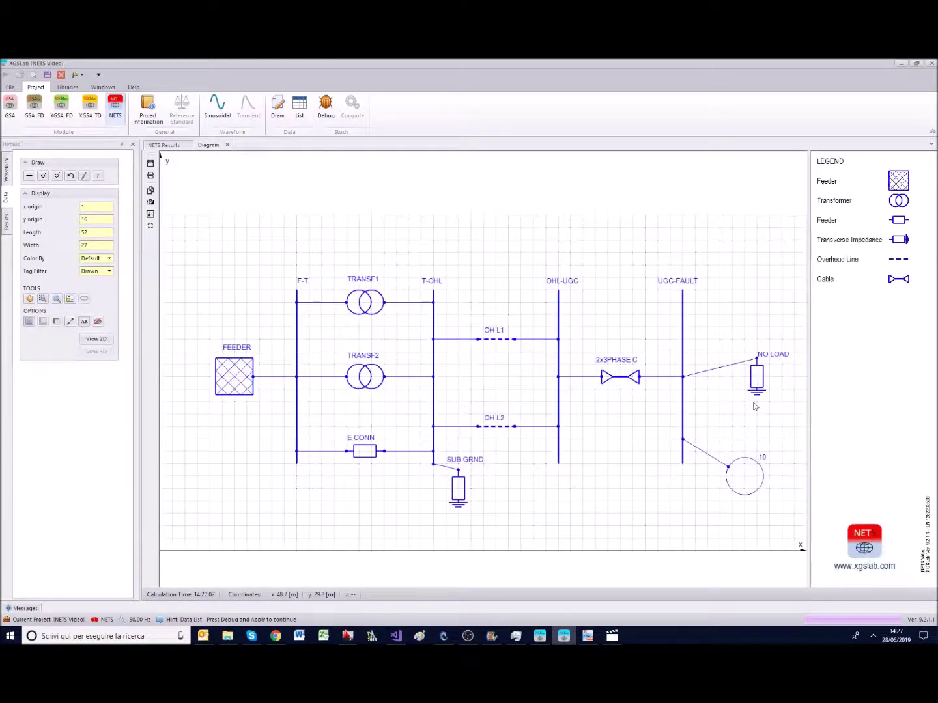
Step: Define the new cell on the UGC-FAULT busbar as a transverse impedance with 2 ports, named FAULT
{"action": "double_click", "coordinate": [747, 471]}
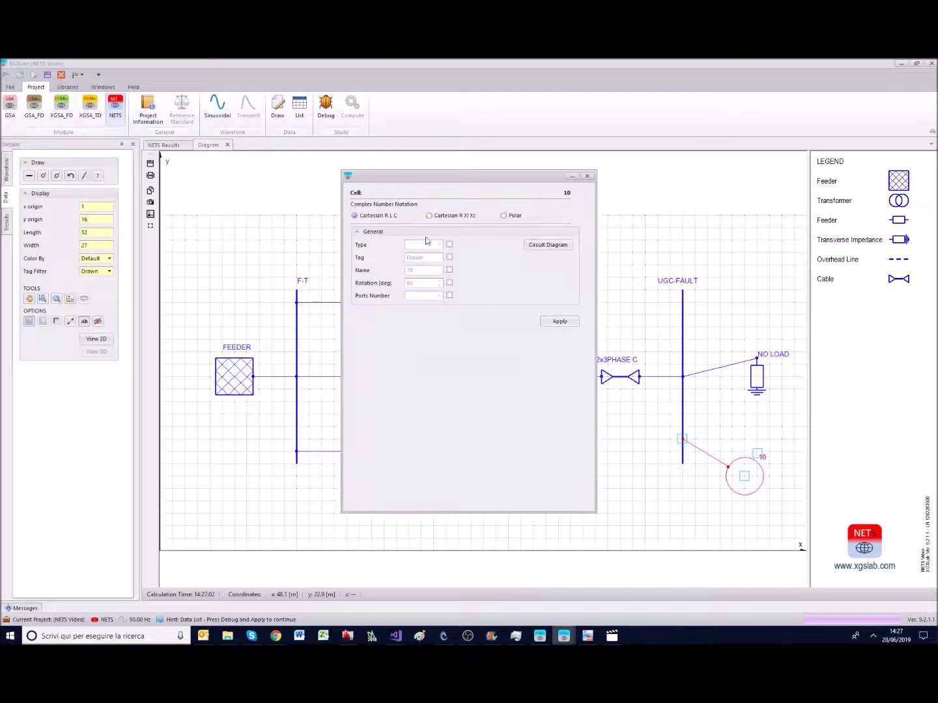
{"action": "left_click", "coordinate": [449, 244]}
{"action": "left_click", "coordinate": [439, 245]}
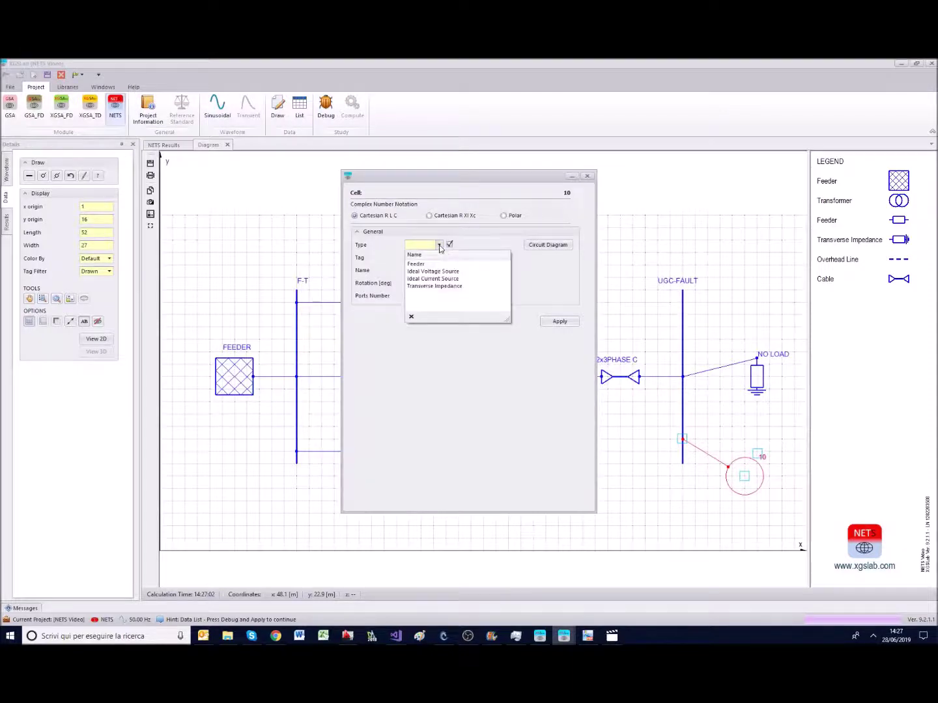
{"action": "left_click", "coordinate": [436, 285]}
{"action": "left_click", "coordinate": [448, 297]}
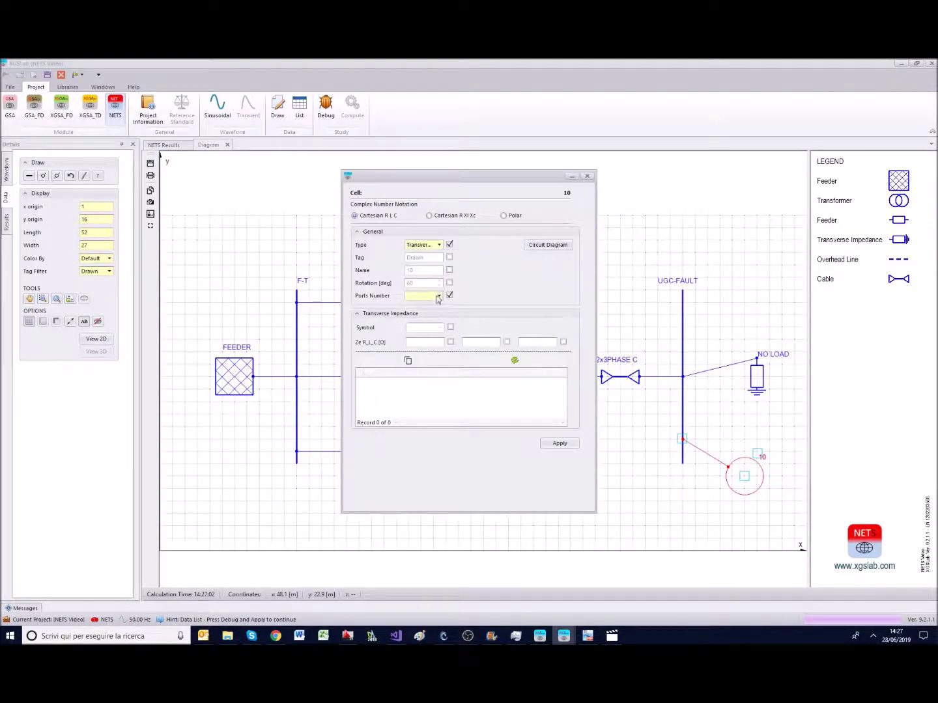
{"action": "left_click", "coordinate": [439, 296]}
{"action": "left_click", "coordinate": [416, 315]}
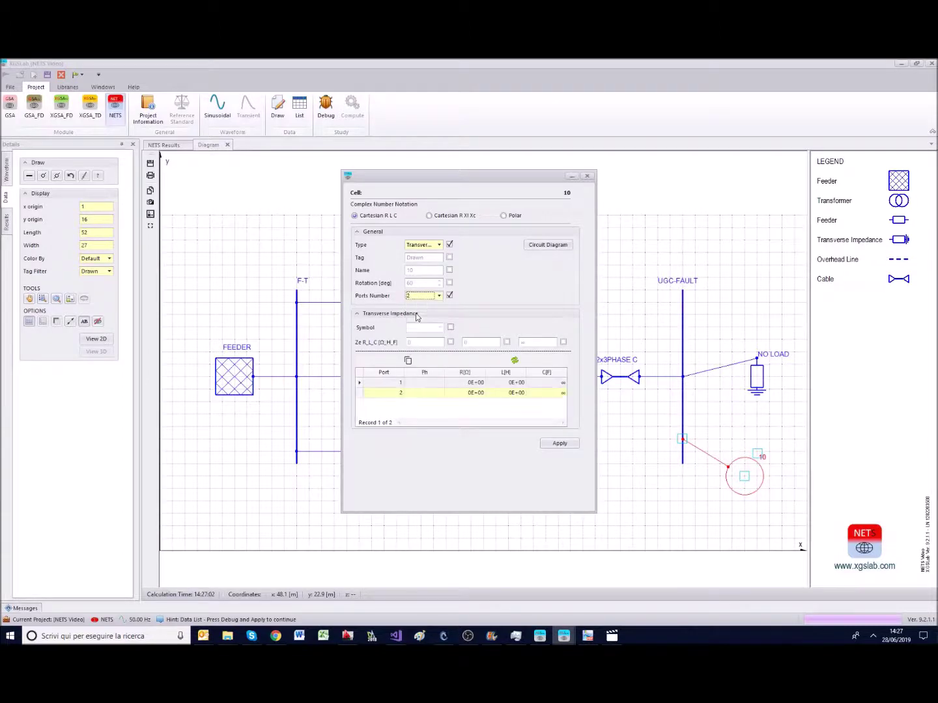
{"action": "left_click", "coordinate": [449, 270]}
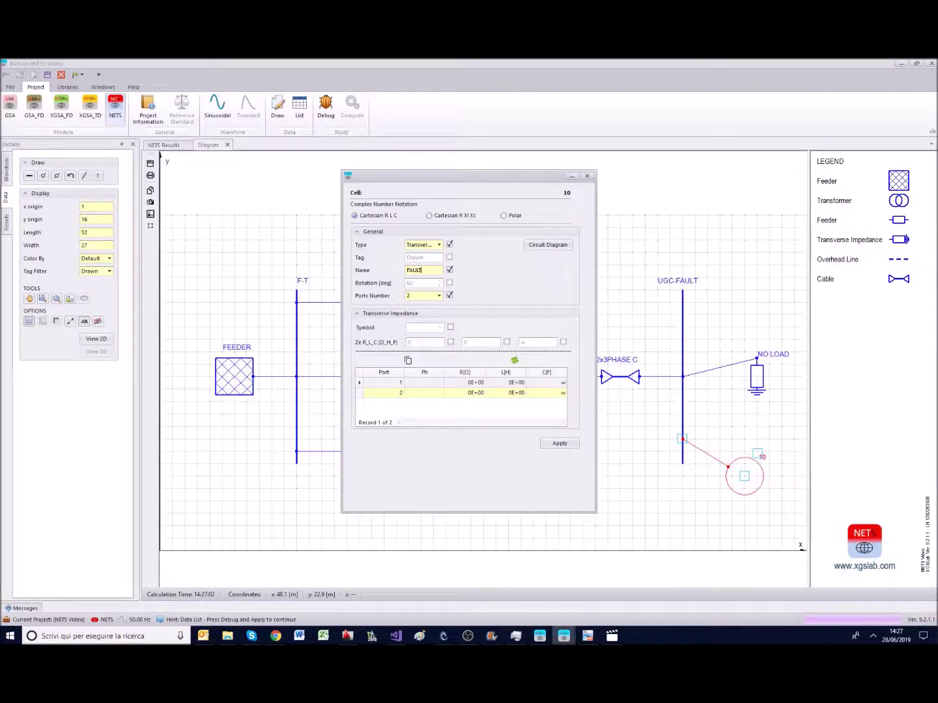
Step: Give the FAULT cell the Fault symbol, check its circuit diagram, and set the common resistance Ze to 1 Ω
{"action": "left_click", "coordinate": [450, 326]}
{"action": "left_click", "coordinate": [440, 328]}
{"action": "left_click", "coordinate": [426, 345]}
{"action": "left_click", "coordinate": [450, 342]}
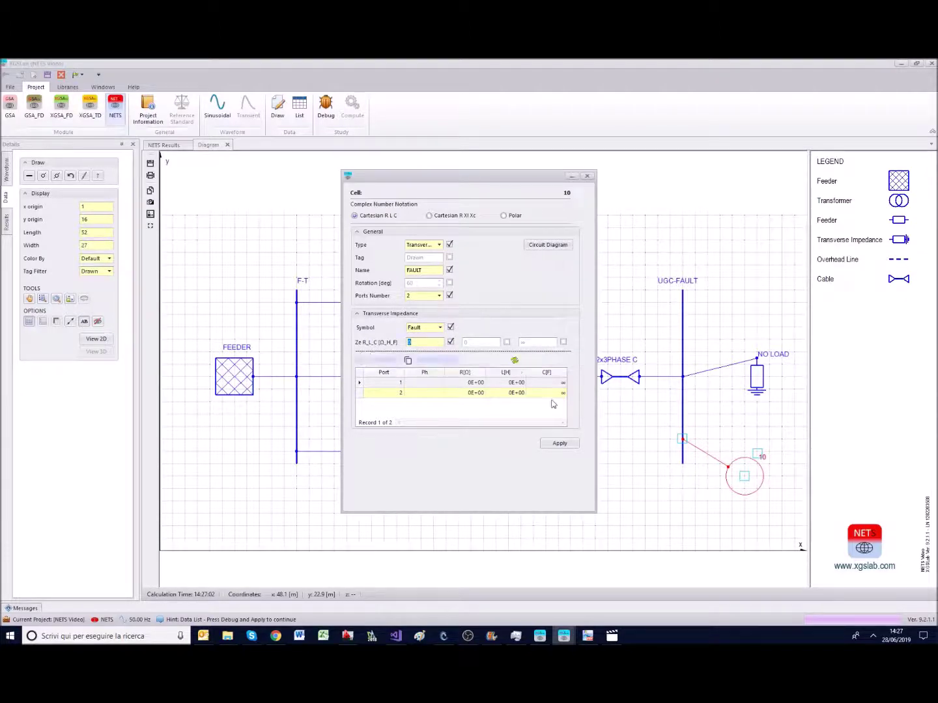
{"action": "left_click", "coordinate": [546, 246]}
{"action": "left_click_drag", "start_coordinate": [508, 229], "coordinate": [775, 185]}
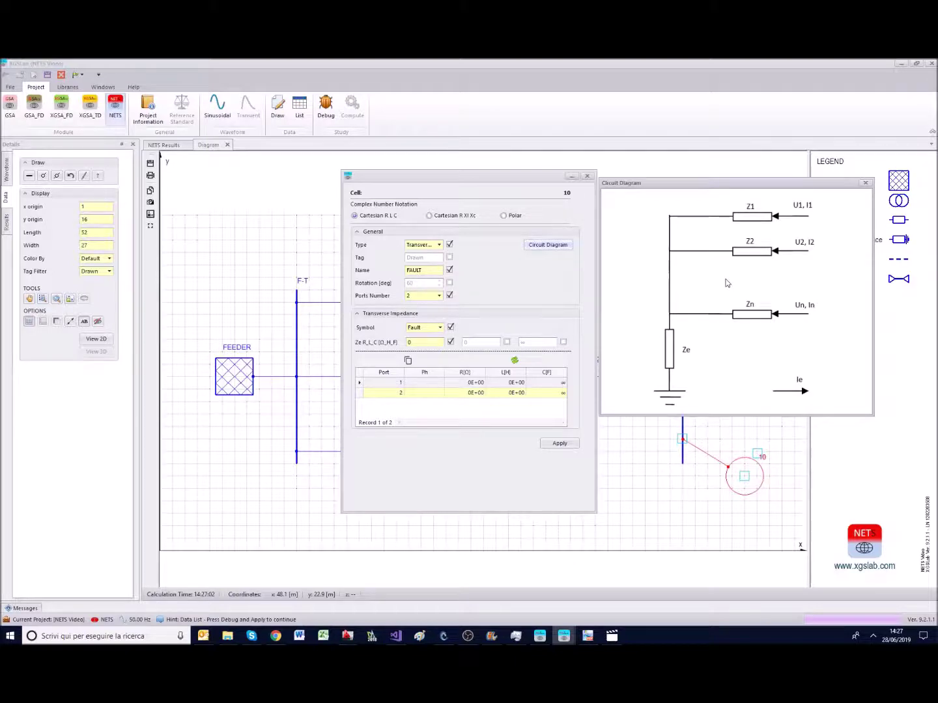
{"action": "left_click", "coordinate": [865, 182]}
{"action": "left_click", "coordinate": [395, 344]}
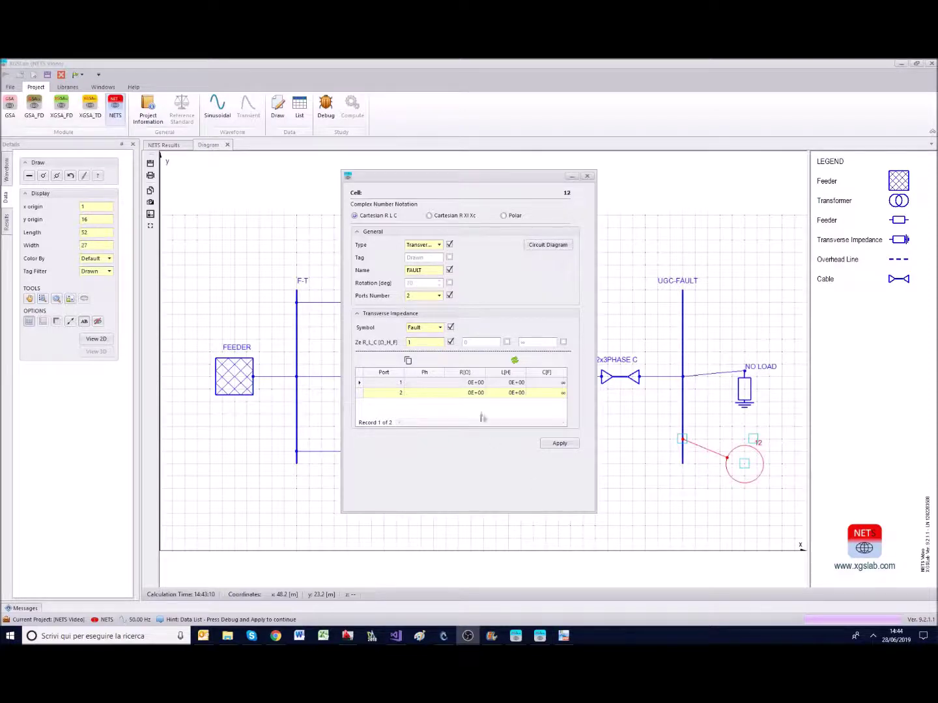
Step: Assign phase A to port 1 and phase D to port 2 of the FAULT cell
{"action": "left_click", "coordinate": [440, 385]}
{"action": "left_click", "coordinate": [440, 385]}
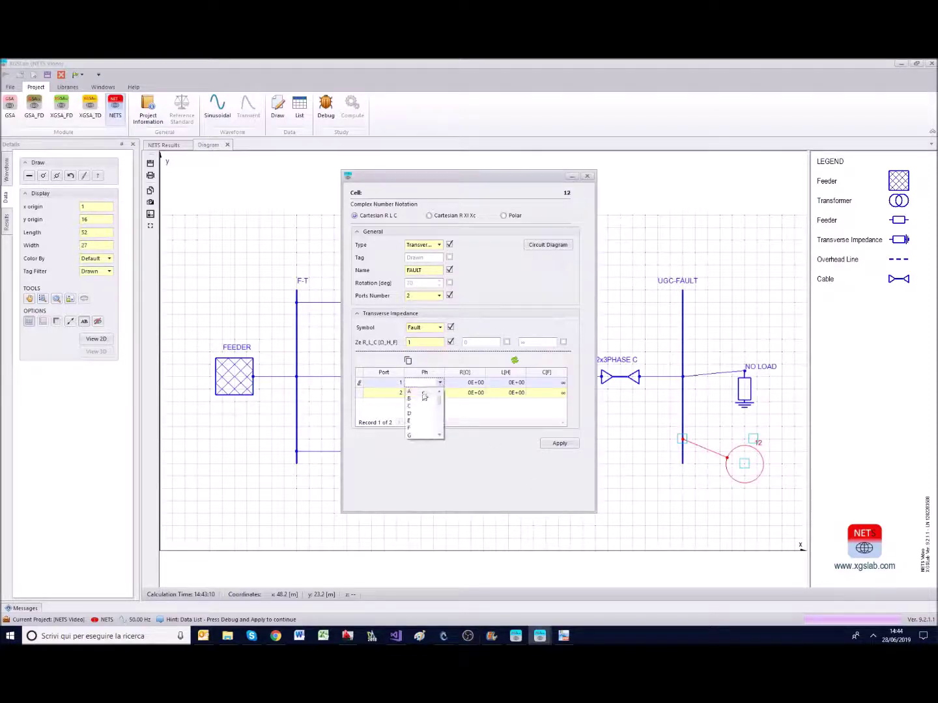
{"action": "left_click", "coordinate": [424, 393]}
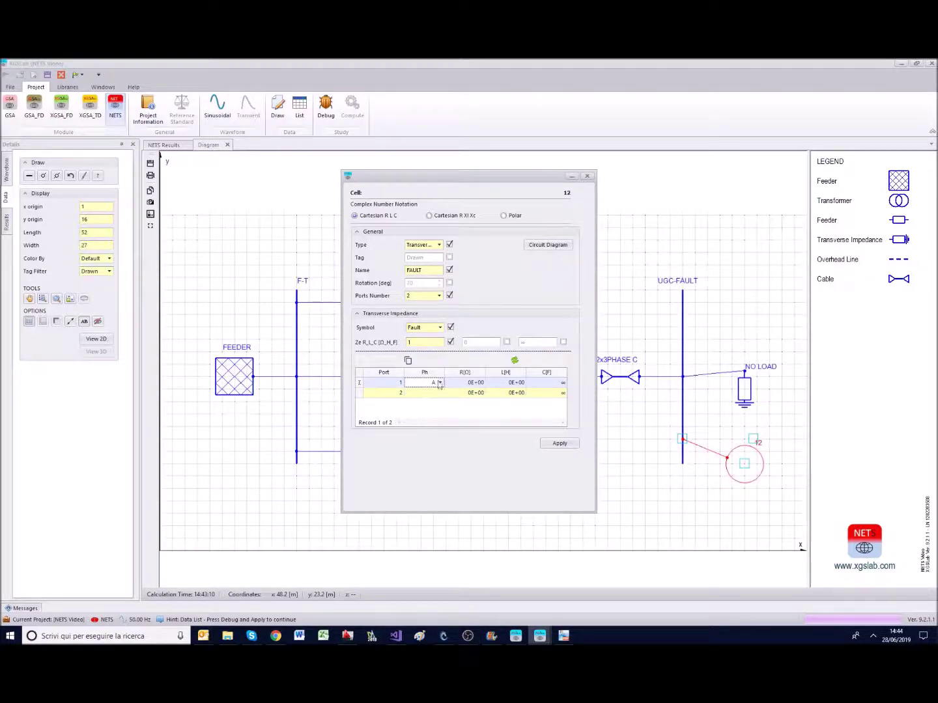
{"action": "left_click", "coordinate": [441, 394]}
{"action": "left_click", "coordinate": [440, 393]}
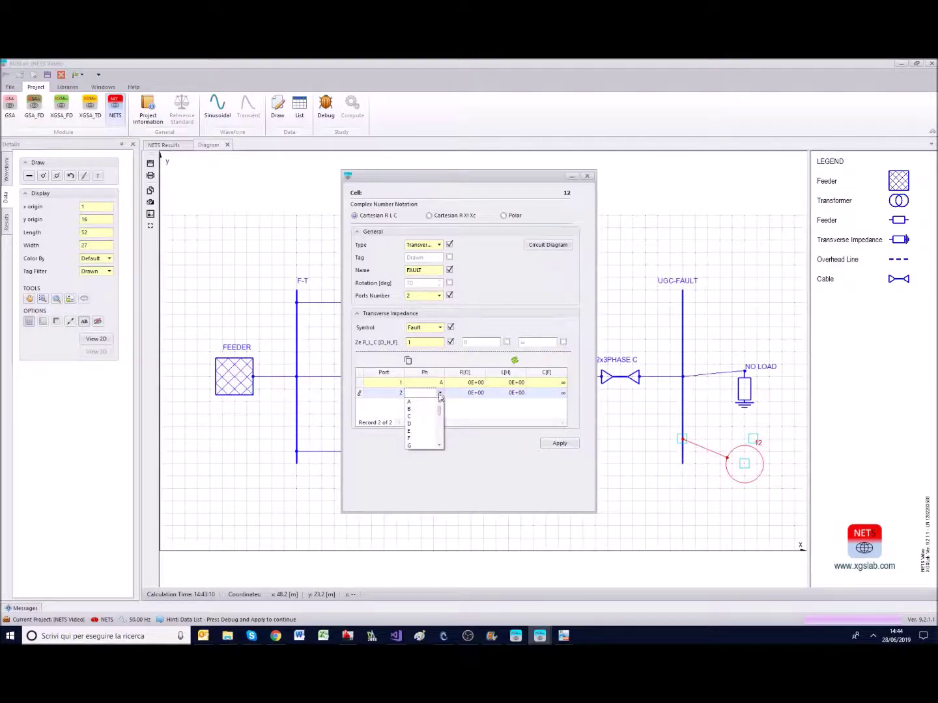
{"action": "left_click", "coordinate": [420, 425]}
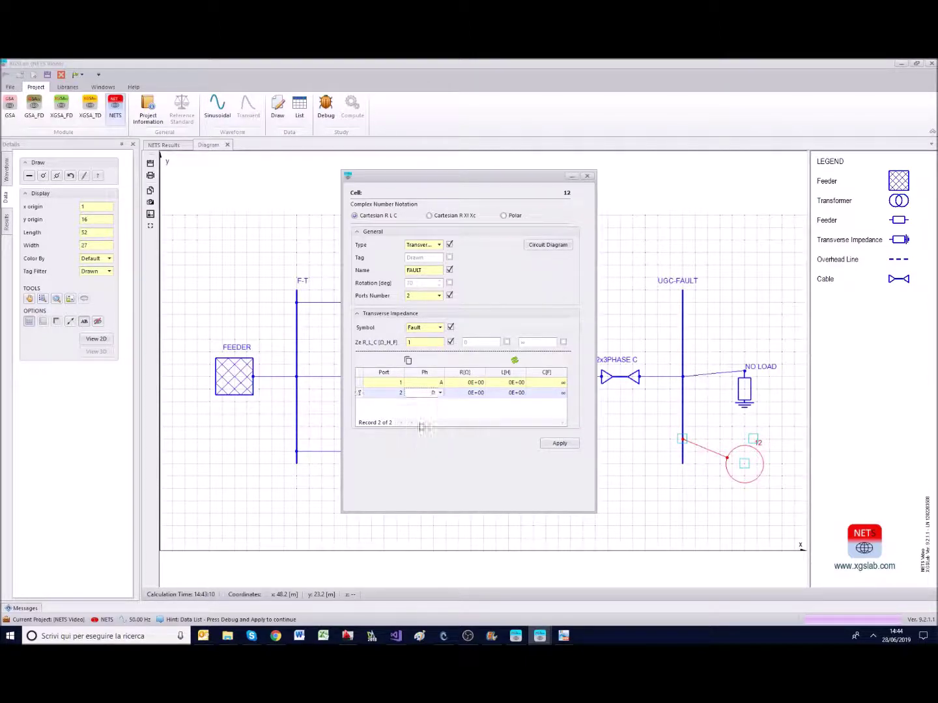
Step: Set the resistance of both FAULT ports to 1E-3 Ω and apply the cell data
{"action": "left_click", "coordinate": [470, 384]}
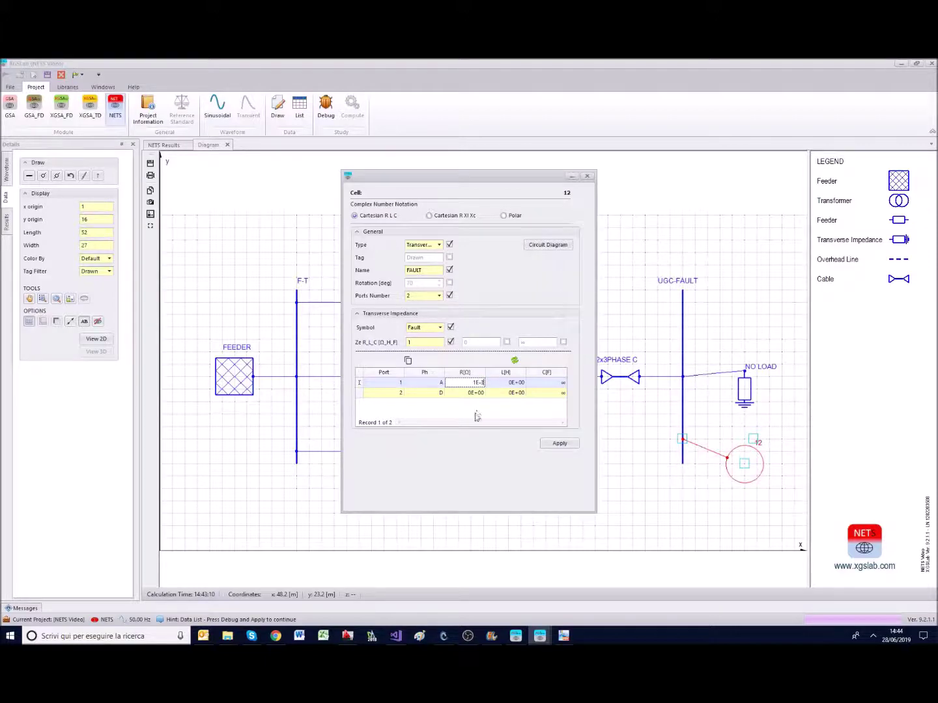
{"action": "left_click_drag", "start_coordinate": [469, 383], "coordinate": [502, 385]}
{"action": "key", "text": "ctrl+c"}
{"action": "left_click", "coordinate": [474, 393]}
{"action": "key", "text": "ctrl+v"}
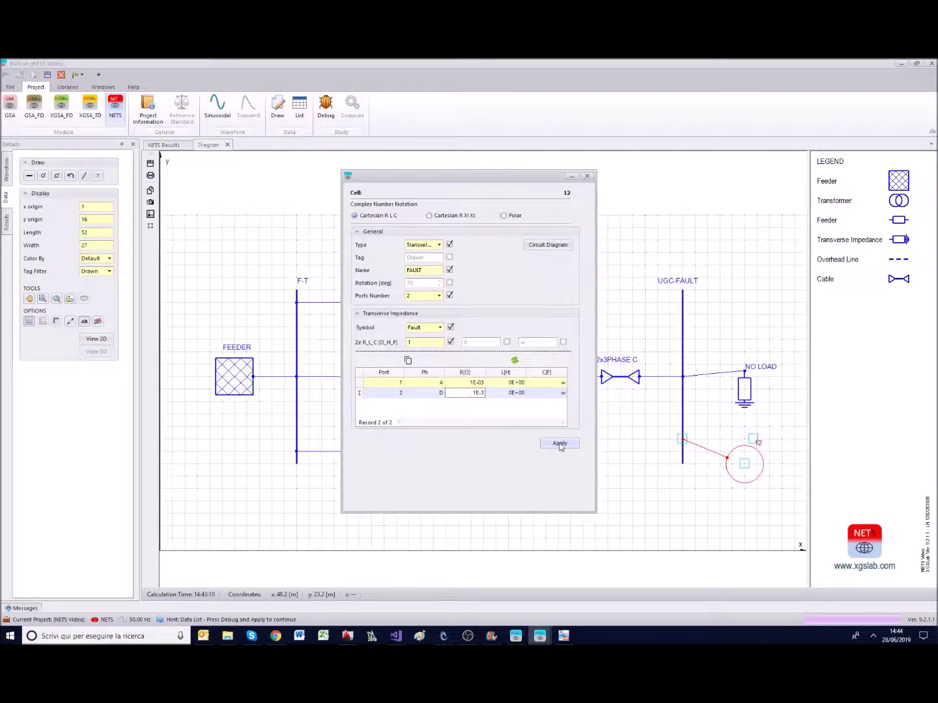
{"action": "left_click", "coordinate": [561, 445]}
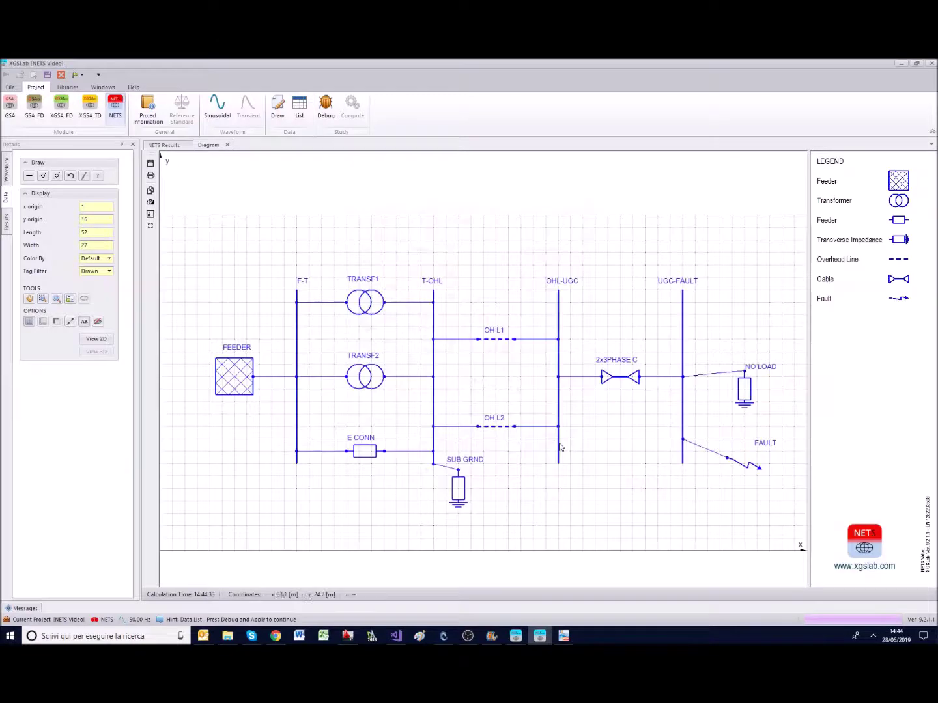
Step: Set the rotation of the FAULT cell to 0° and apply it
{"action": "double_click", "coordinate": [742, 466]}
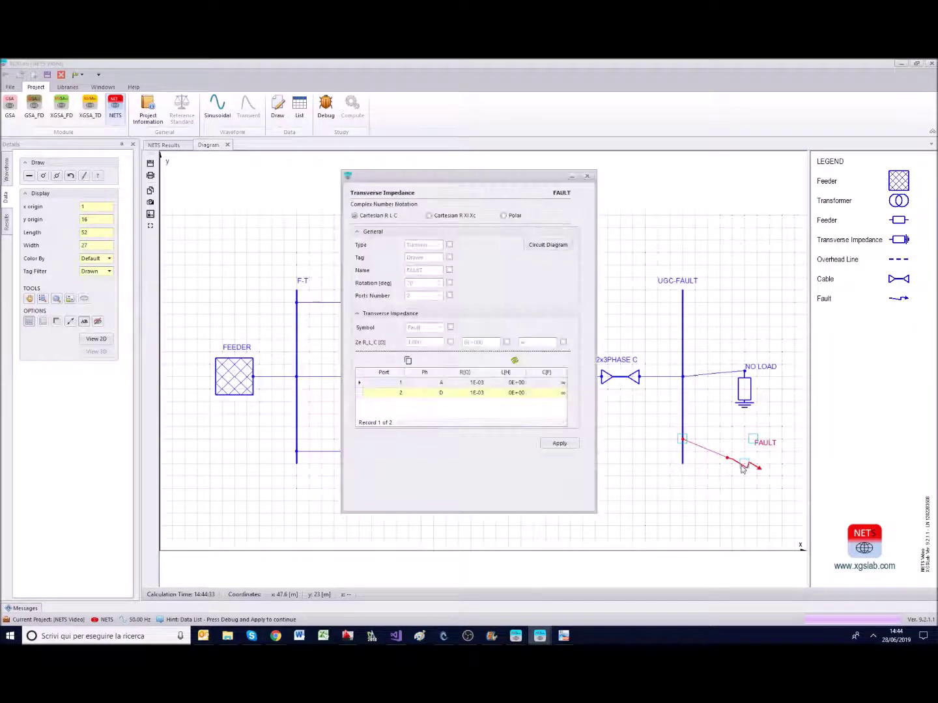
{"action": "left_click", "coordinate": [450, 282]}
{"action": "type", "text": "0"}
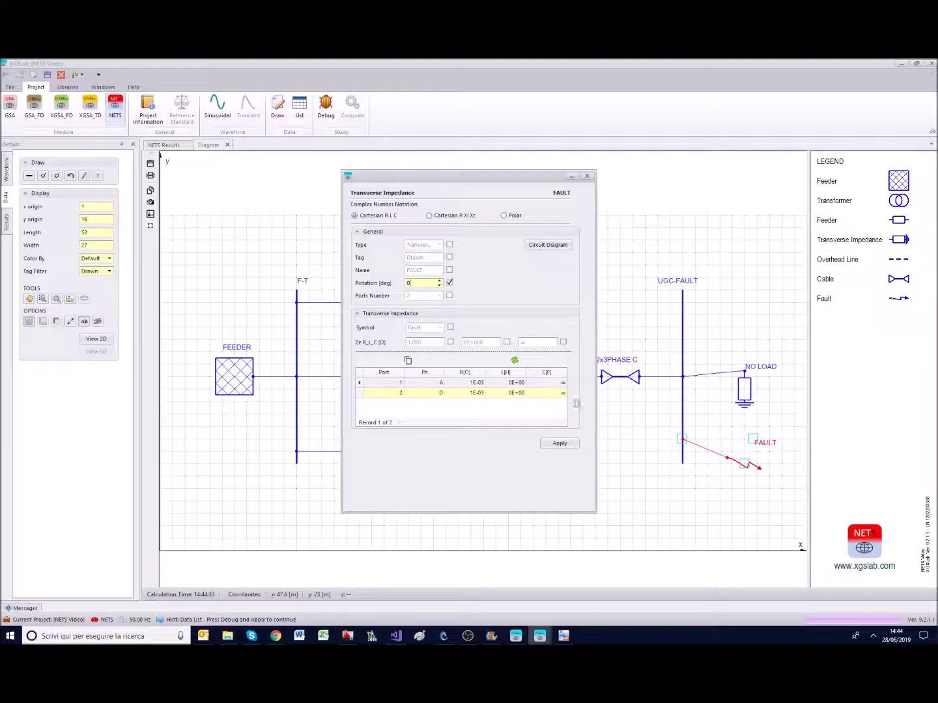
{"action": "left_click", "coordinate": [562, 444]}
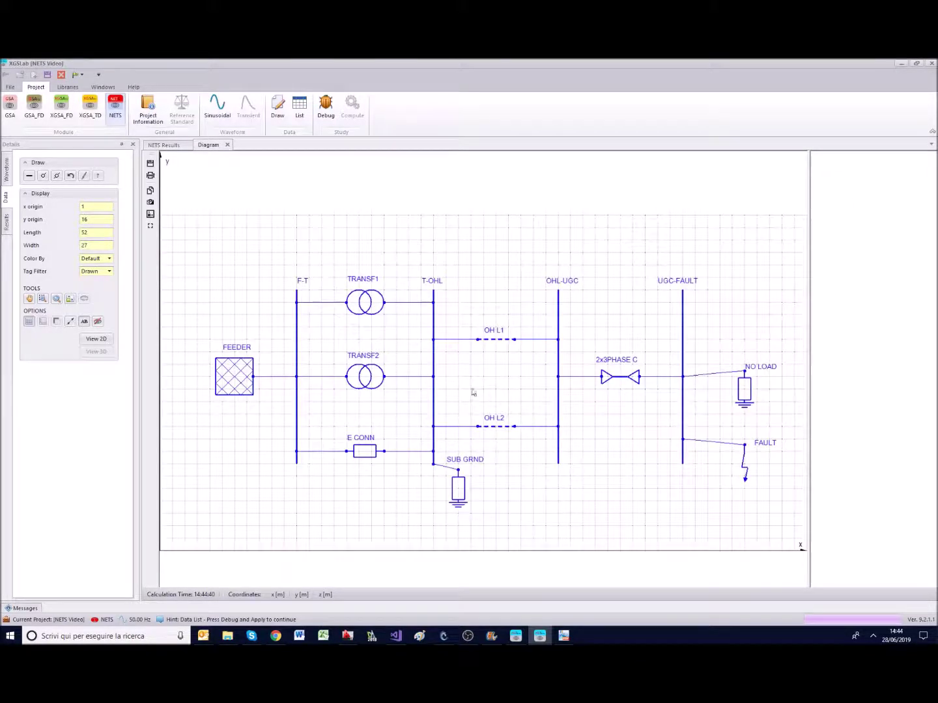
Step: Debug the network with the fault added and compute its solution
{"action": "left_click", "coordinate": [325, 105]}
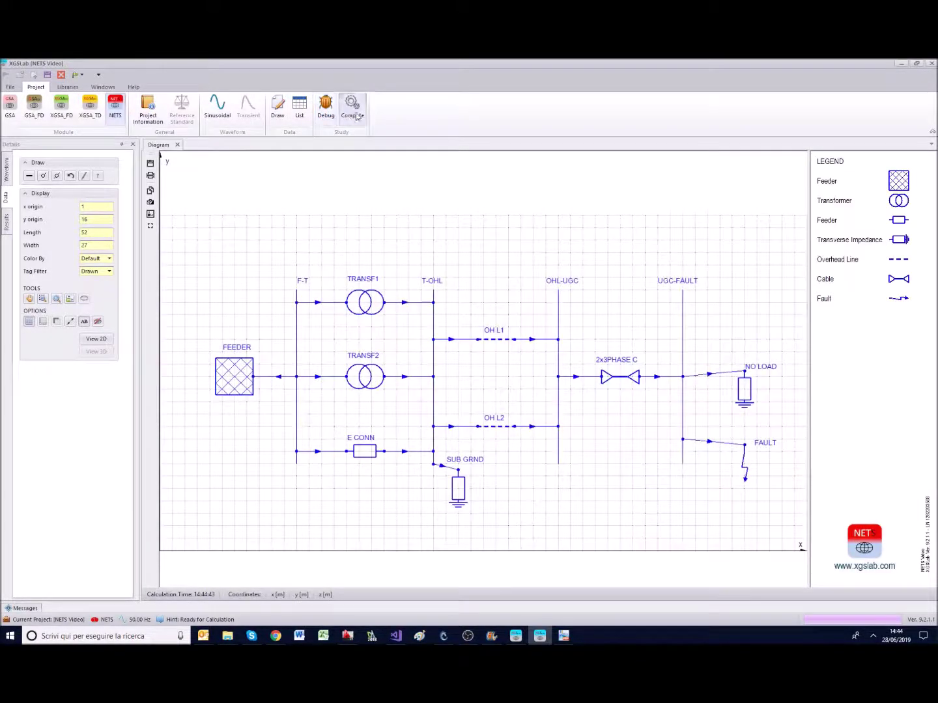
{"action": "left_click", "coordinate": [356, 117]}
{"action": "left_click", "coordinate": [235, 194]}
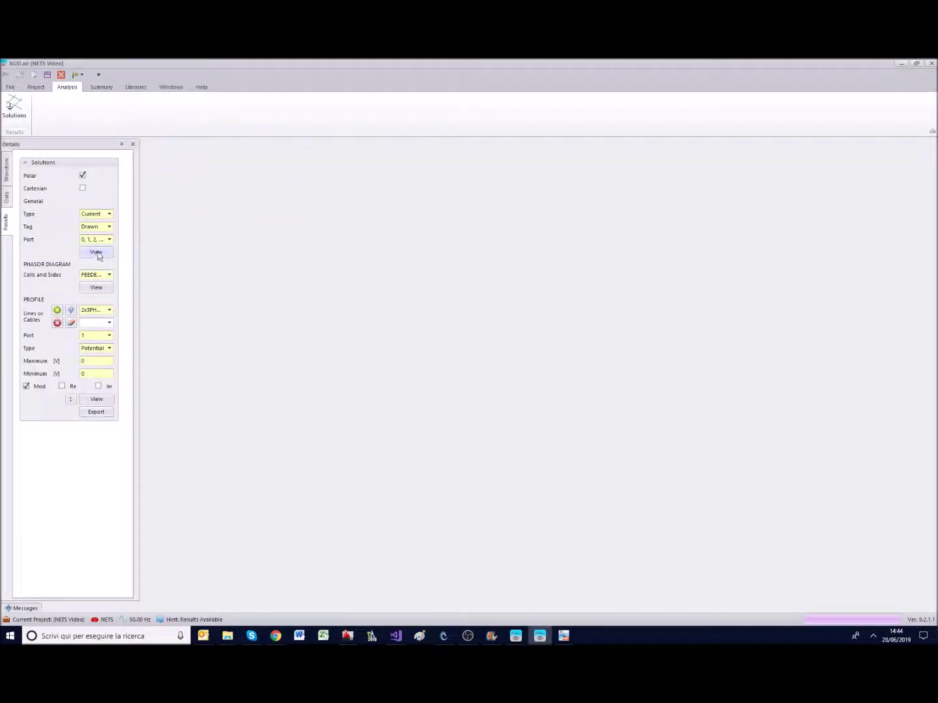
Step: Display the current results diagram with result type Current, and place a current label oriented down-left for the FAULT connection
{"action": "left_click", "coordinate": [109, 214]}
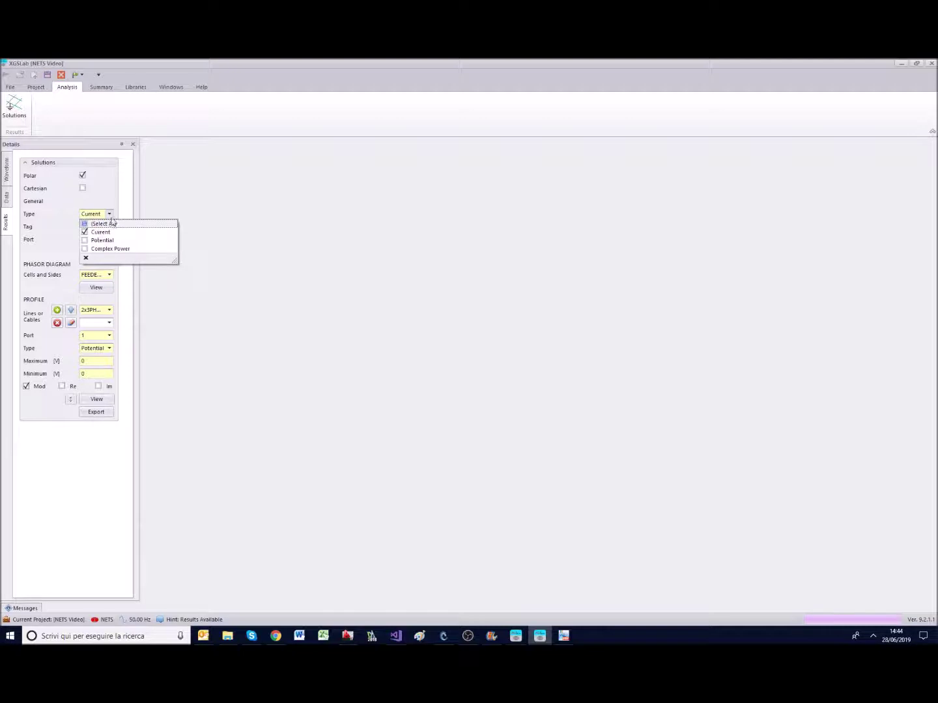
{"action": "left_click", "coordinate": [110, 215]}
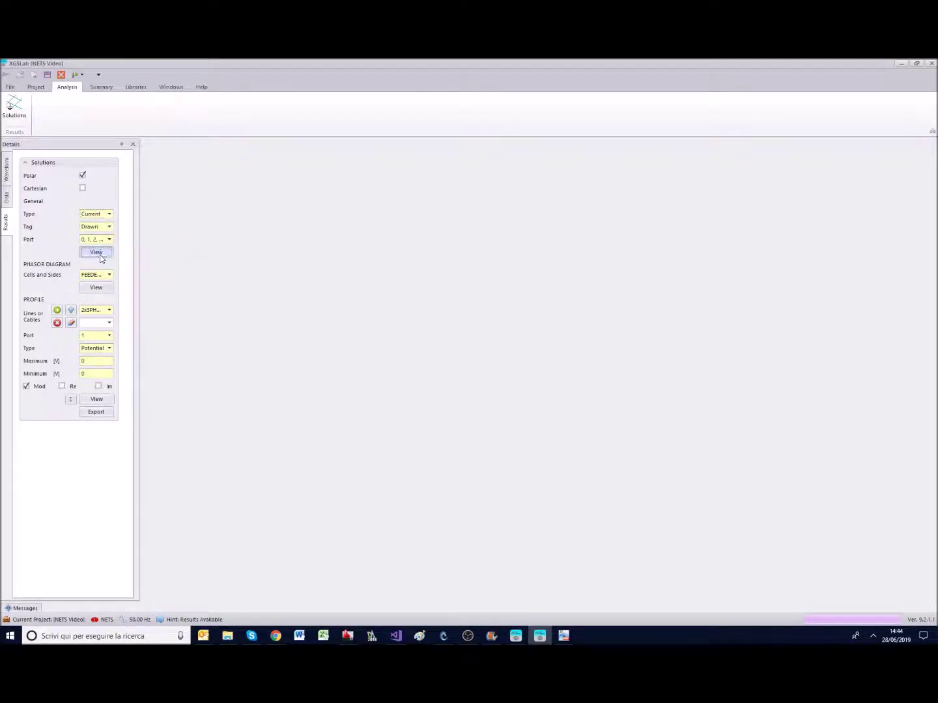
{"action": "left_click", "coordinate": [96, 253]}
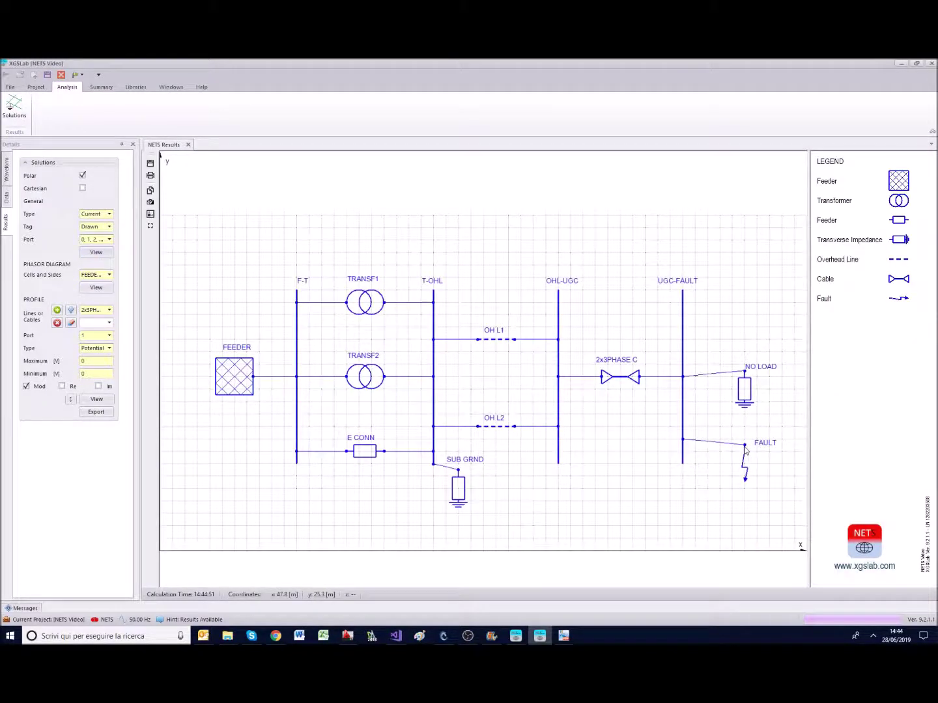
{"action": "left_click", "coordinate": [704, 441]}
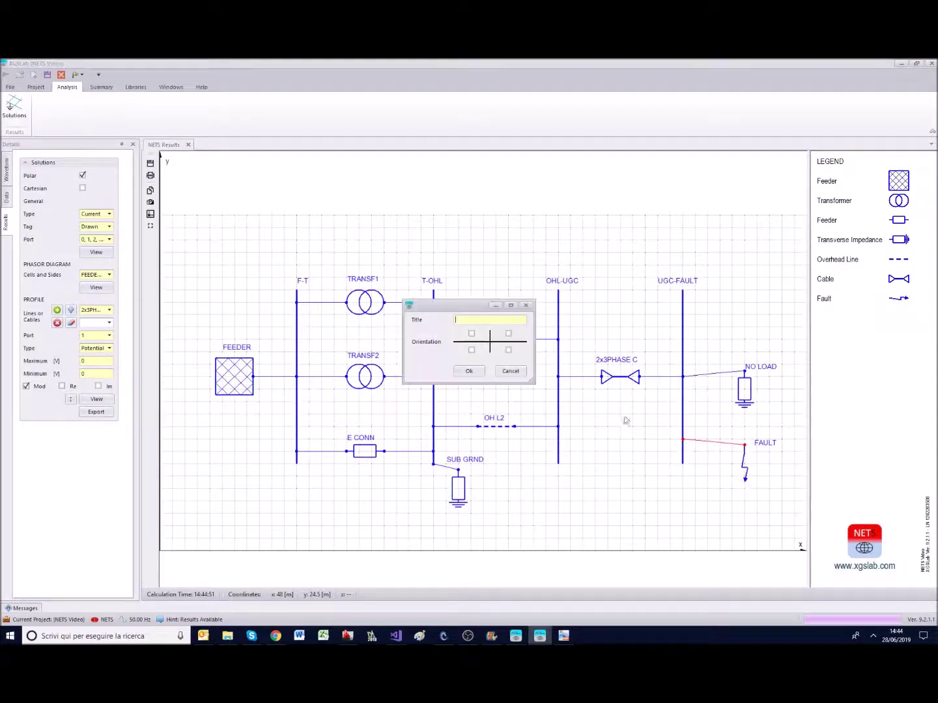
{"action": "left_click", "coordinate": [469, 372]}
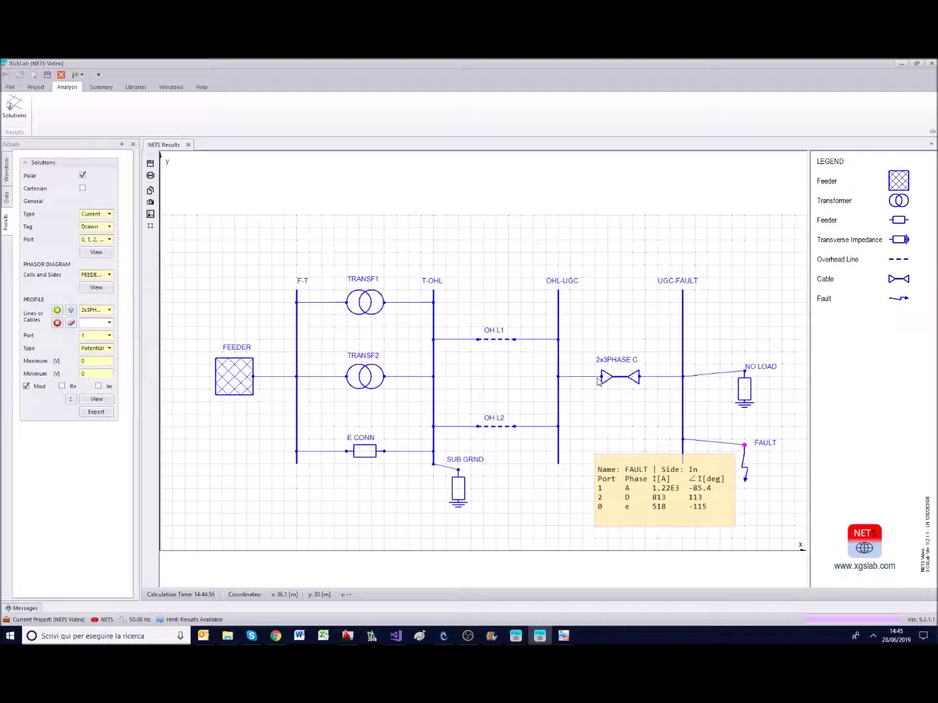
Step: Place a current label oriented up-right for the input side of the 2x3PHASE C cable
{"action": "left_click", "coordinate": [560, 374]}
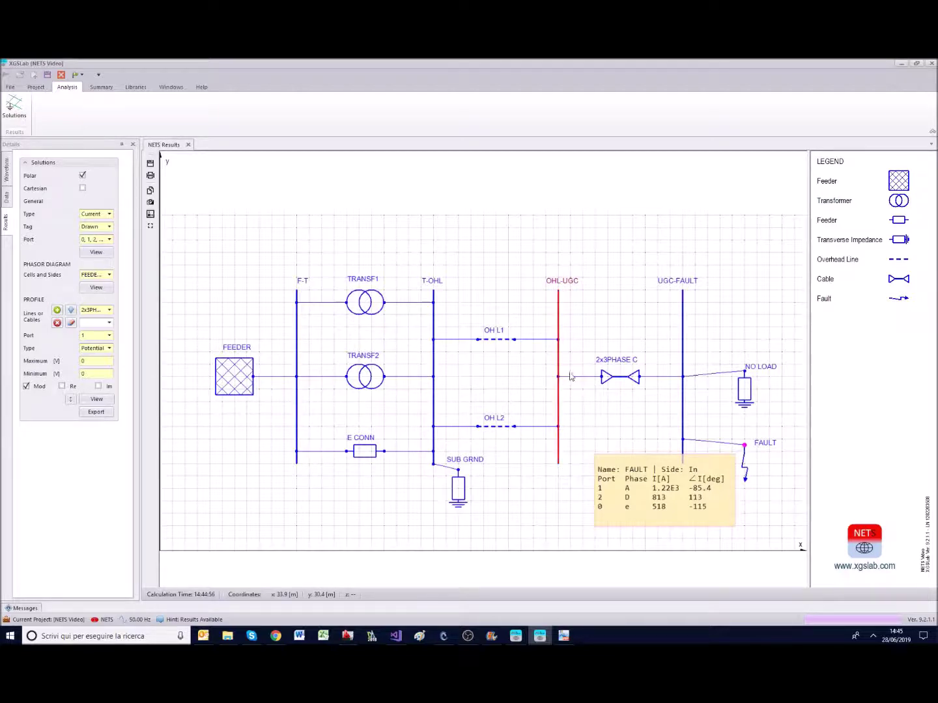
{"action": "left_click", "coordinate": [607, 383]}
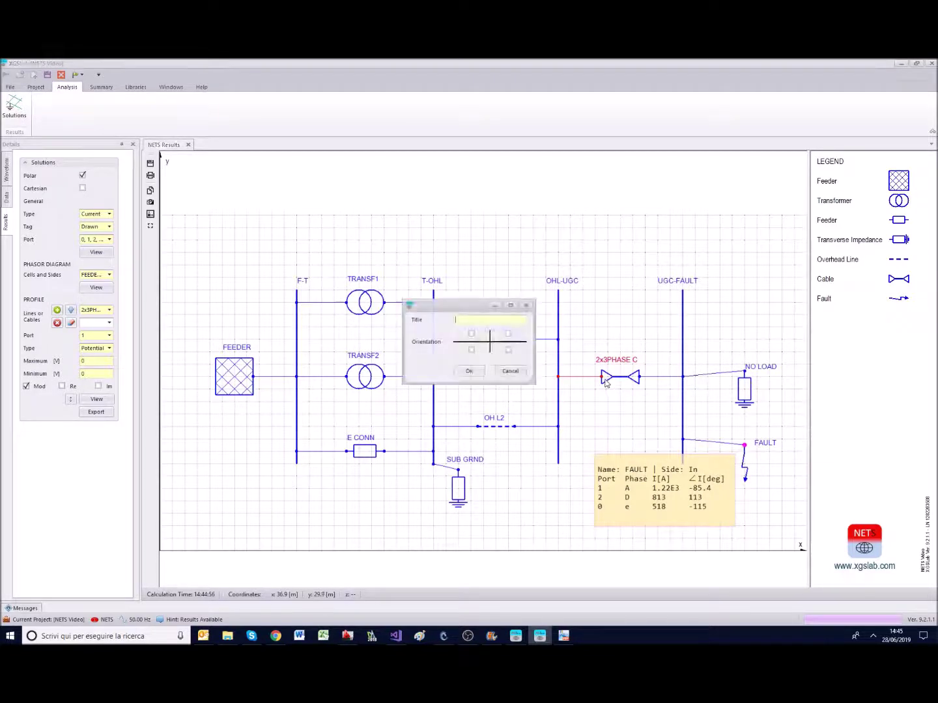
{"action": "left_click", "coordinate": [472, 370]}
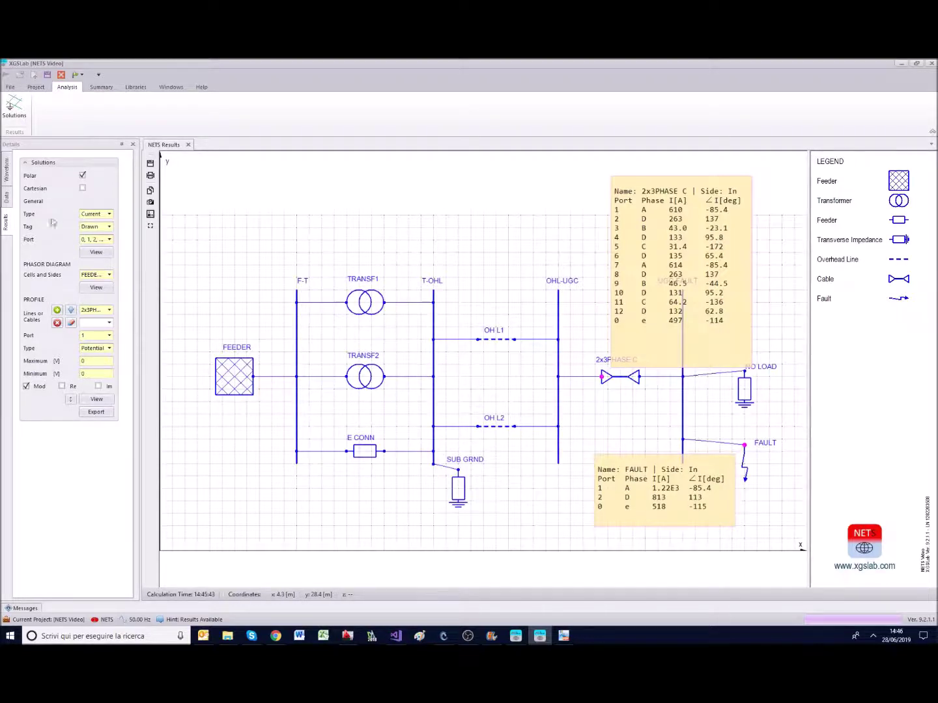
Step: Return to the network diagram and move the FAULT cell from the UGC-FAULT bus to the lower part of the OHL-UGC bus
{"action": "left_click", "coordinate": [8, 201]}
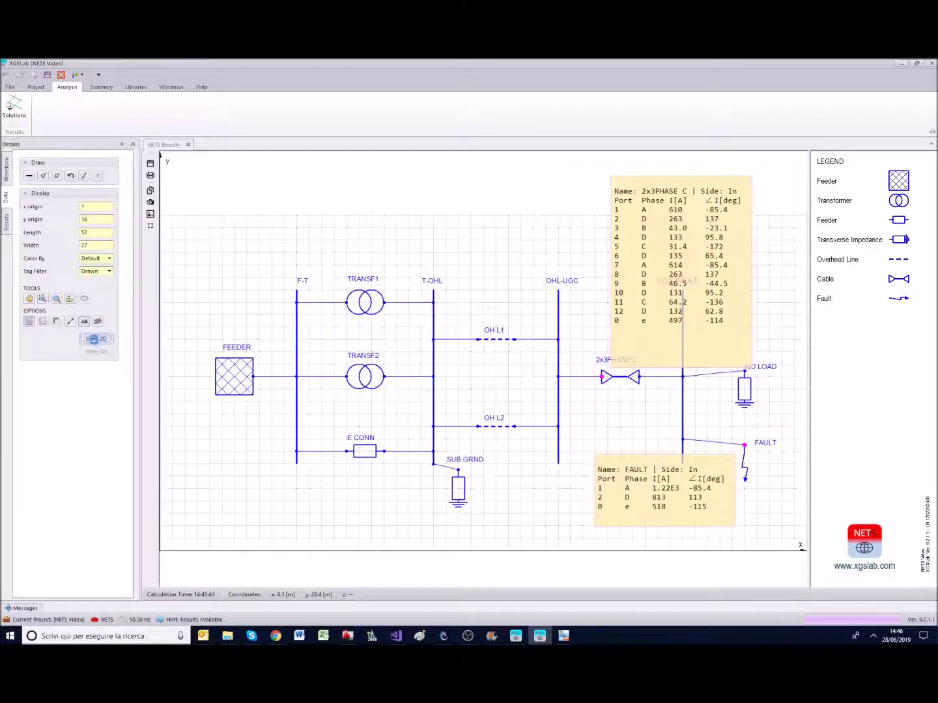
{"action": "left_click", "coordinate": [96, 340]}
{"action": "left_click", "coordinate": [744, 453]}
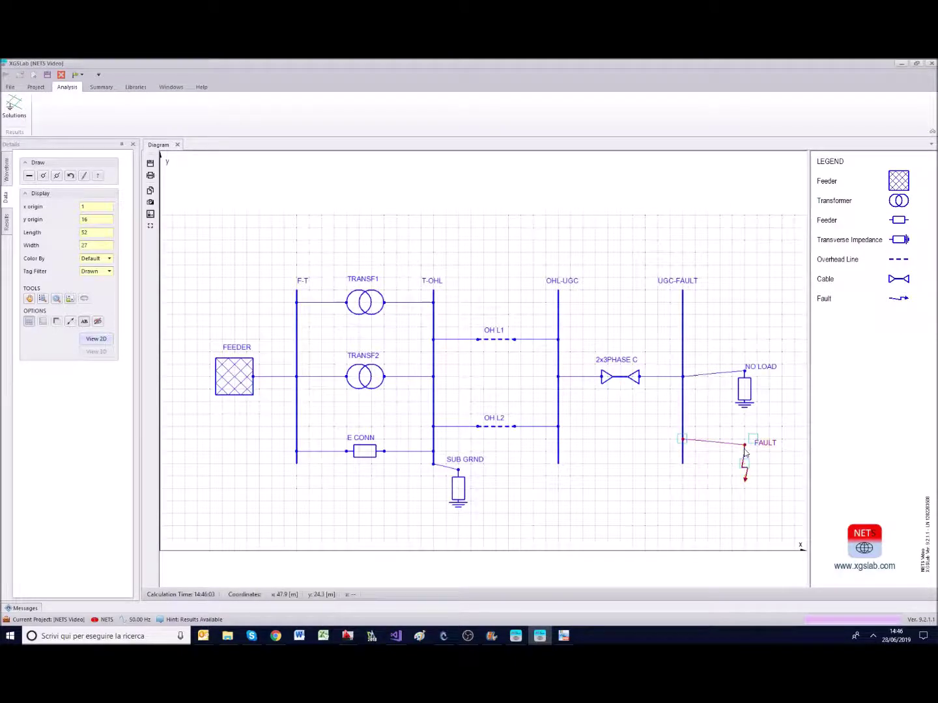
{"action": "mouse_move", "coordinate": [744, 454]}
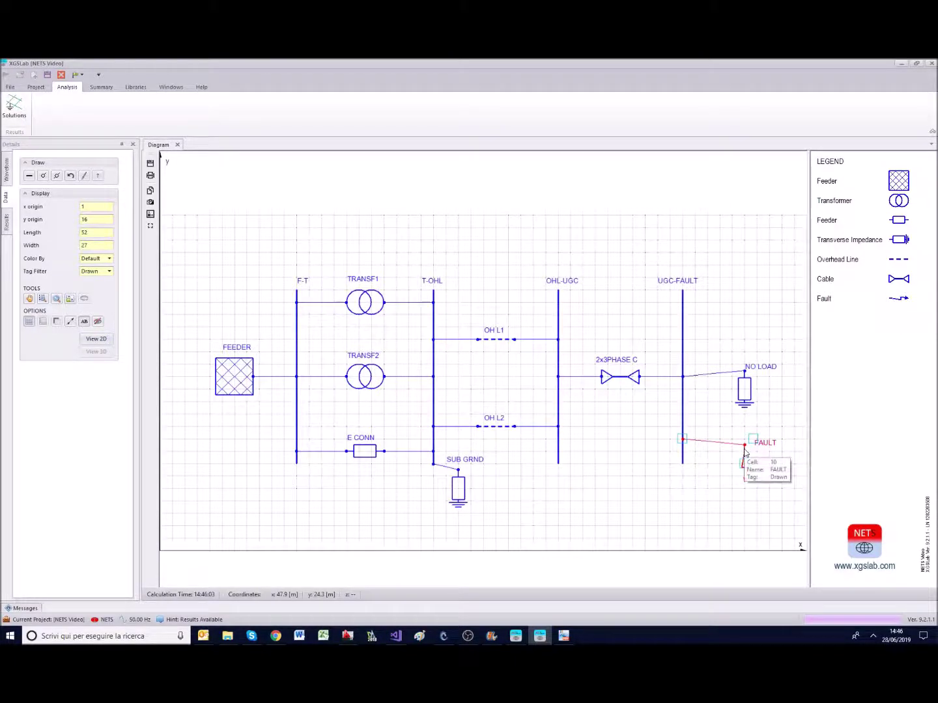
{"action": "right_click", "coordinate": [693, 446]}
{"action": "left_click", "coordinate": [712, 478]}
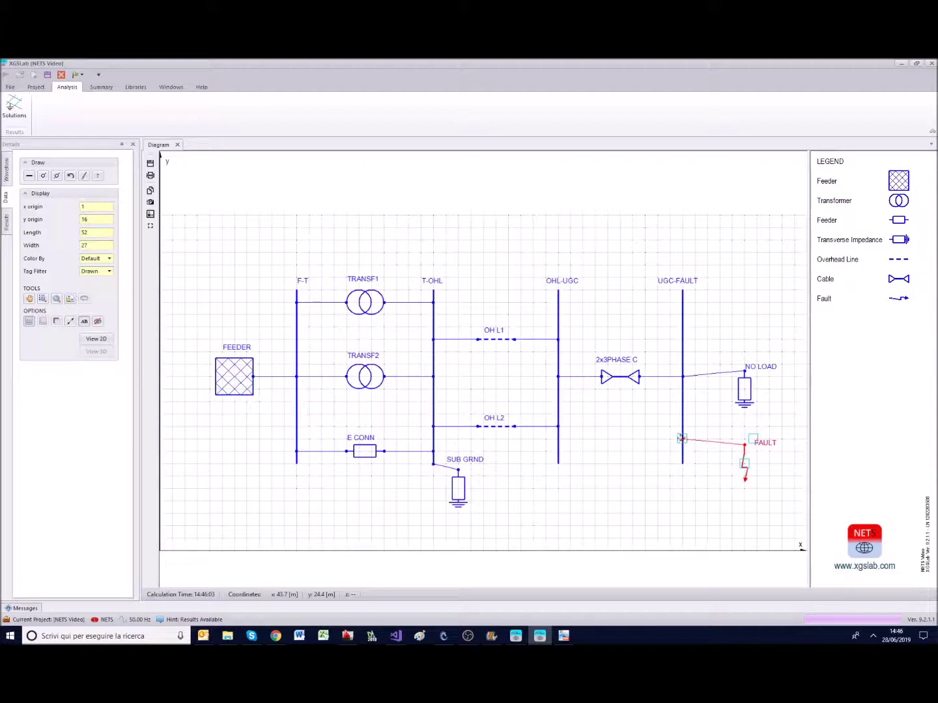
{"action": "left_click", "coordinate": [681, 438]}
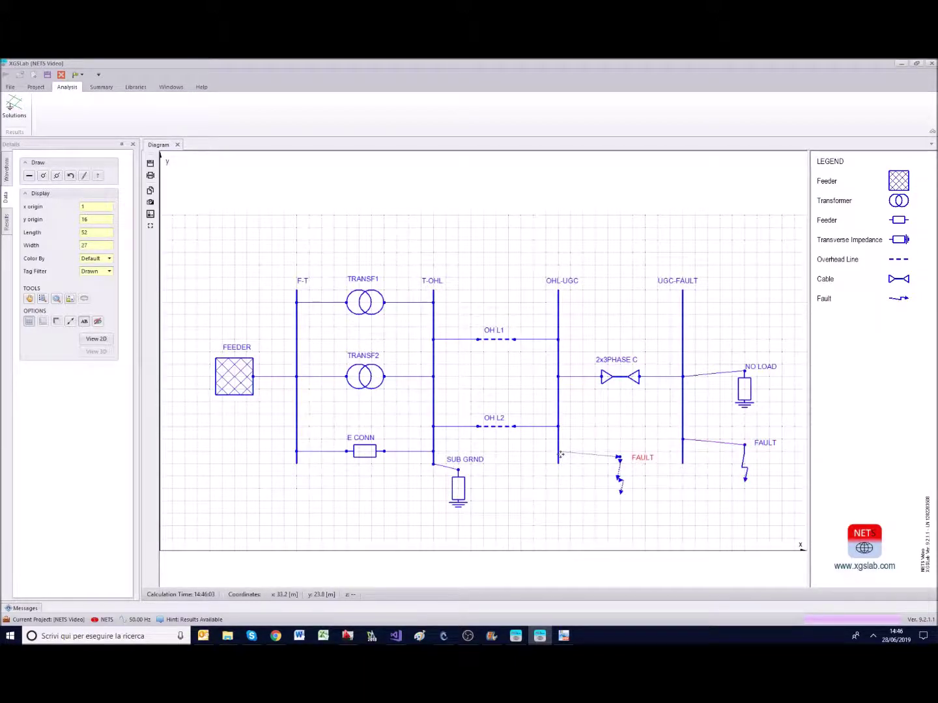
{"action": "left_click", "coordinate": [560, 454]}
{"action": "left_click", "coordinate": [445, 357]}
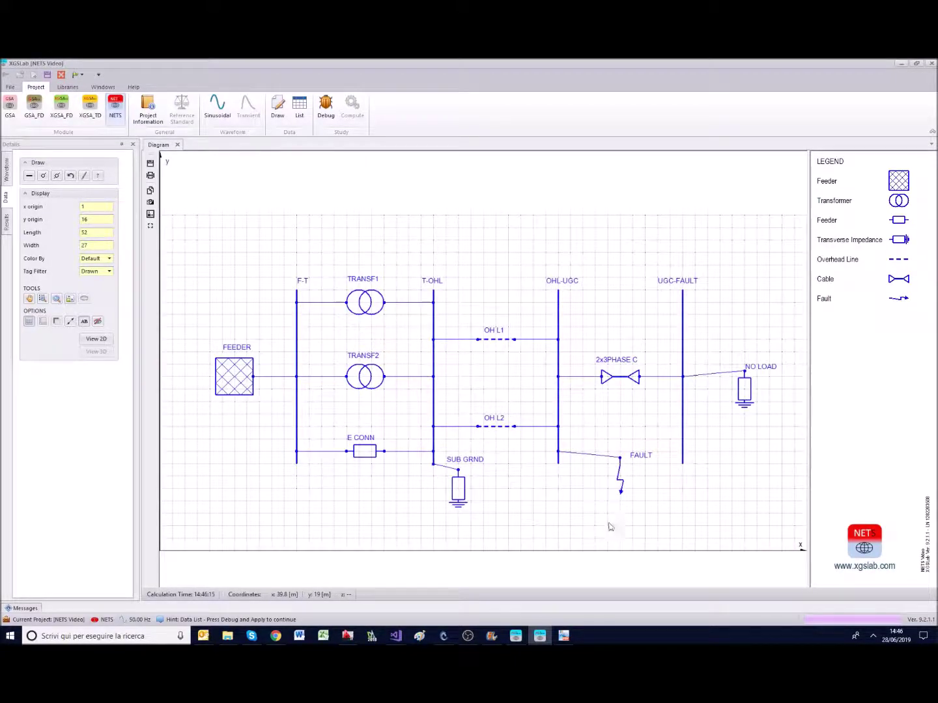
Step: Debug the network with the fault relocated to the OHL-UGC bus and compute its solution
{"action": "left_click", "coordinate": [326, 111]}
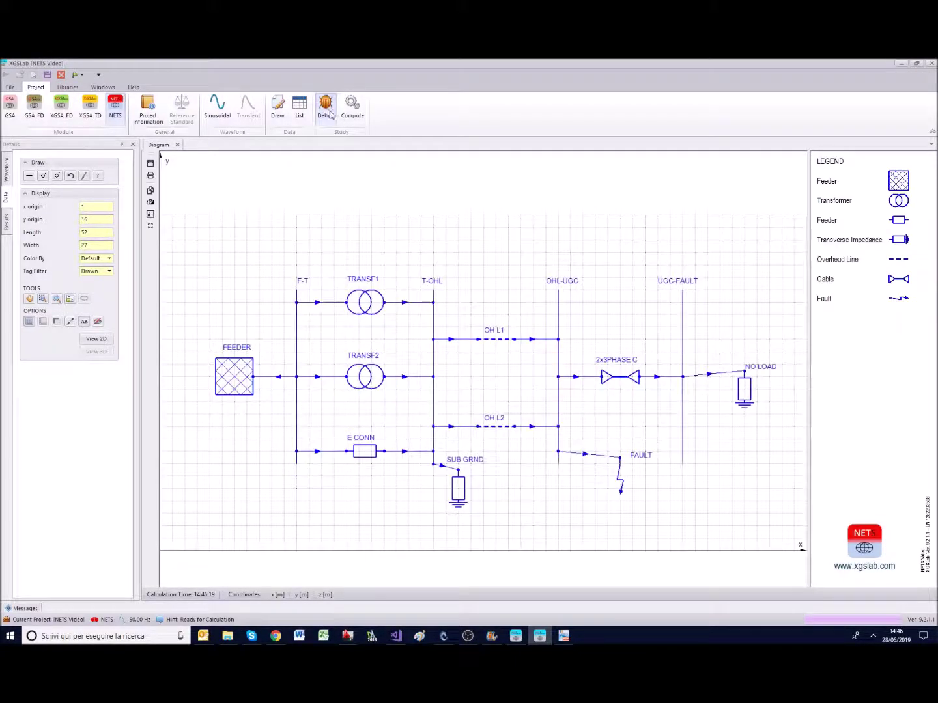
{"action": "left_click", "coordinate": [352, 108]}
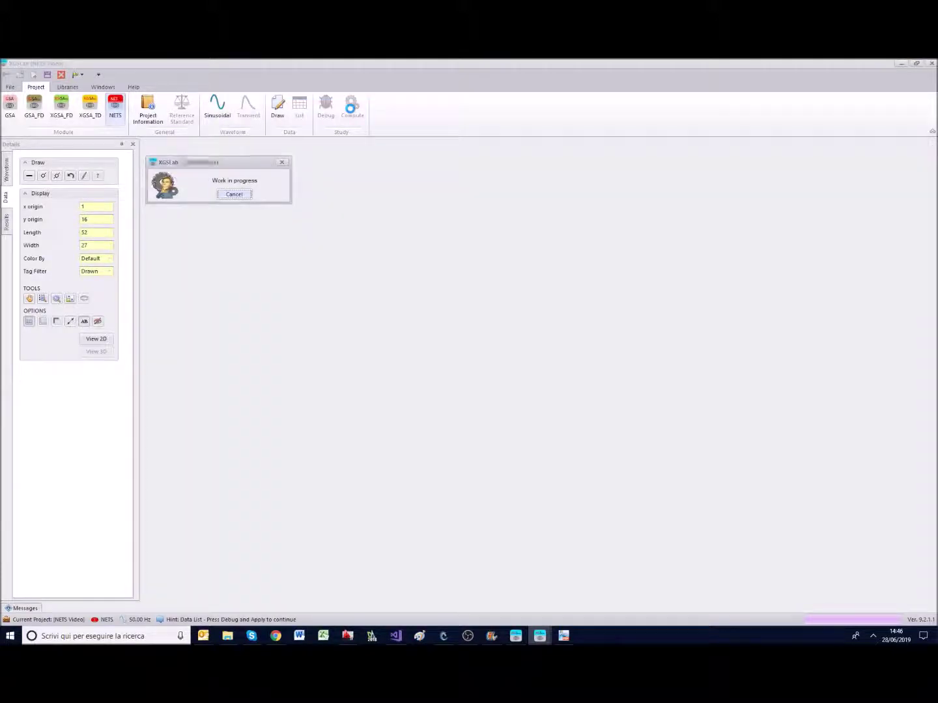
{"action": "left_click", "coordinate": [236, 194]}
Step: Display the current results diagram and place a current label oriented up-right for the relocated FAULT connection
{"action": "left_click", "coordinate": [96, 252]}
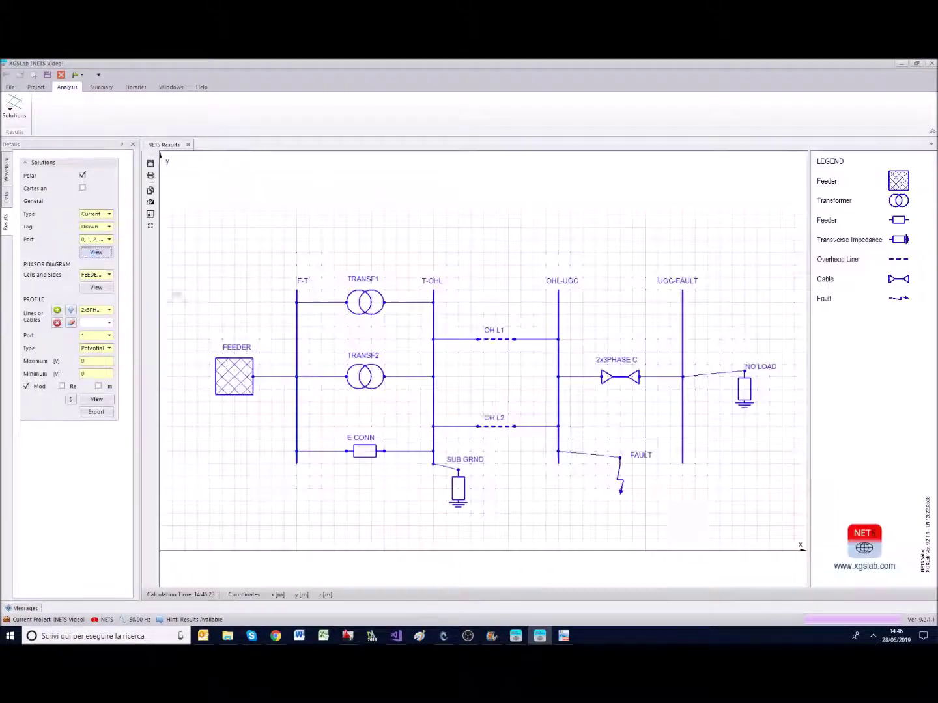
{"action": "left_click", "coordinate": [622, 464]}
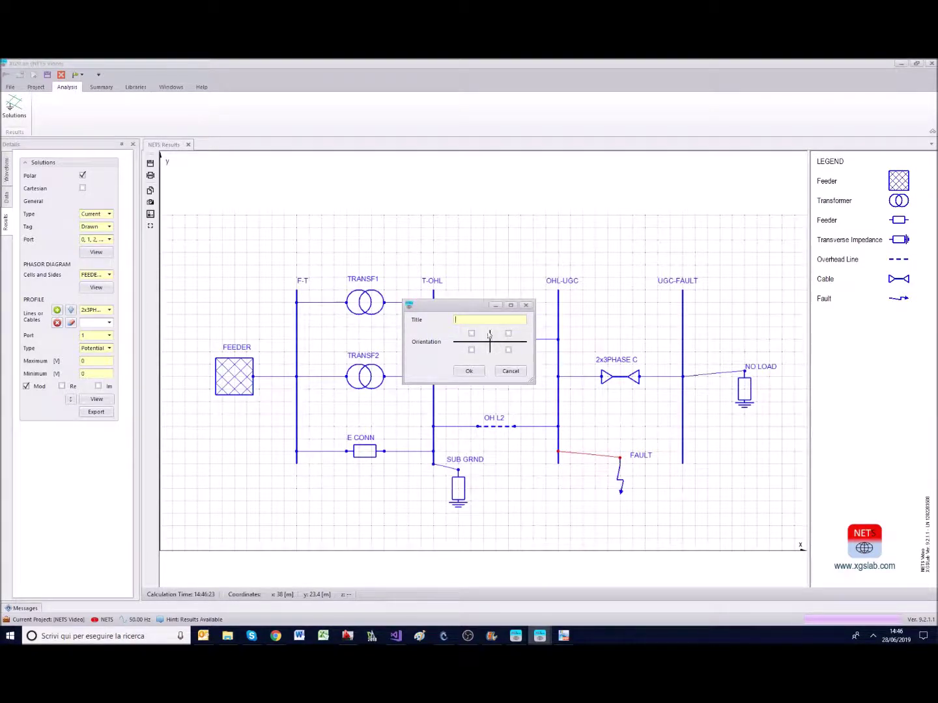
{"action": "left_click", "coordinate": [508, 333]}
{"action": "left_click", "coordinate": [469, 372]}
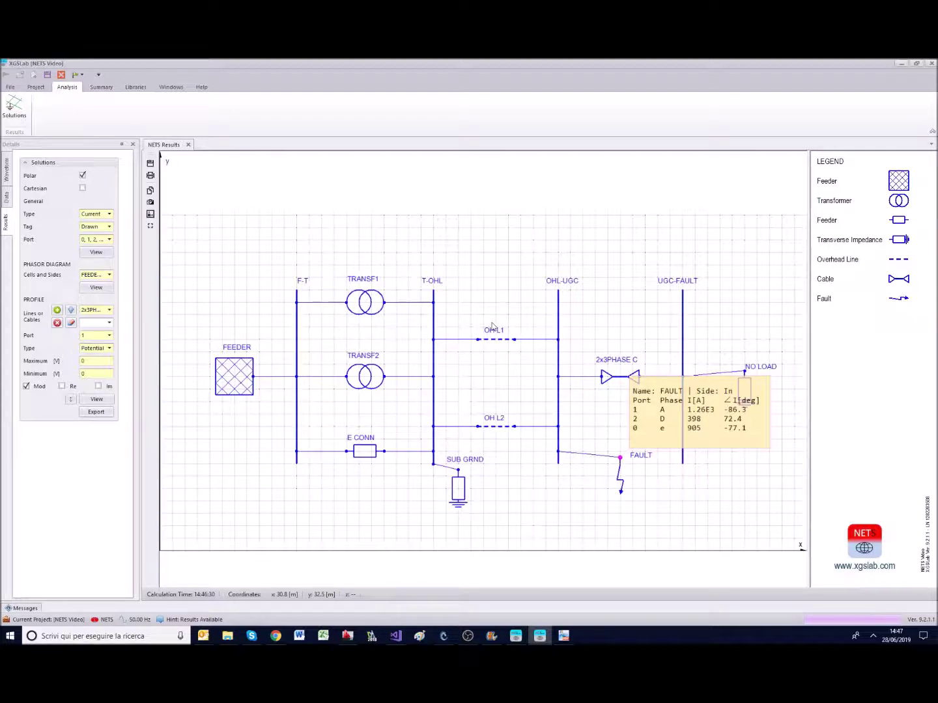
Step: Restrict the phasor diagram's cells and sides to OH L1_Out and display its current phasors
{"action": "left_click", "coordinate": [109, 275]}
{"action": "left_click_drag", "start_coordinate": [172, 323], "coordinate": [186, 448]}
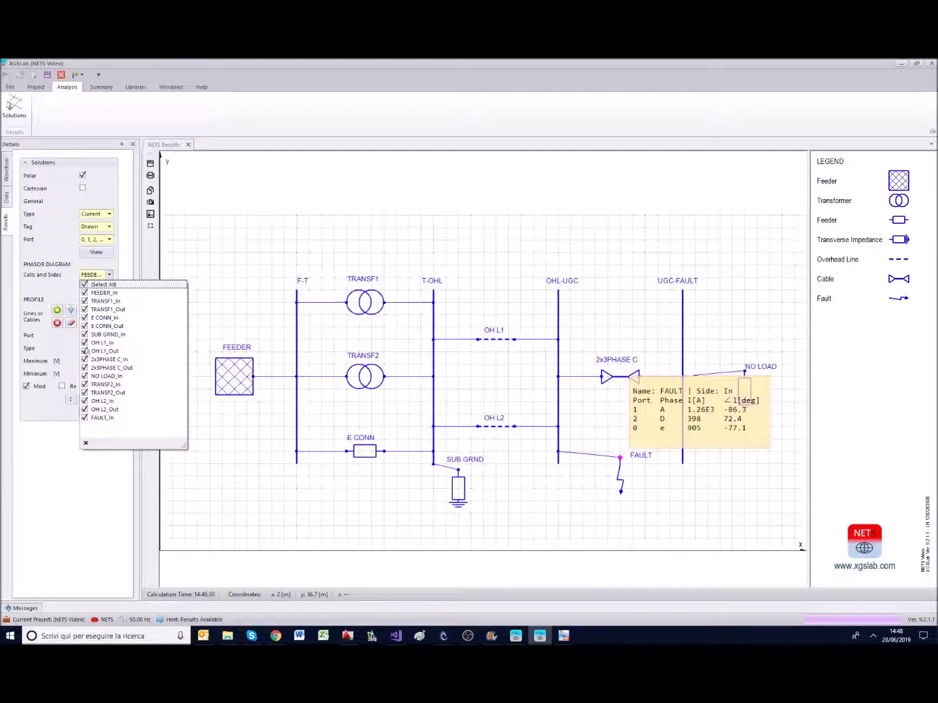
{"action": "left_click", "coordinate": [85, 284]}
{"action": "left_click", "coordinate": [84, 352]}
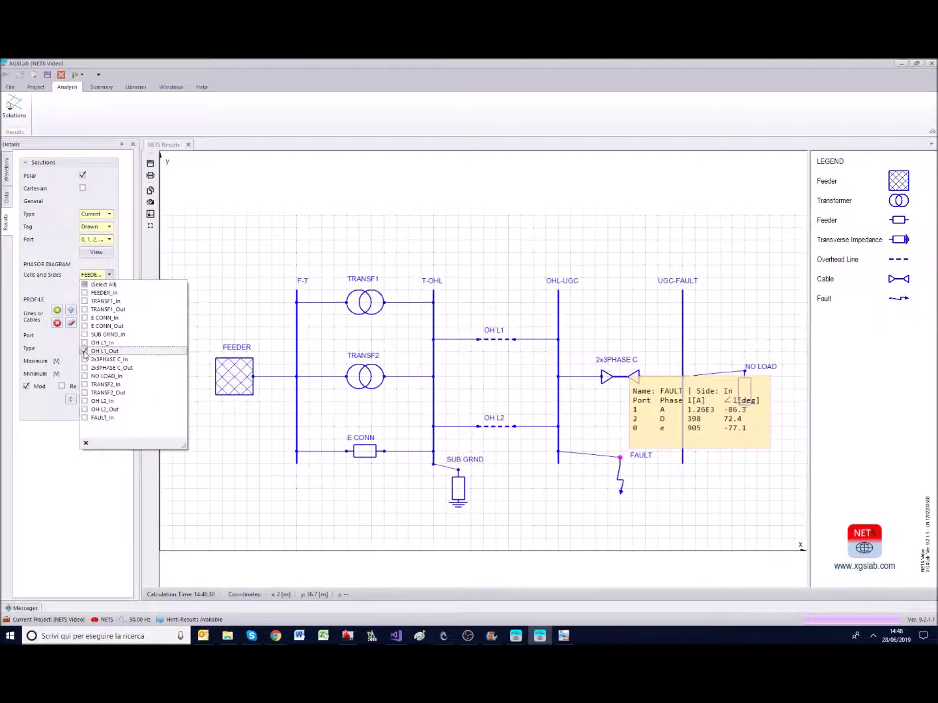
{"action": "left_click", "coordinate": [110, 275]}
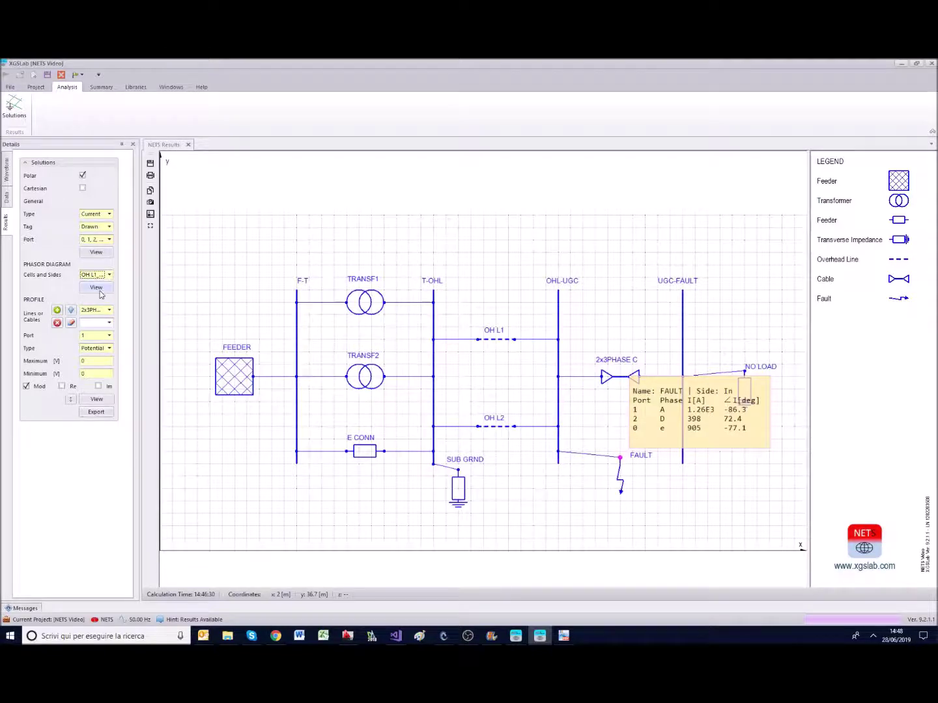
{"action": "left_click", "coordinate": [96, 288]}
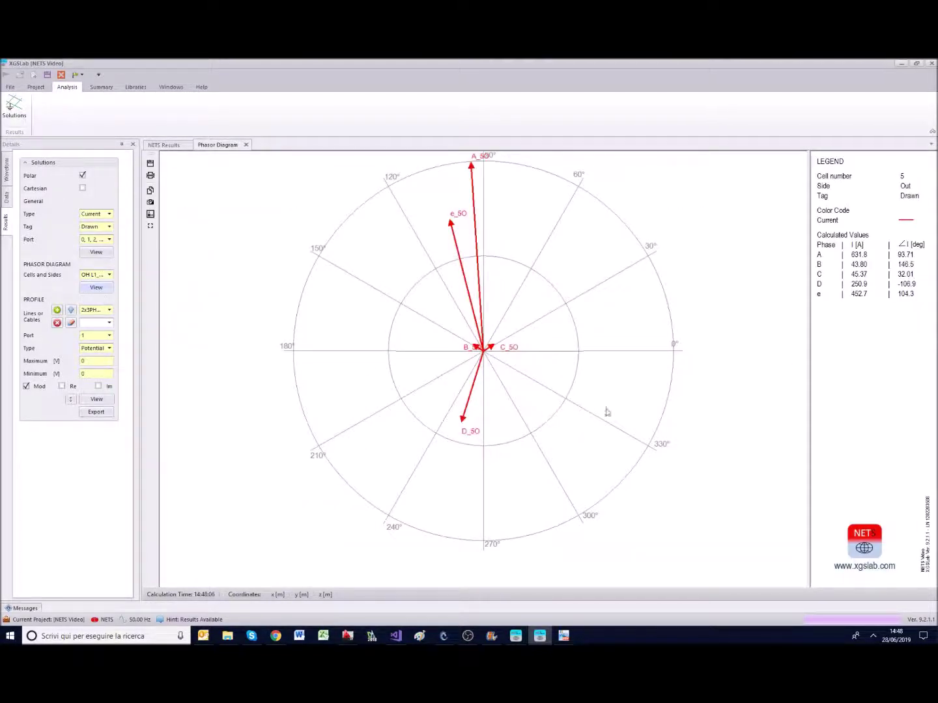
Step: Include Current, Potential and Complex Power in the result types and display a new phasor diagram for OH L1_Out
{"action": "left_click", "coordinate": [109, 215]}
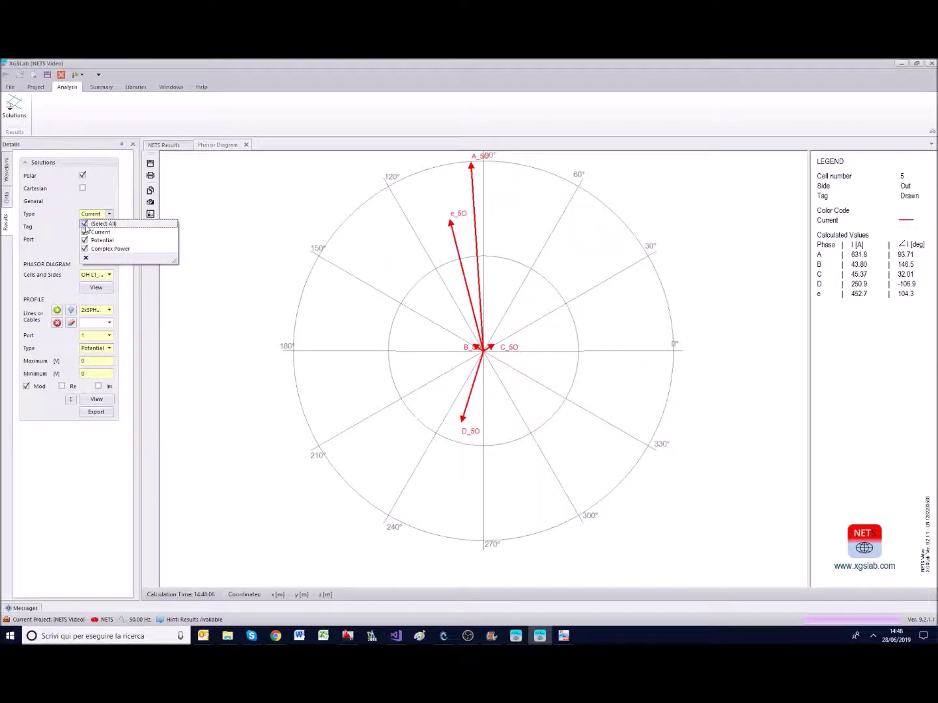
{"action": "left_click", "coordinate": [109, 215]}
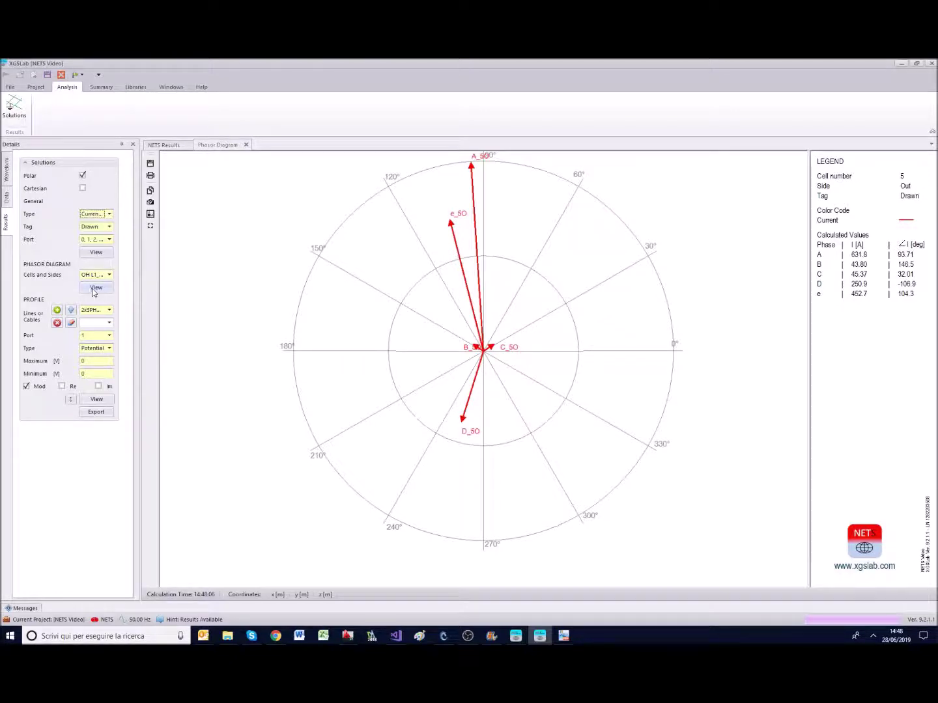
{"action": "left_click", "coordinate": [96, 288]}
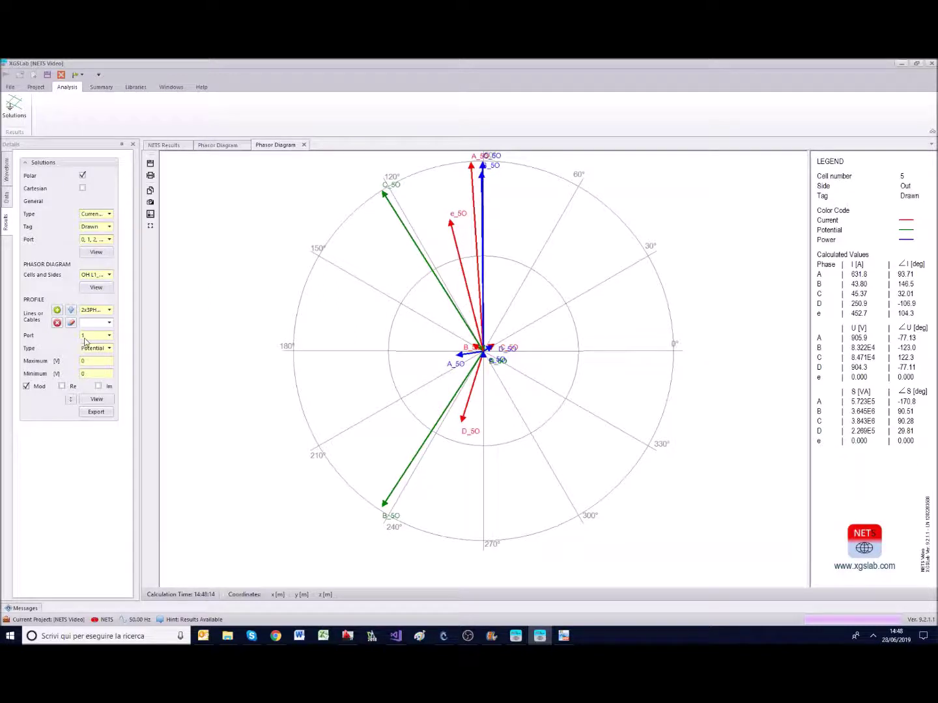
Step: Add overhead line OH L1 to the lines used for the profile
{"action": "type", "text": "1"}
{"action": "left_click", "coordinate": [109, 349]}
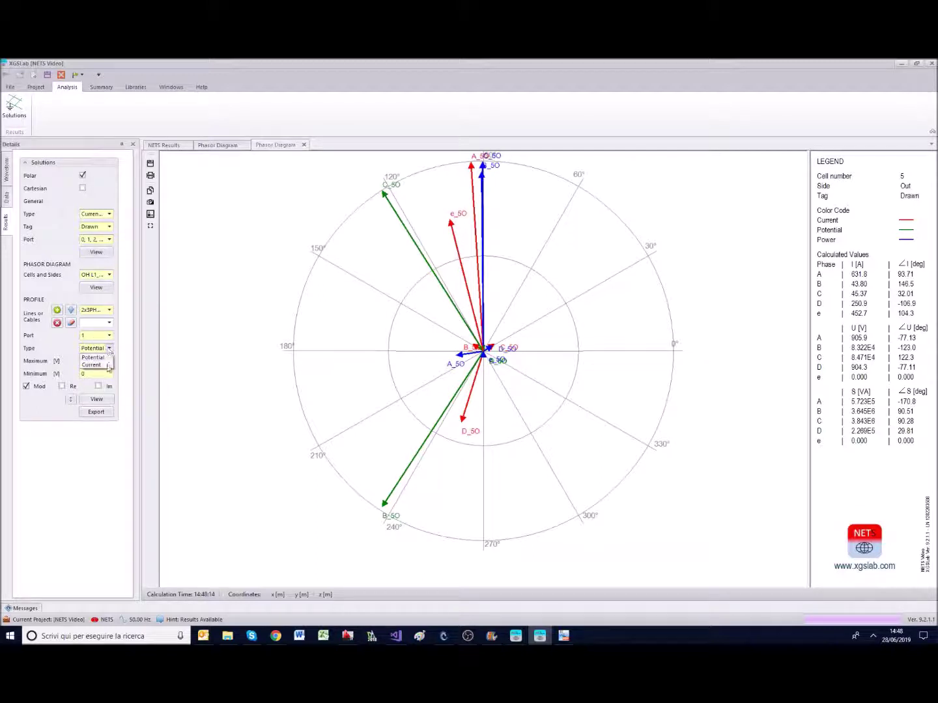
{"action": "left_click", "coordinate": [109, 310]}
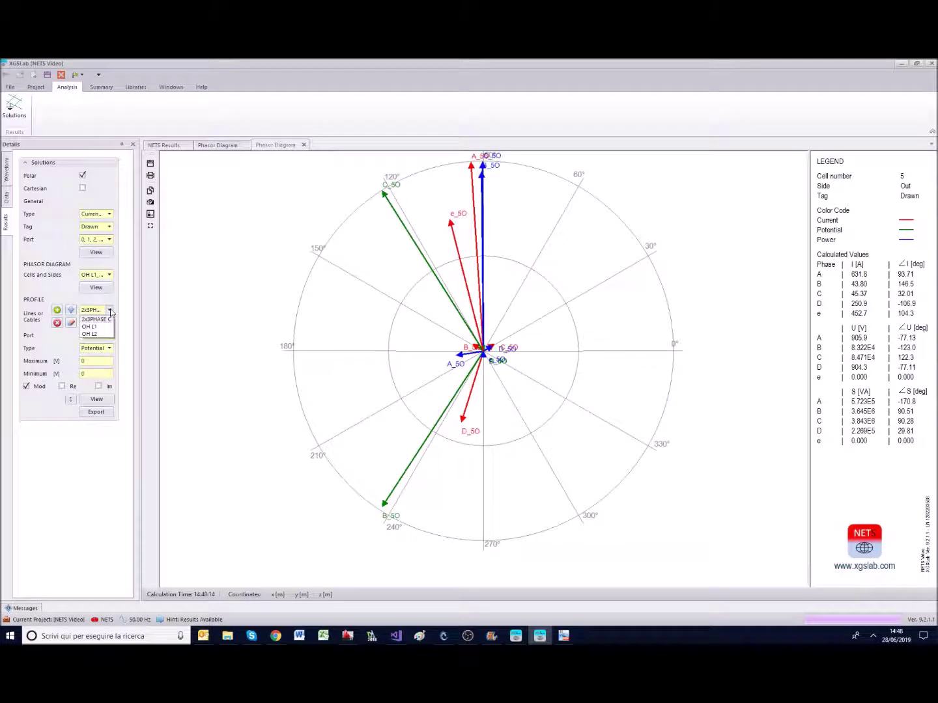
{"action": "left_click", "coordinate": [101, 326]}
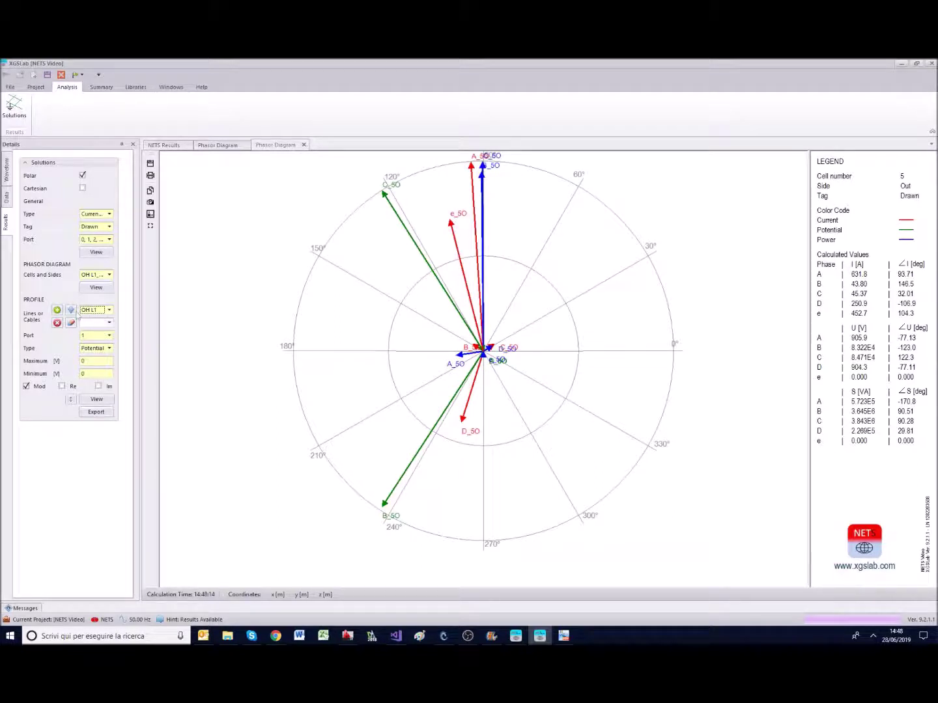
{"action": "left_click", "coordinate": [70, 312]}
{"action": "left_click", "coordinate": [109, 323]}
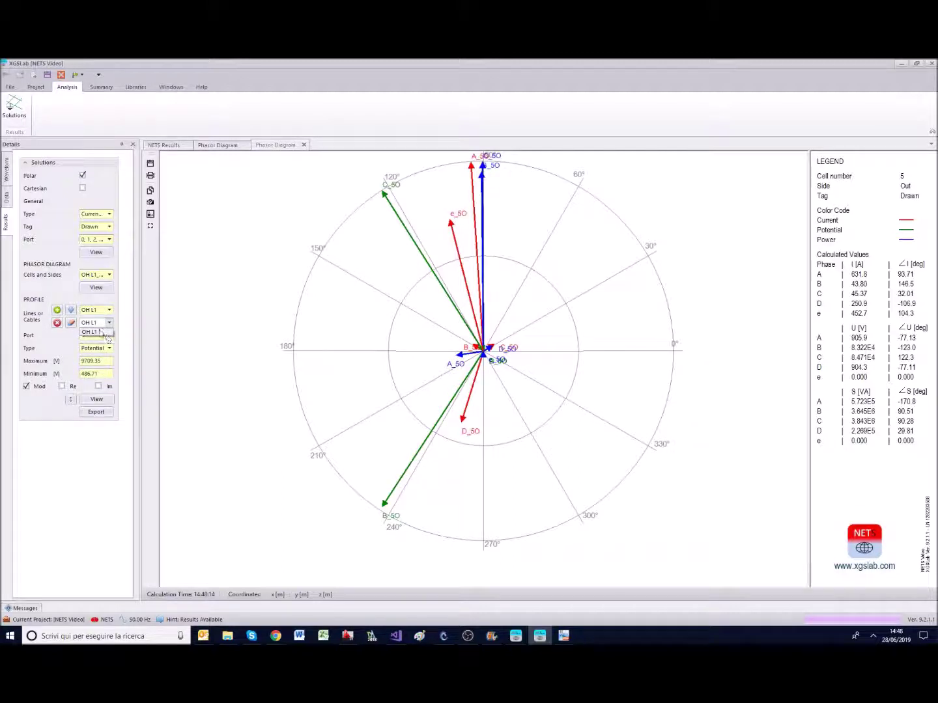
{"action": "left_click", "coordinate": [104, 332]}
Step: Set the OH L1 profile to port 4 and type Potential, and display the potential profile
{"action": "left_click", "coordinate": [109, 336]}
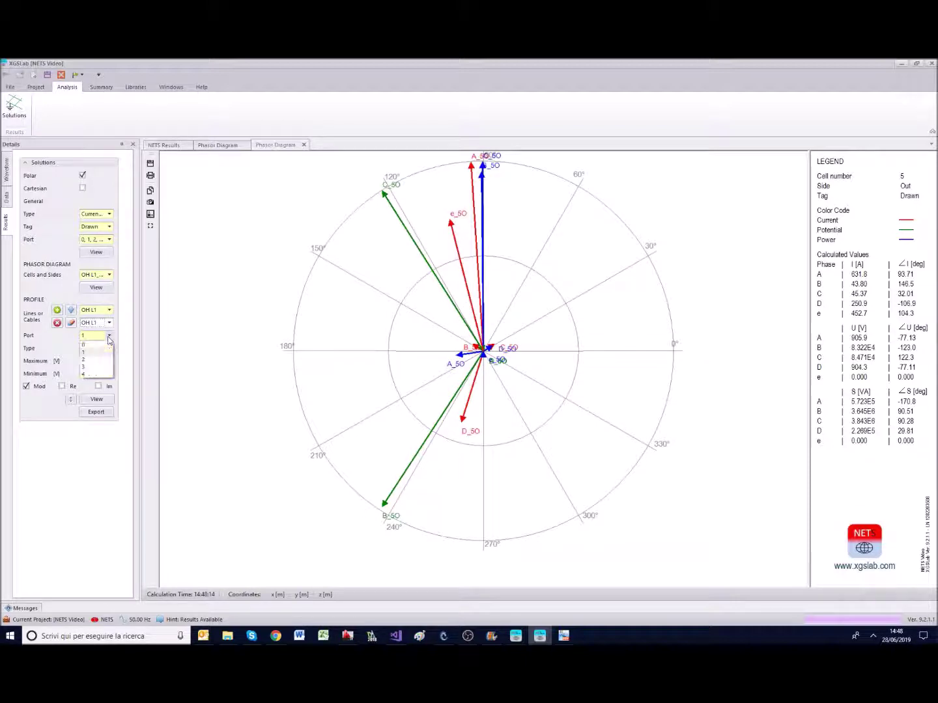
{"action": "left_click", "coordinate": [100, 375]}
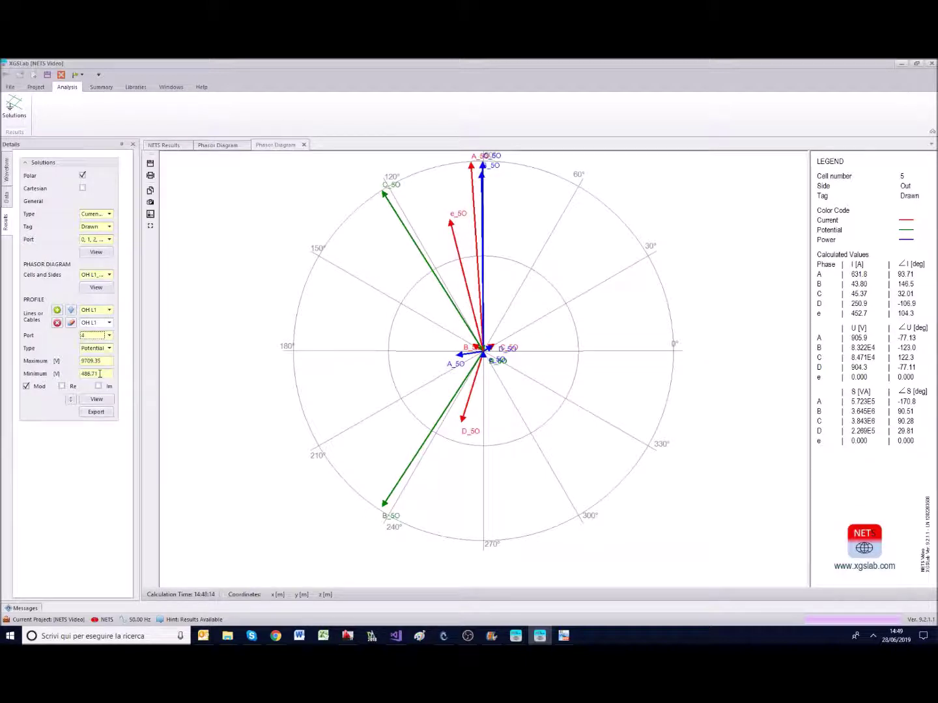
{"action": "left_click", "coordinate": [109, 349]}
{"action": "left_click", "coordinate": [93, 357]}
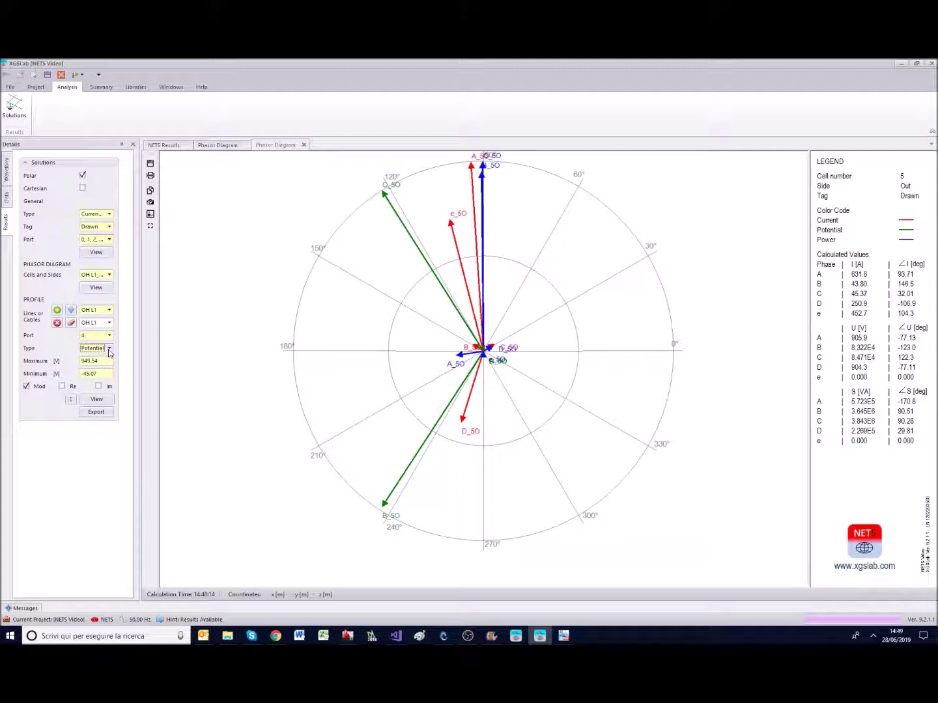
{"action": "left_click", "coordinate": [87, 400]}
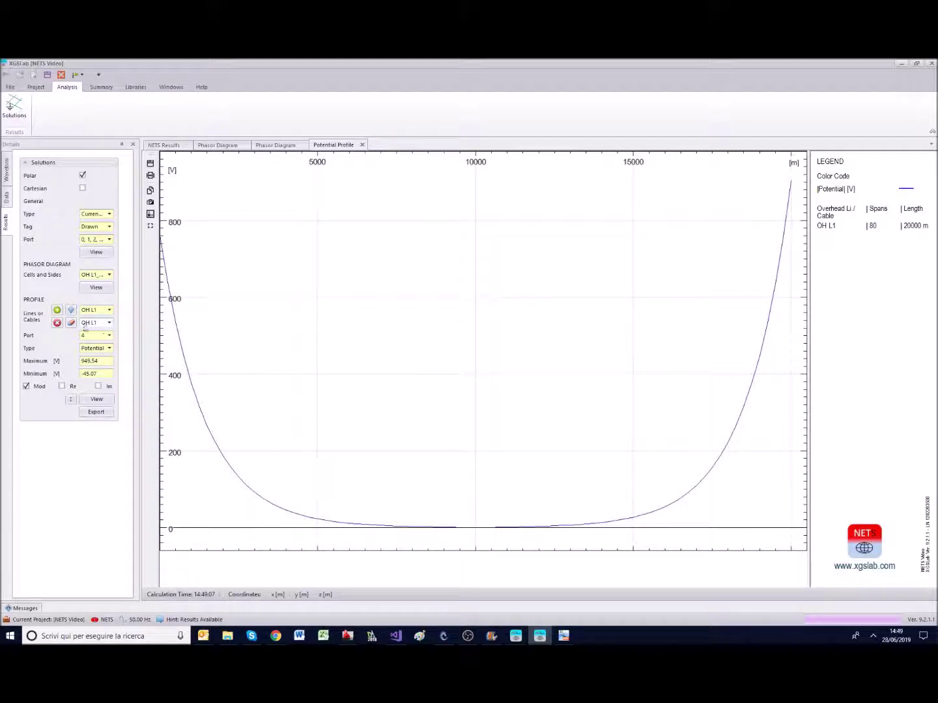
Step: Include the real and imaginary parts in the OH L1 potential profile, update its value range, and display it again
{"action": "left_click", "coordinate": [63, 387]}
{"action": "left_click", "coordinate": [98, 386]}
{"action": "left_click", "coordinate": [71, 399]}
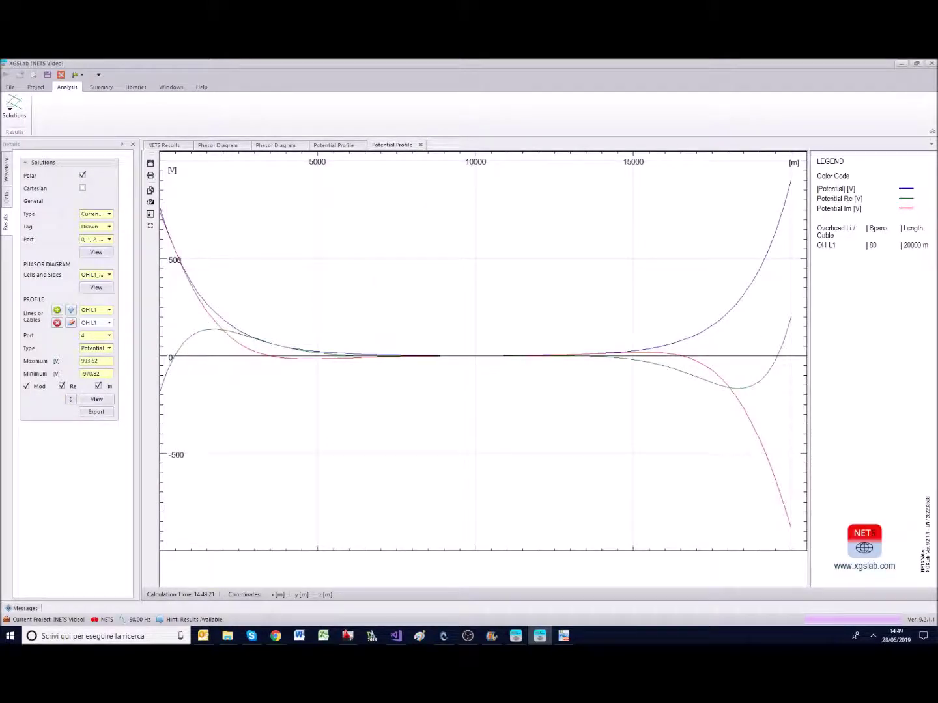
Step: Change the OH L1 profile type to Current, update its value range, and display the current profile
{"action": "left_click", "coordinate": [109, 348]}
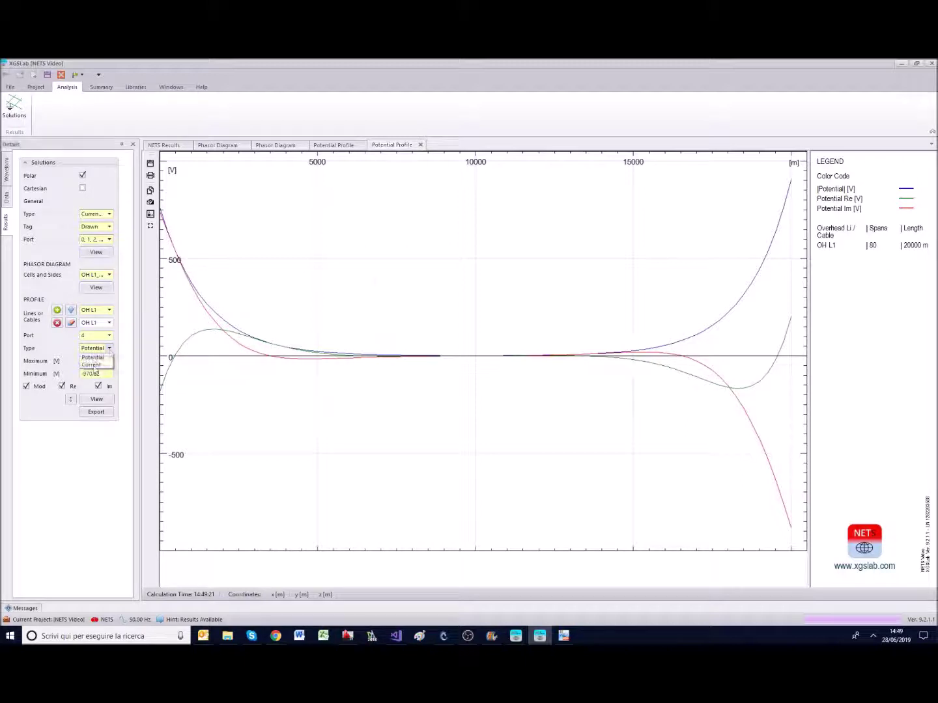
{"action": "left_click", "coordinate": [93, 364]}
{"action": "left_click", "coordinate": [71, 399]}
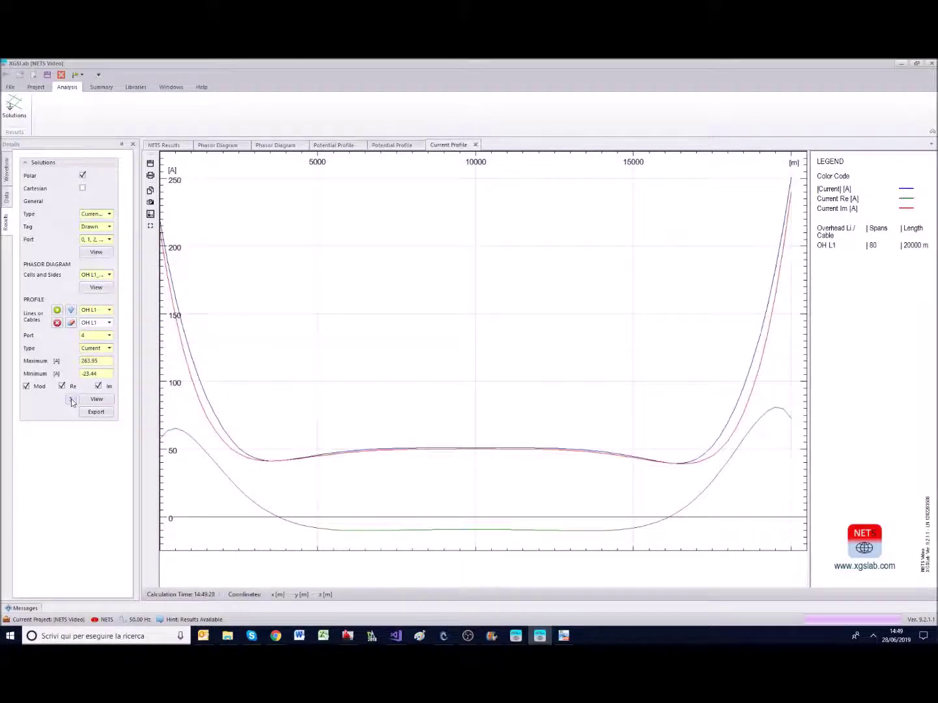